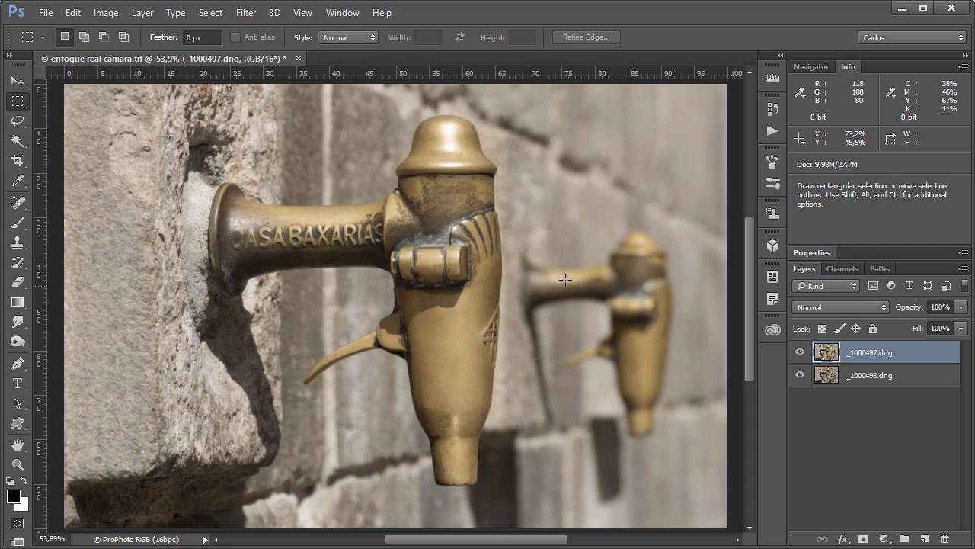
- Compare the two differently focused tap shots by toggling the visibility of the _1000497.dng layer
left_click(799, 354)
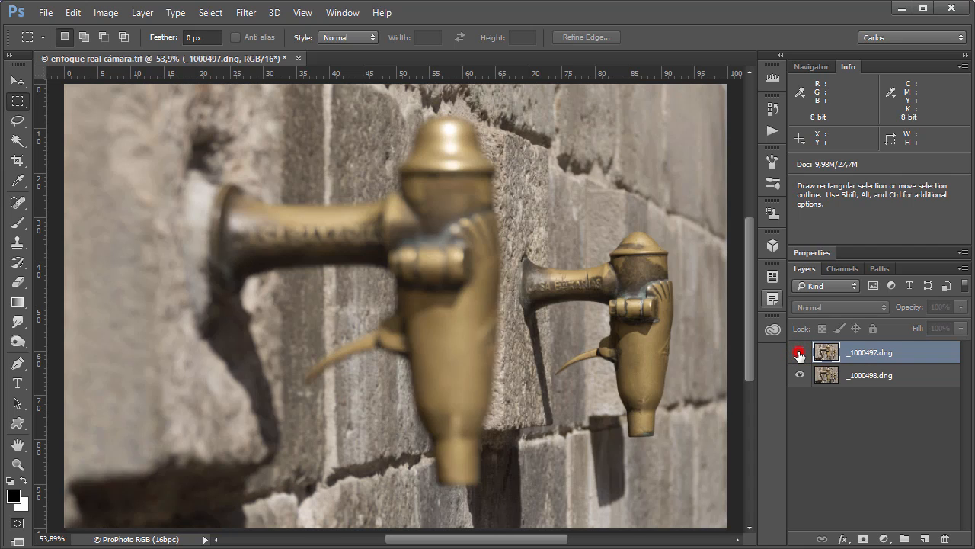
left_click(799, 354)
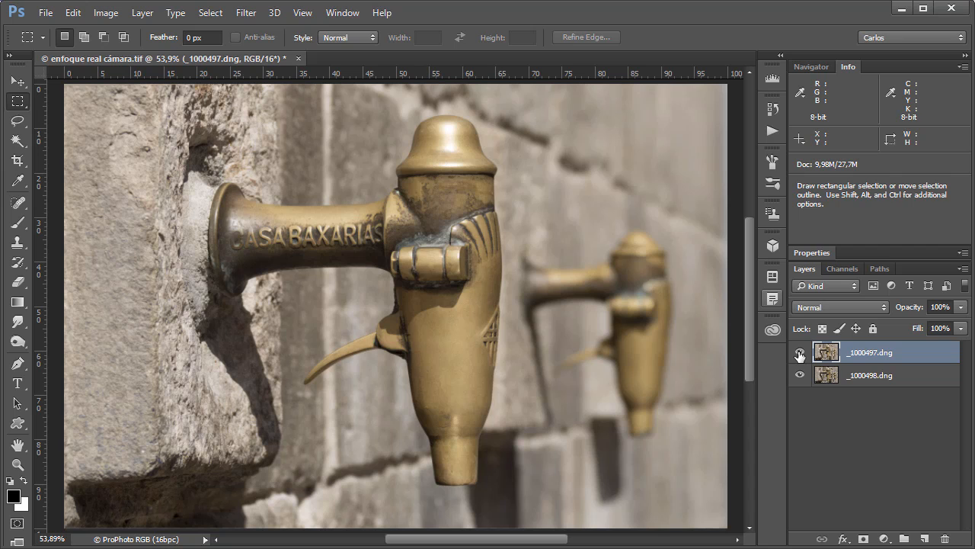
left_click(799, 353)
left_click(799, 353)
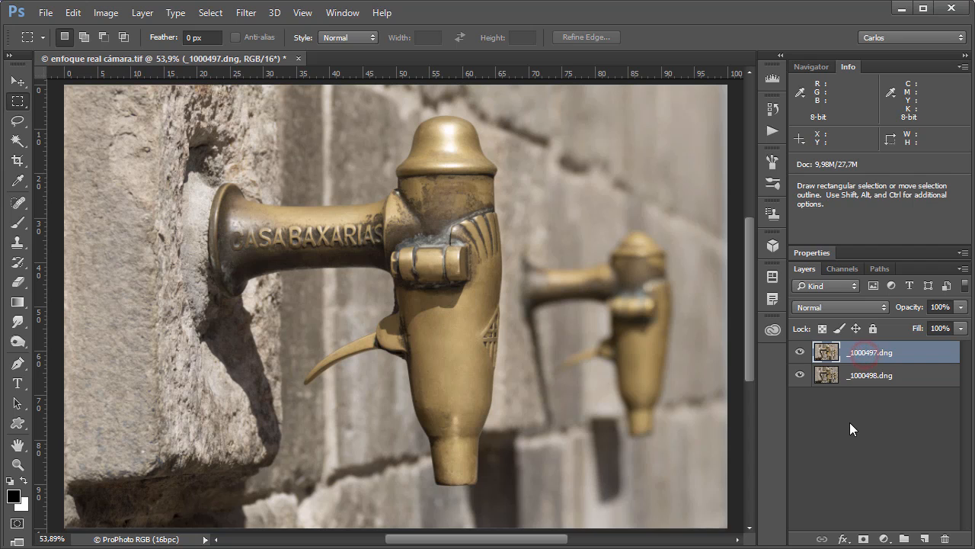
- Try an Unsharp Mask on the _1000497.dng layer with Amount 178% and Radius 3.8 pixels
key("space")
key("ctrl+alt+f")
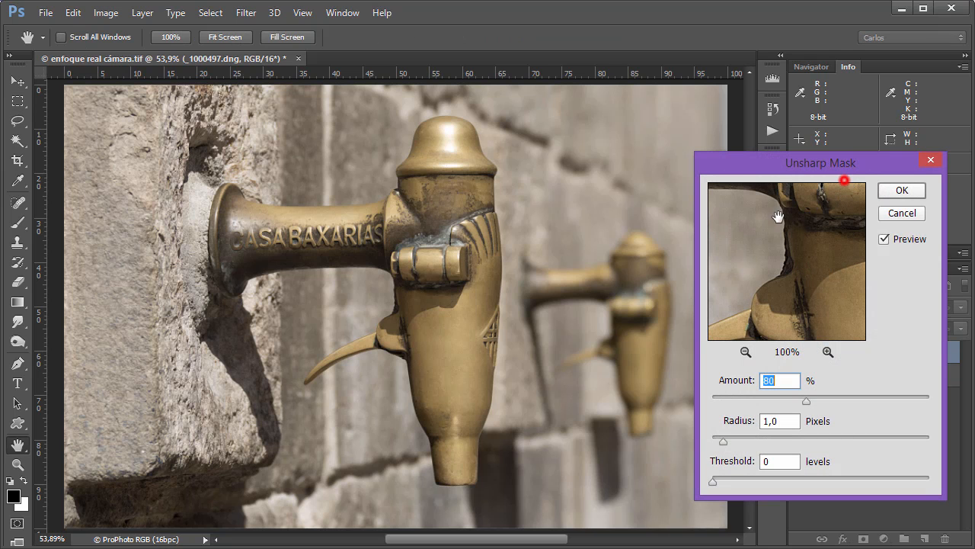
left_click_drag(818, 173, 819, 199)
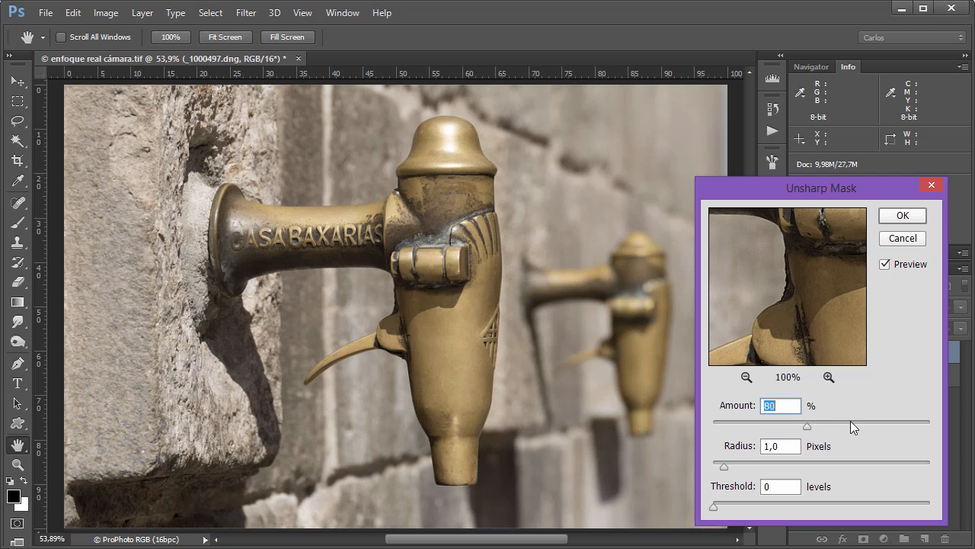
left_click_drag(849, 421, 876, 423)
left_click(751, 464)
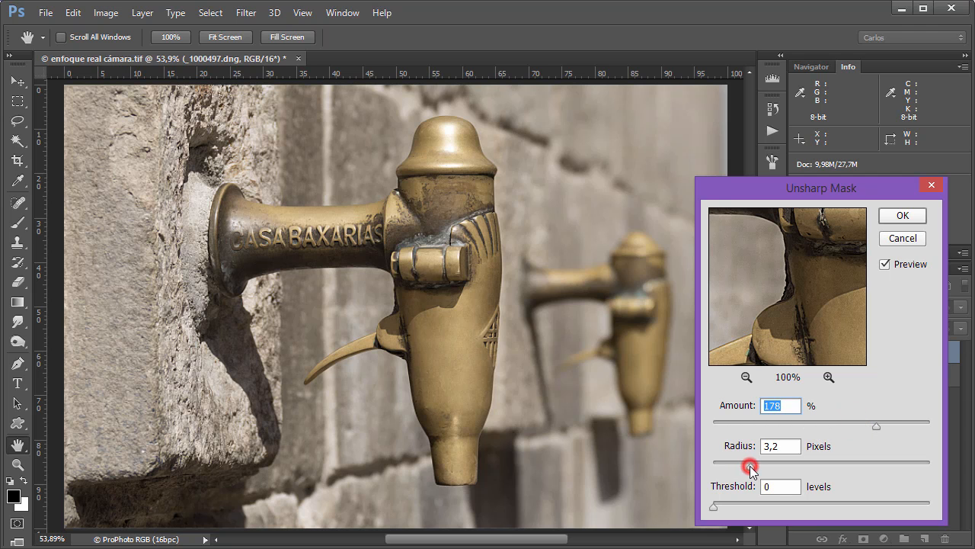
- Compare the photo with and without the Unsharp Mask preview, and cancel the filter
left_click(887, 264)
left_click(890, 265)
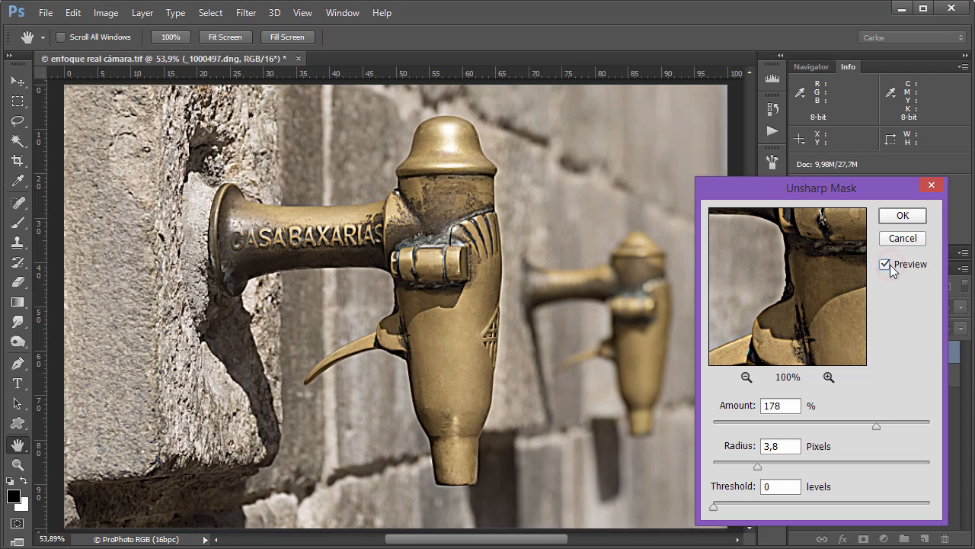
left_click(890, 265)
left_click(888, 265)
left_click(888, 264)
left_click(889, 265)
left_click(890, 265)
left_click(890, 265)
left_click(890, 265)
left_click(886, 265)
left_click(903, 239)
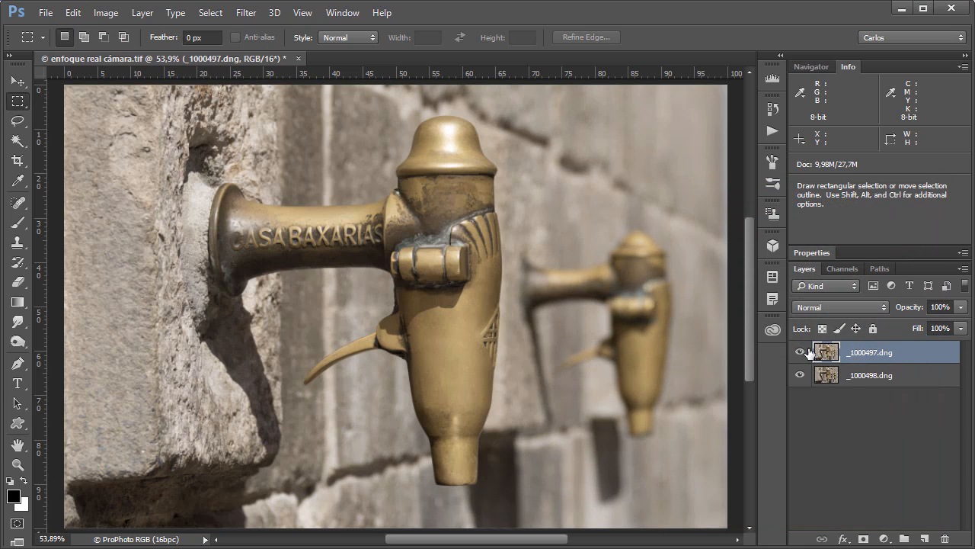
- Examine the rear tap's lettering up close, and compare its focus with the _1000497.dng layer hidden and shown
left_click(800, 353)
key("ctrl+space")
left_click_drag(582, 284, 649, 297)
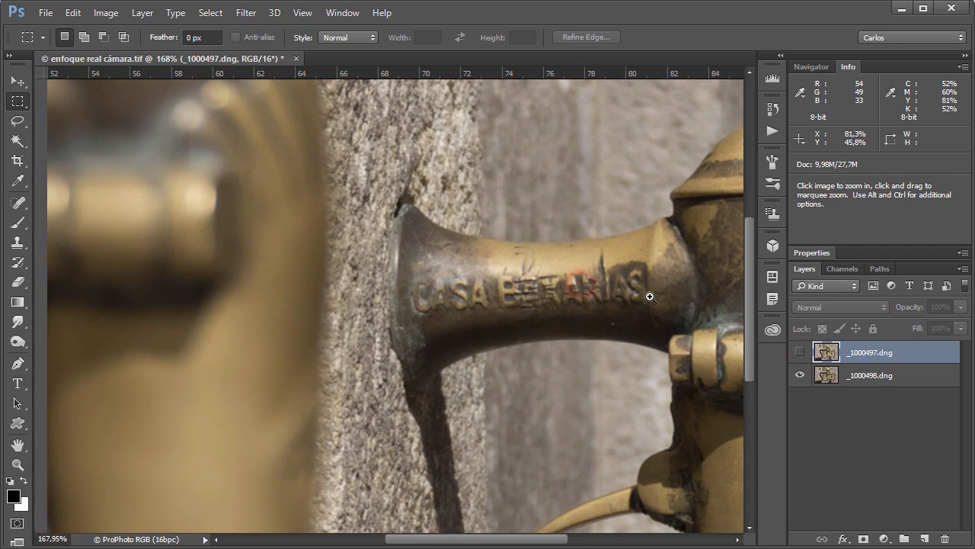
left_click(802, 353)
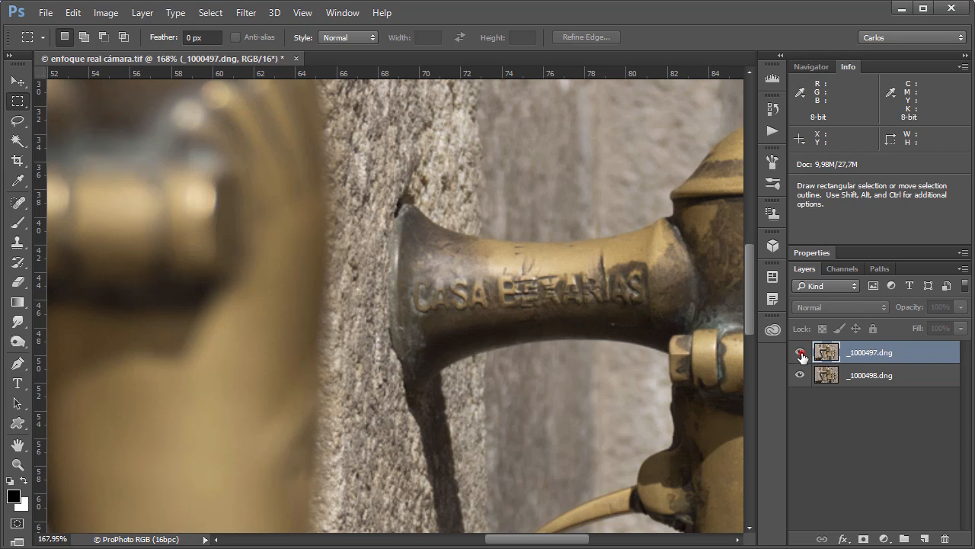
left_click(801, 353)
key("ctrl+0")
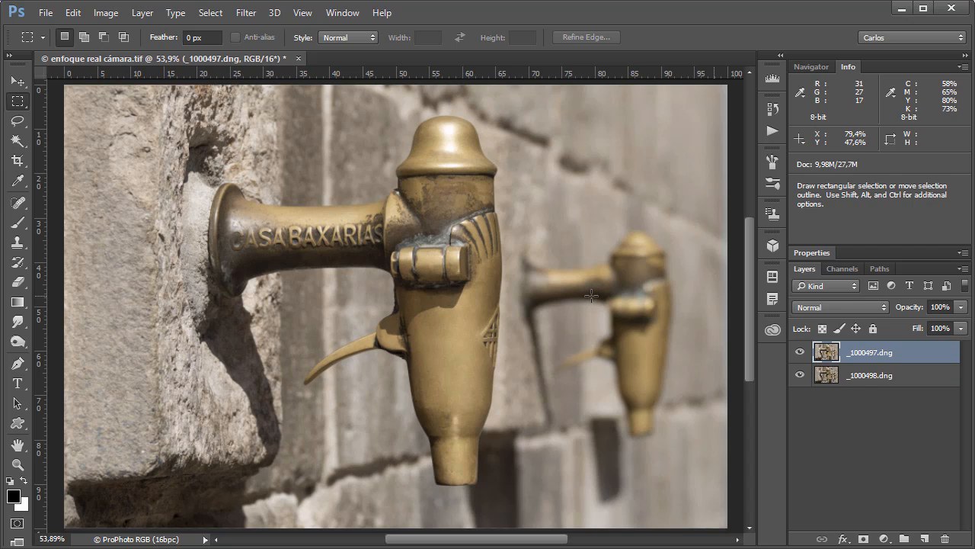
left_click(800, 351)
left_click(800, 352)
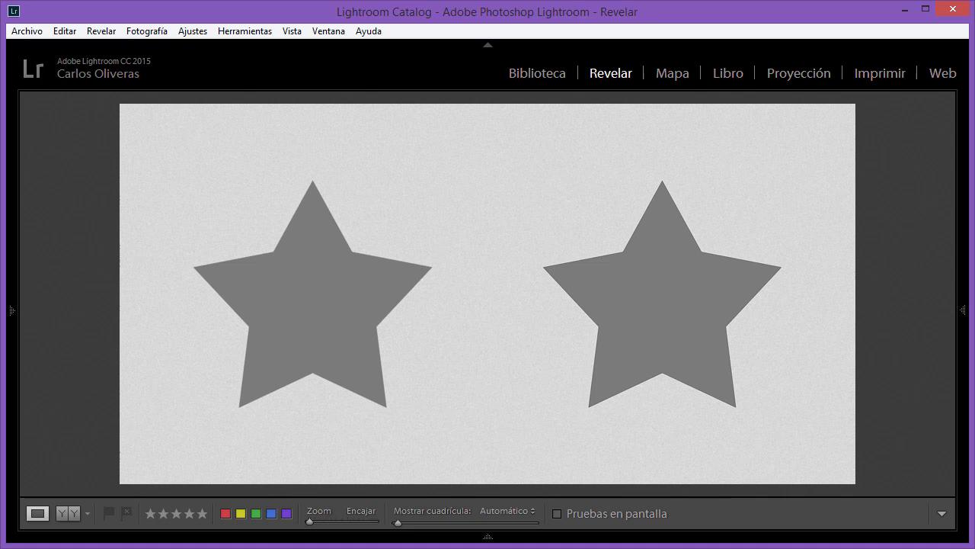
- Inspect the contrast along the left star's edges at 4:1 zoom, moving across to the right star
left_click(273, 251)
left_click_drag(653, 251, 265, 437)
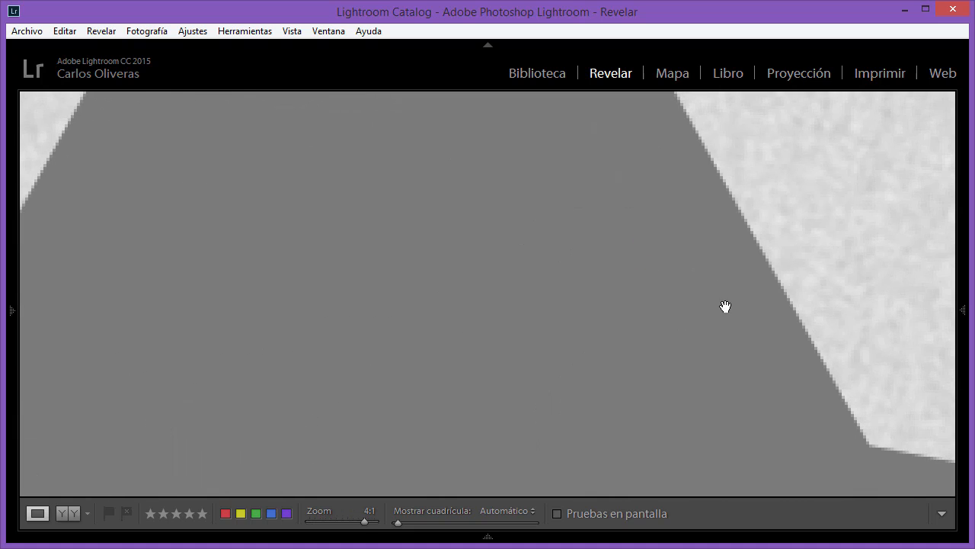
left_click_drag(726, 306, 545, 394)
left_click_drag(653, 370, 490, 169)
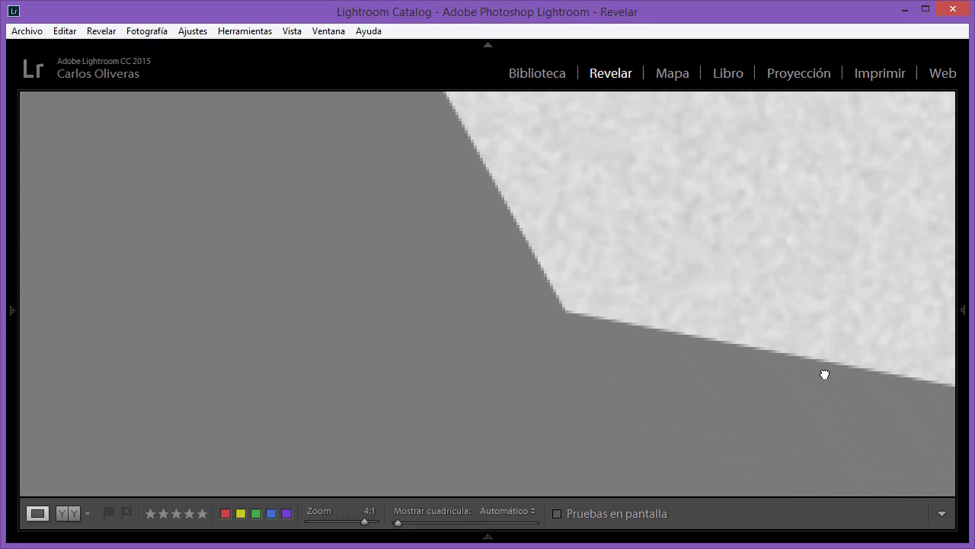
left_click_drag(825, 373, 428, 337)
left_click_drag(772, 328, 200, 318)
left_click_drag(699, 289, 310, 285)
left_click_drag(597, 303, 150, 300)
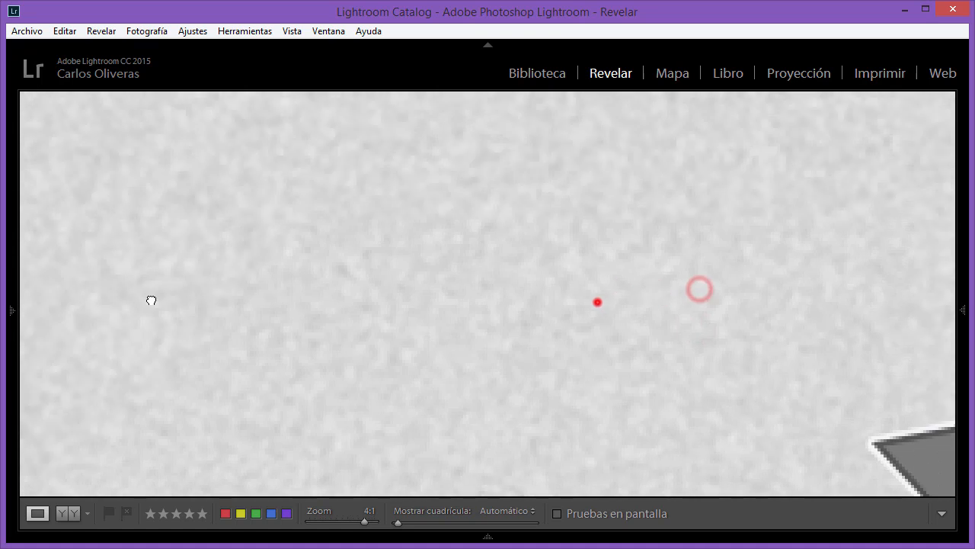
- Follow the right star's outline at 4:1 zoom to examine the contrast along its edges, ending at its right inner corner
left_click_drag(708, 332, 531, 270)
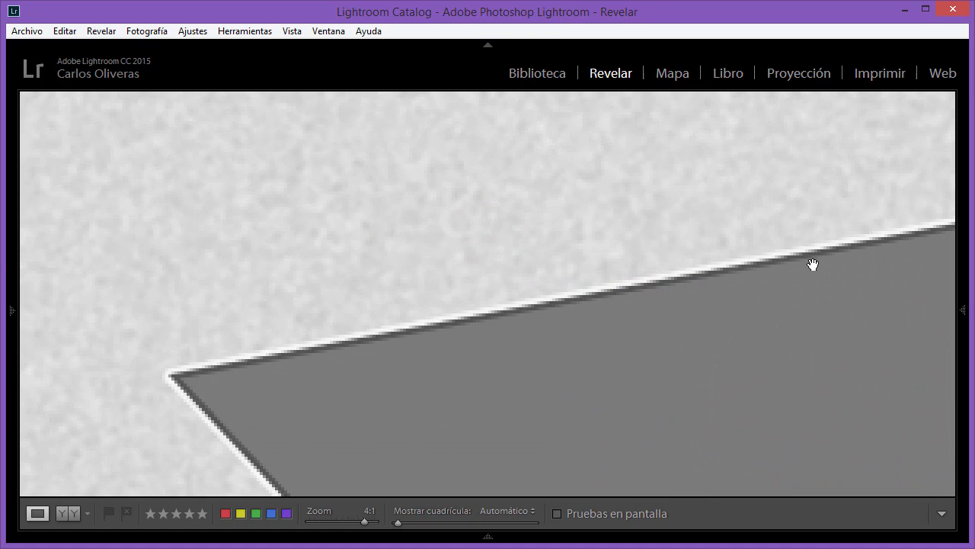
left_click_drag(714, 351, 211, 414)
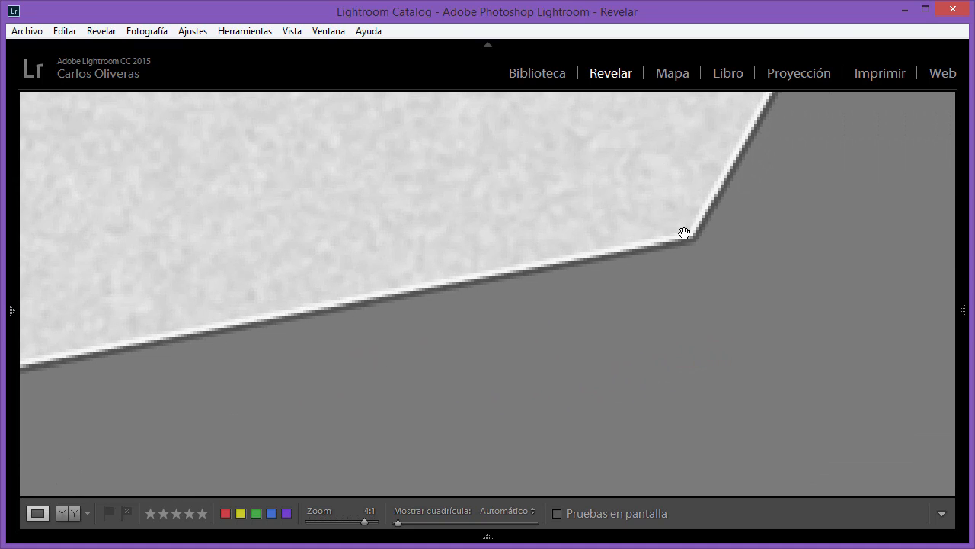
left_click_drag(779, 183, 574, 361)
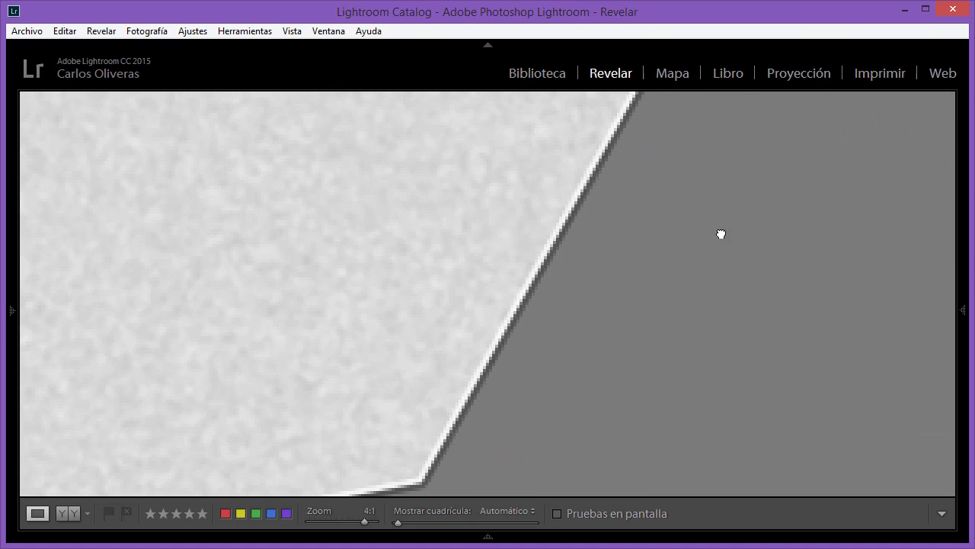
left_click_drag(721, 232, 459, 381)
left_click_drag(572, 313, 394, 263)
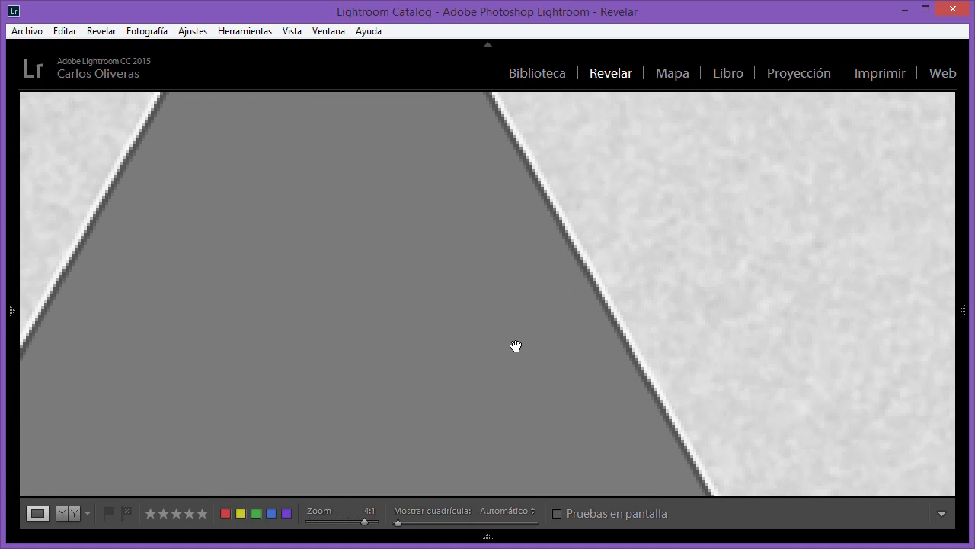
left_click_drag(563, 389, 508, 218)
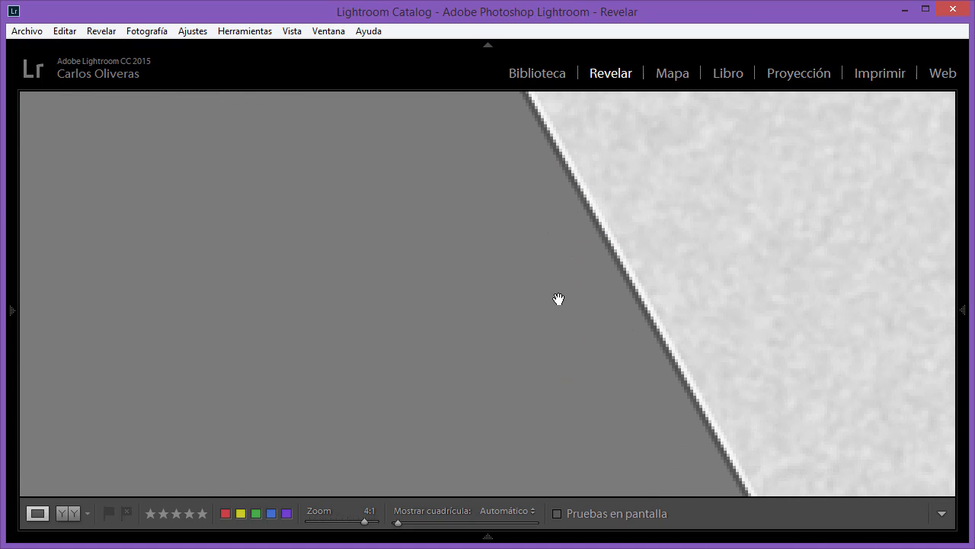
left_click_drag(589, 360, 485, 158)
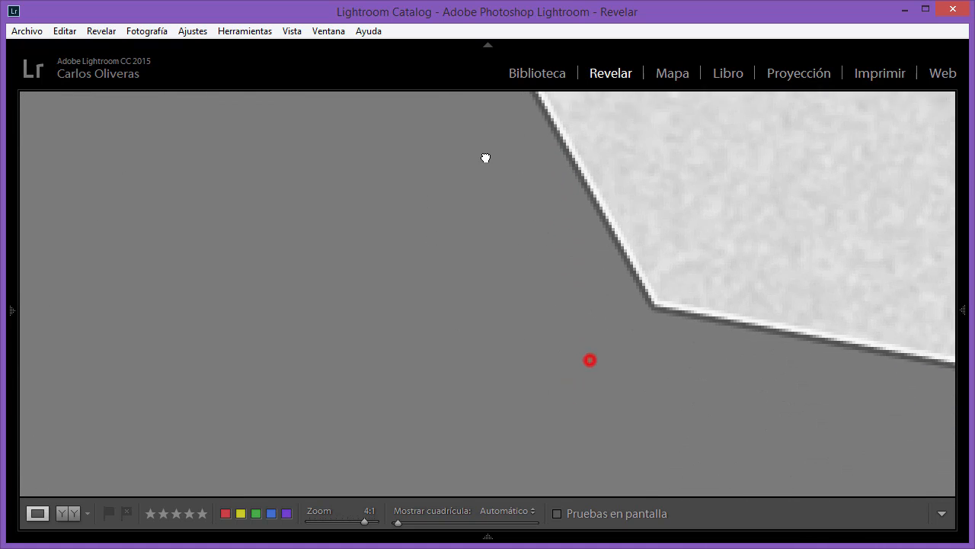
left_click(757, 339)
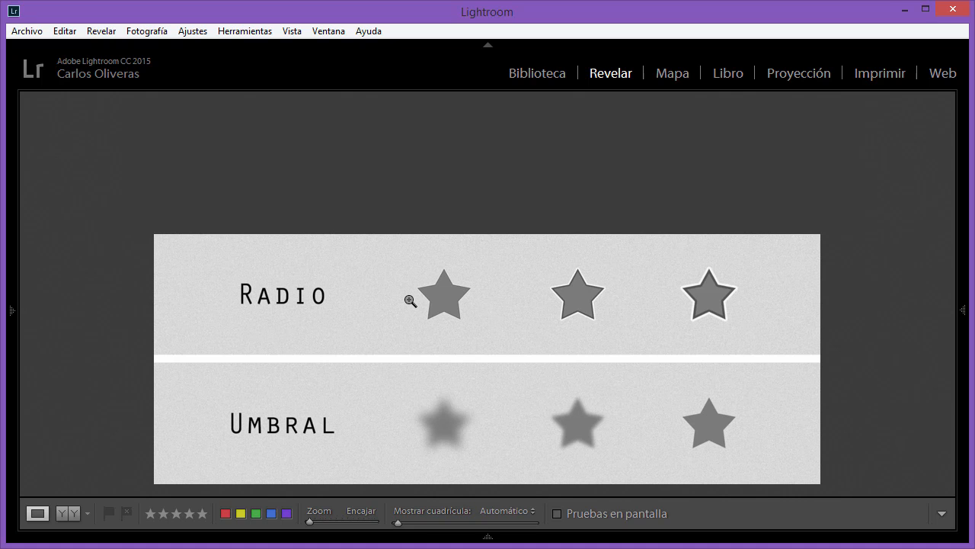
- Compare the edge outlines of the three stars in the Radio row at 2:1 zoom
left_click(455, 294)
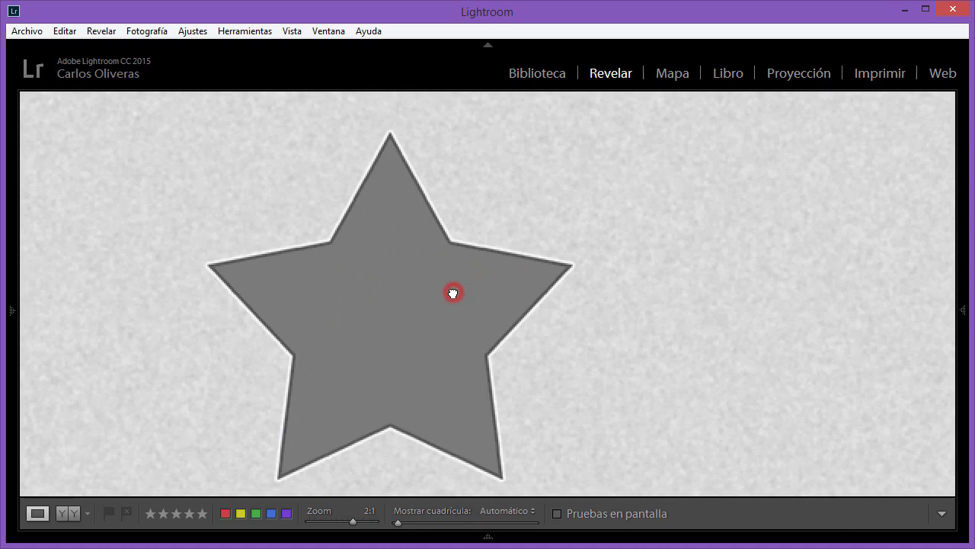
left_click_drag(419, 320, 435, 302)
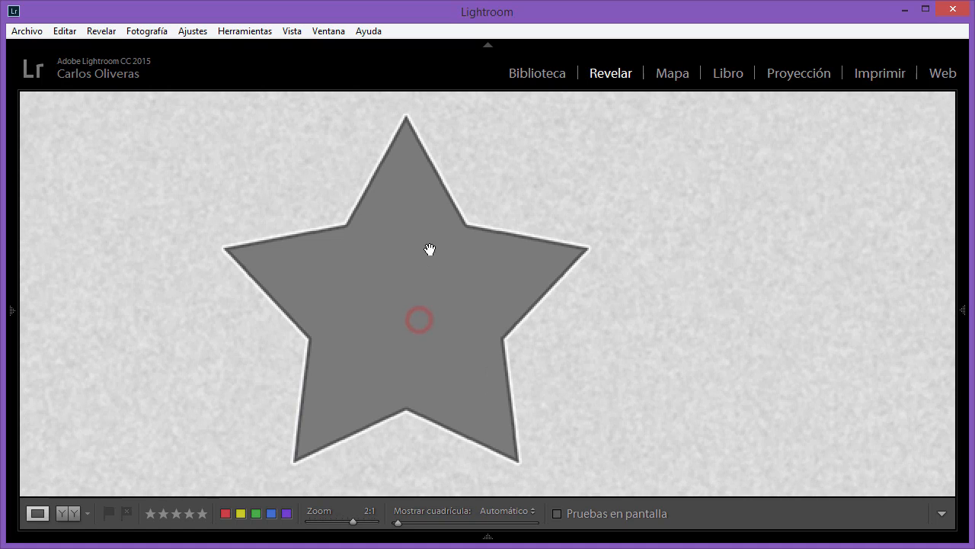
left_click(474, 371)
left_click(456, 308)
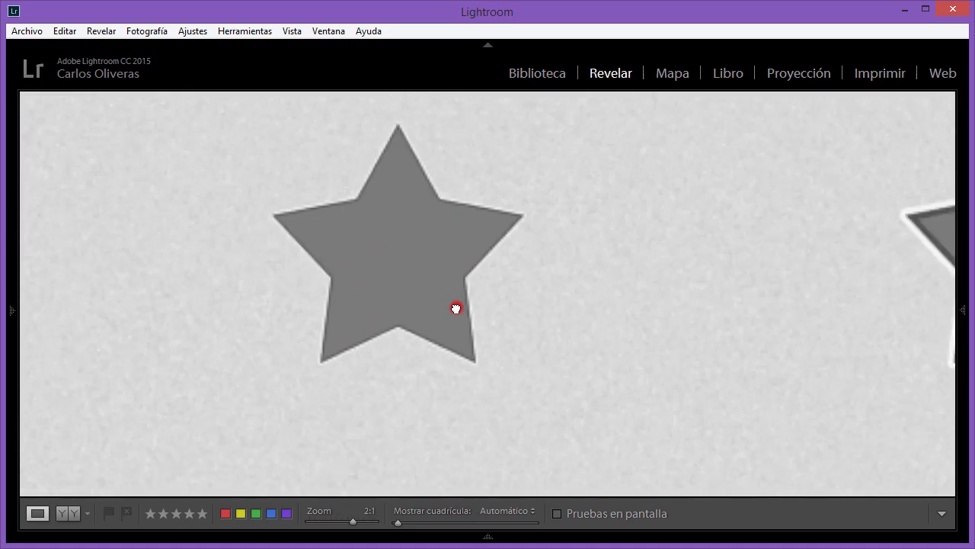
left_click_drag(698, 308, 255, 358)
left_click_drag(833, 355, 539, 367)
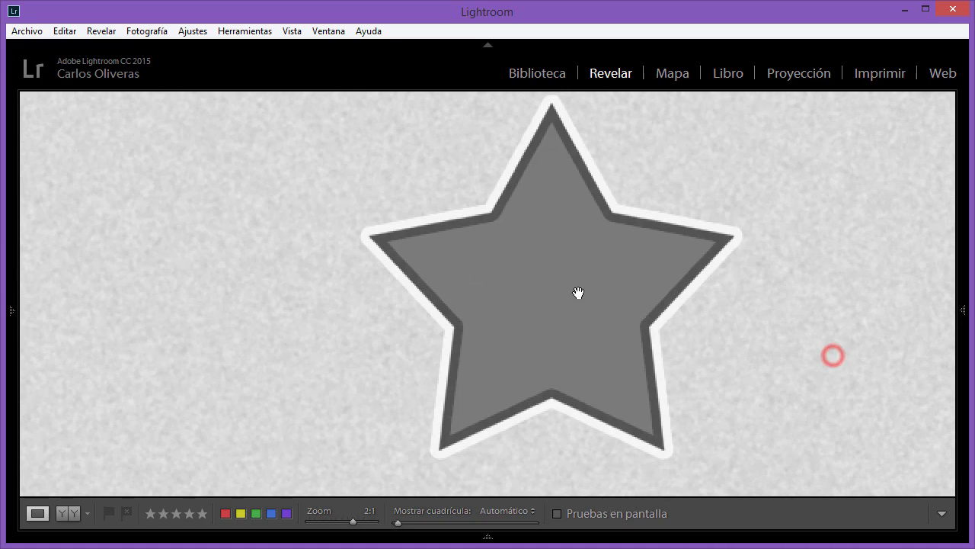
left_click(576, 303)
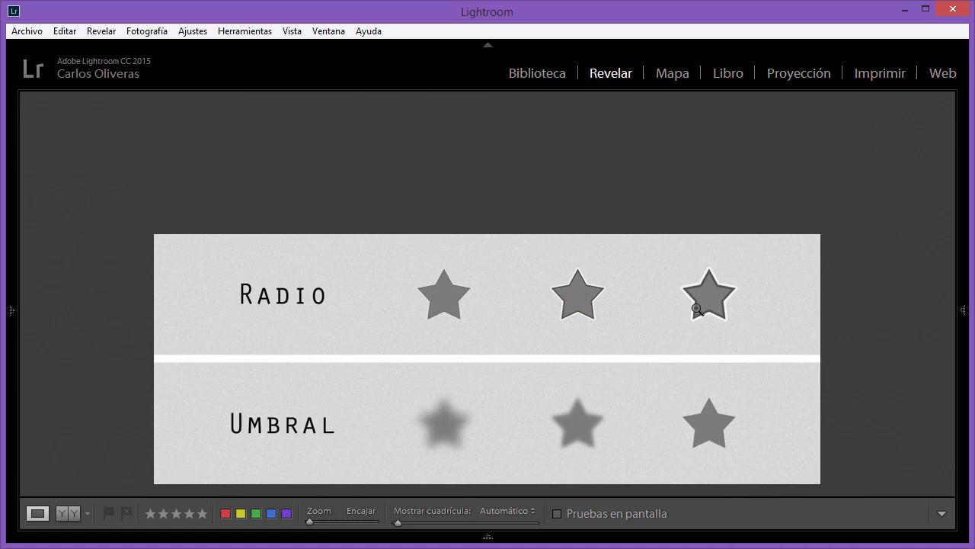
left_click(697, 308)
left_click_drag(760, 270, 688, 323)
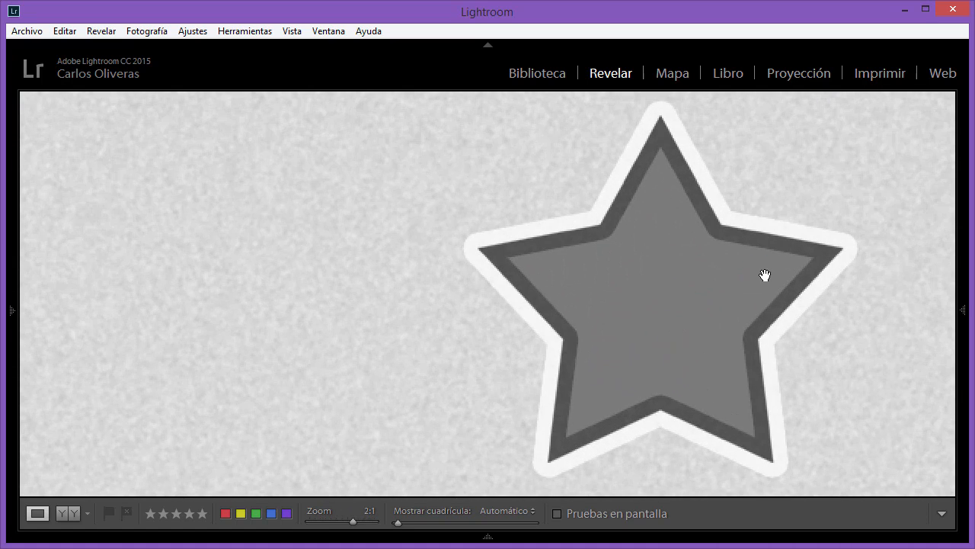
left_click(740, 310)
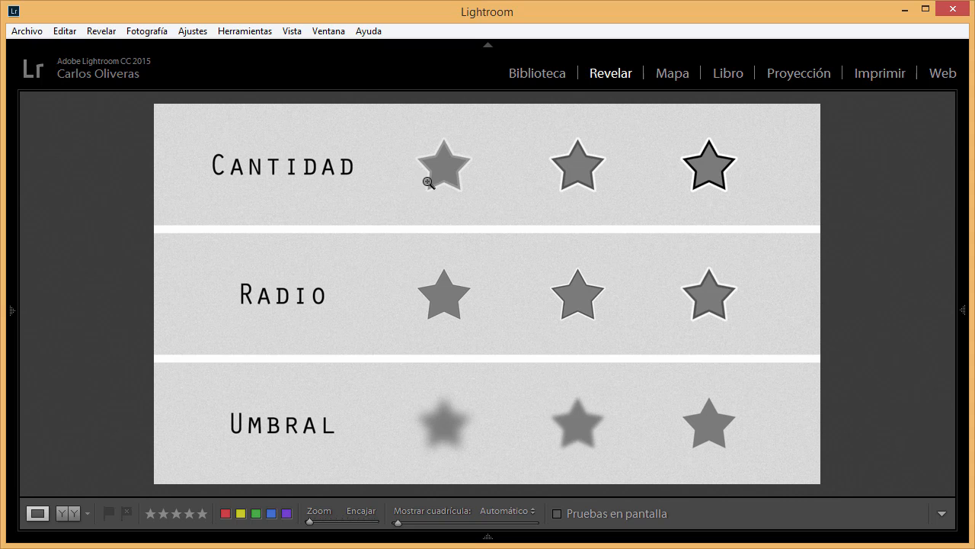
- Compare the edge contrast of the three stars in the Cantidad row at 2:1 zoom
left_click(453, 176)
left_click_drag(439, 210, 418, 346)
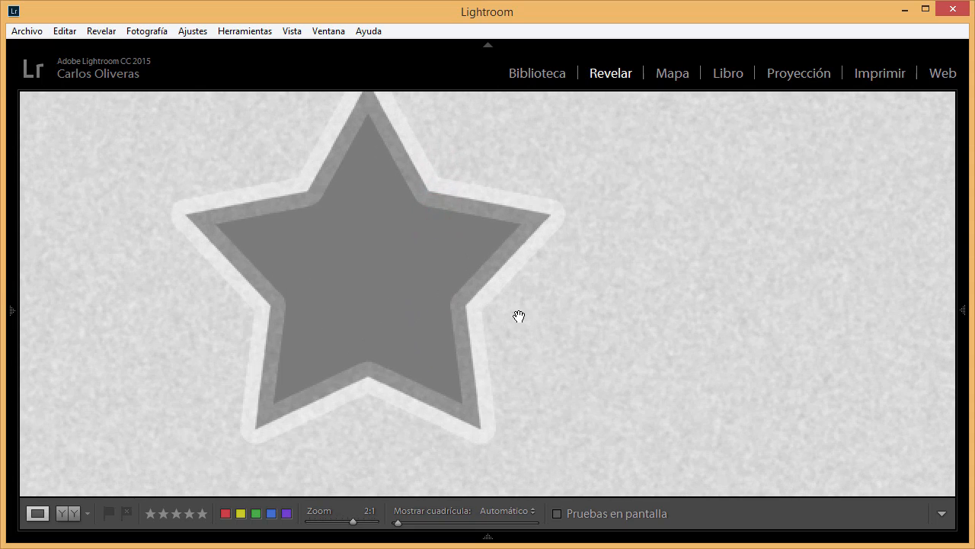
left_click_drag(662, 354, 146, 379)
left_click_drag(757, 382, 516, 355)
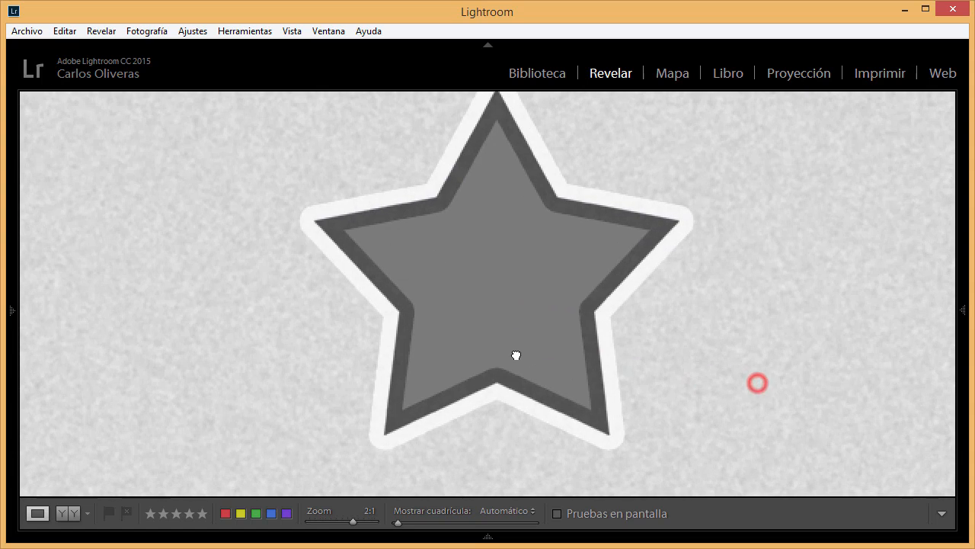
left_click_drag(808, 331, 192, 396)
left_click_drag(736, 405, 523, 330)
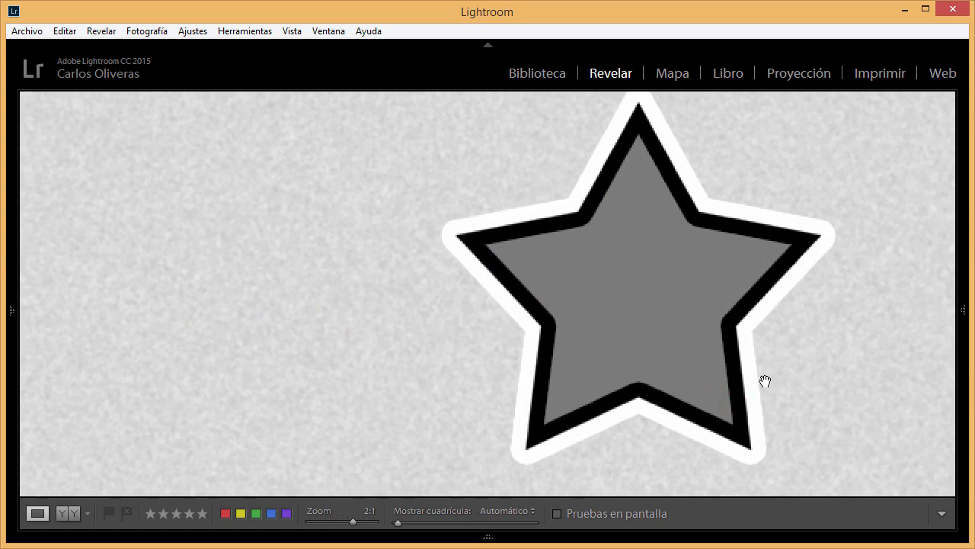
left_click_drag(739, 373, 668, 324)
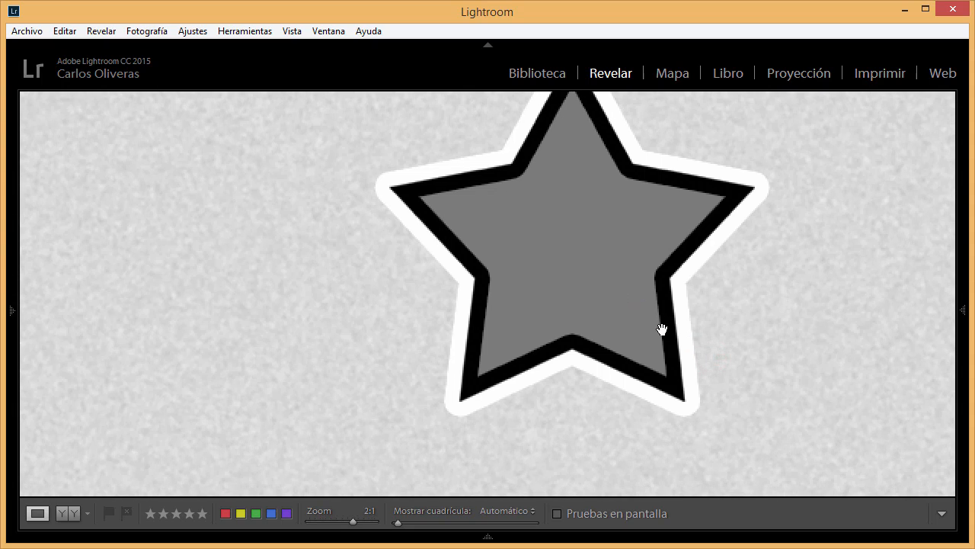
mouse_move(636, 274)
left_mouse_down()
mouse_move(635, 338)
mouse_move(630, 323)
left_mouse_up()
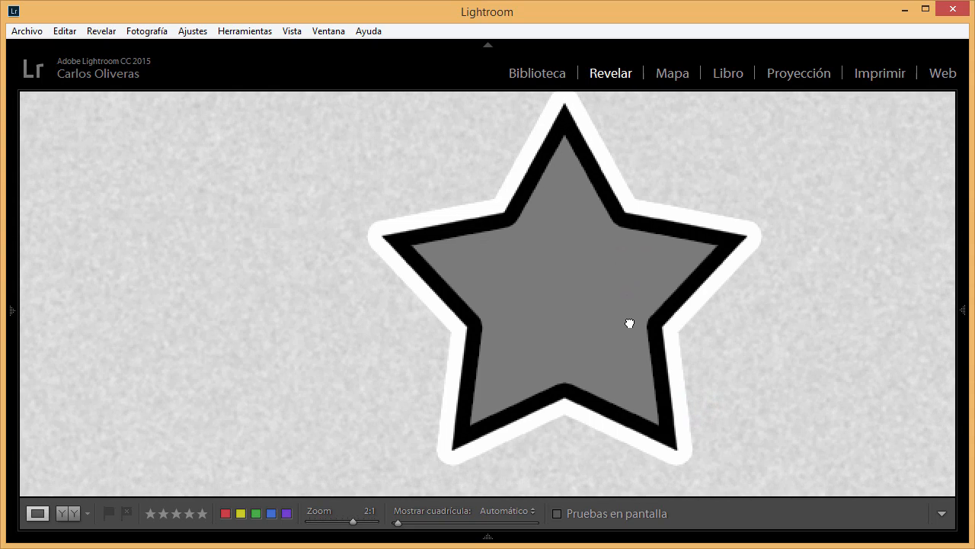
left_click(557, 283)
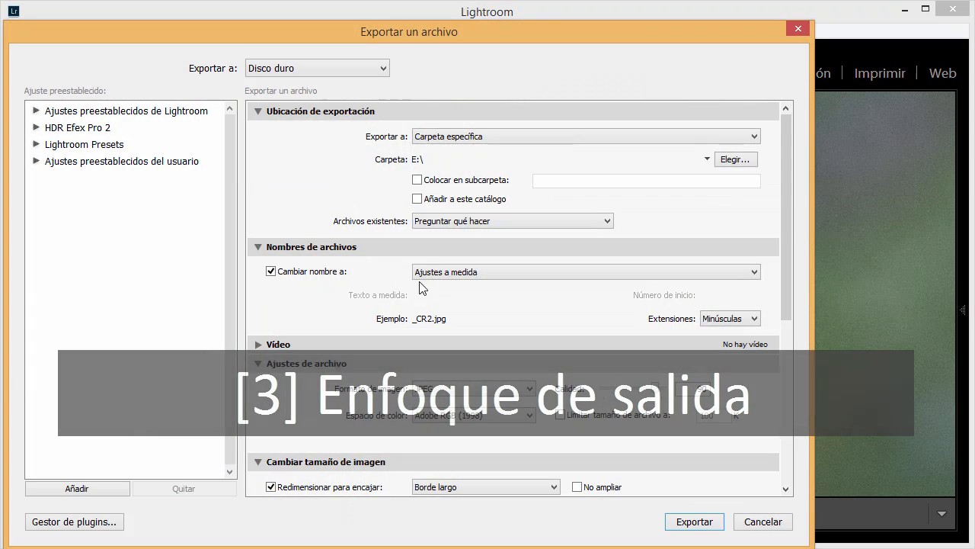
- Enable output sharpening for Pantalla with a Baja amount in the export settings, and cancel the export
scroll(310, 303, "down", 5)
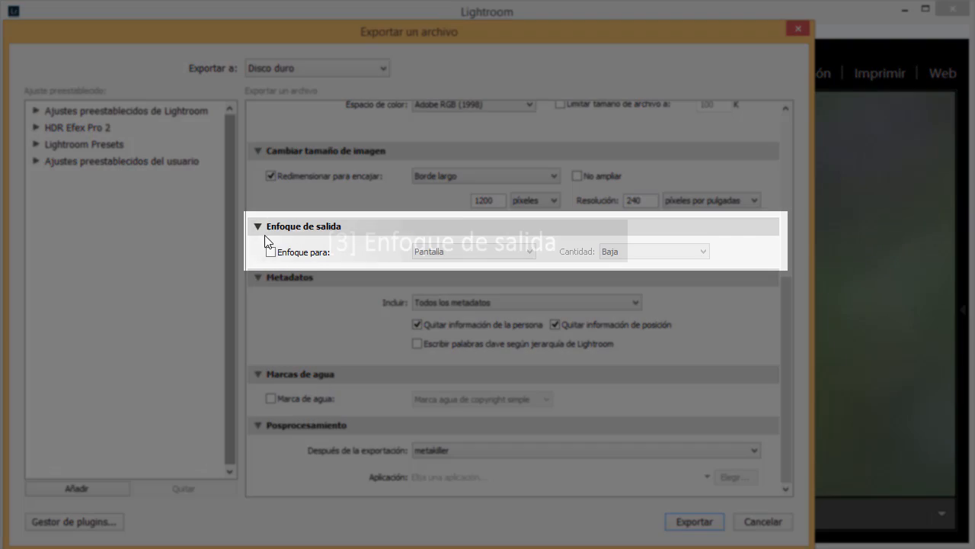
left_click(271, 251)
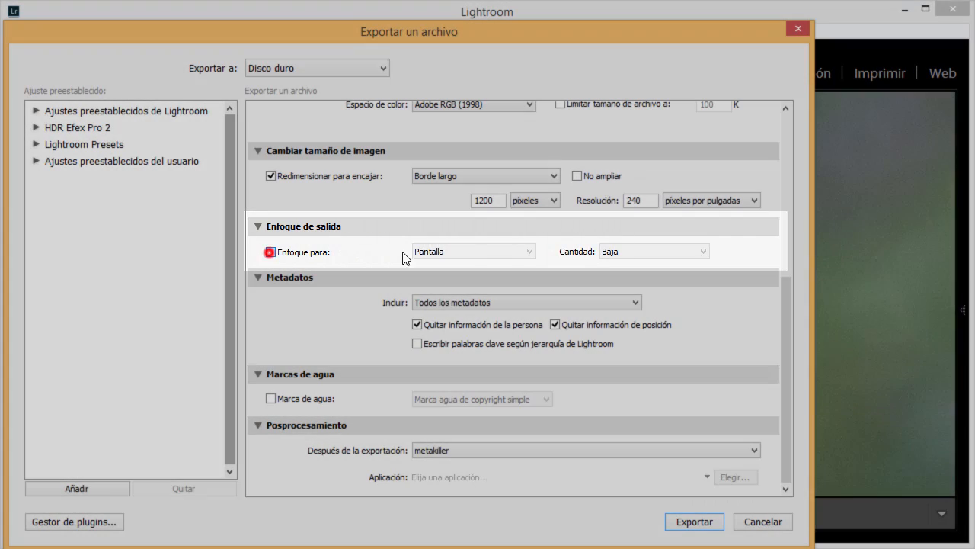
left_click(468, 251)
left_click(469, 249)
left_click(638, 246)
left_click(638, 246)
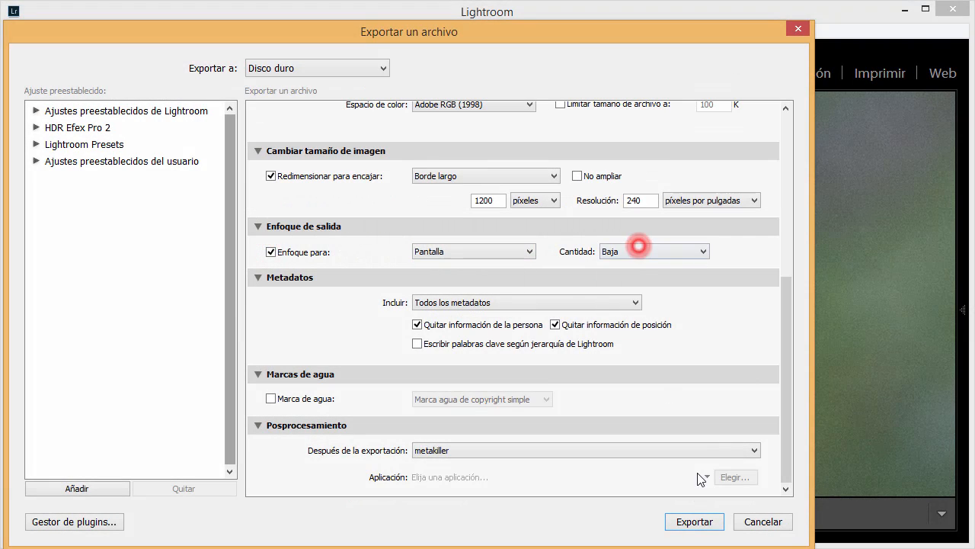
left_click(767, 520)
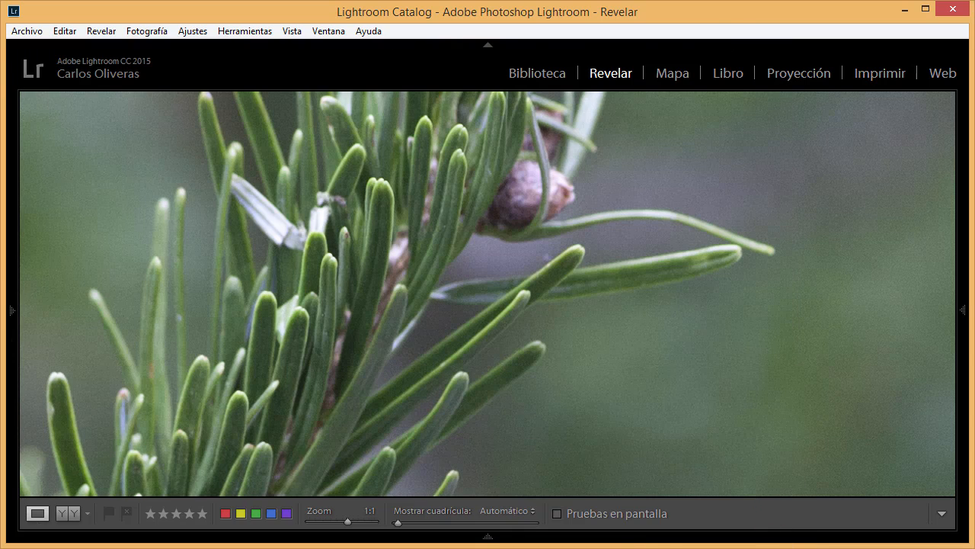
- Display the Enfoque settings in the Detalle section of the develop adjustments
left_click(963, 310)
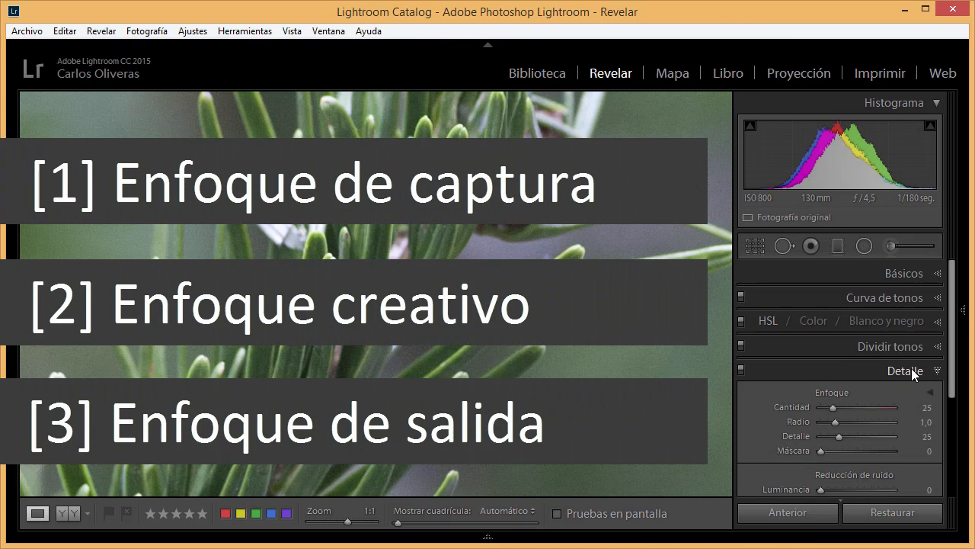
scroll(873, 419, "down", 2)
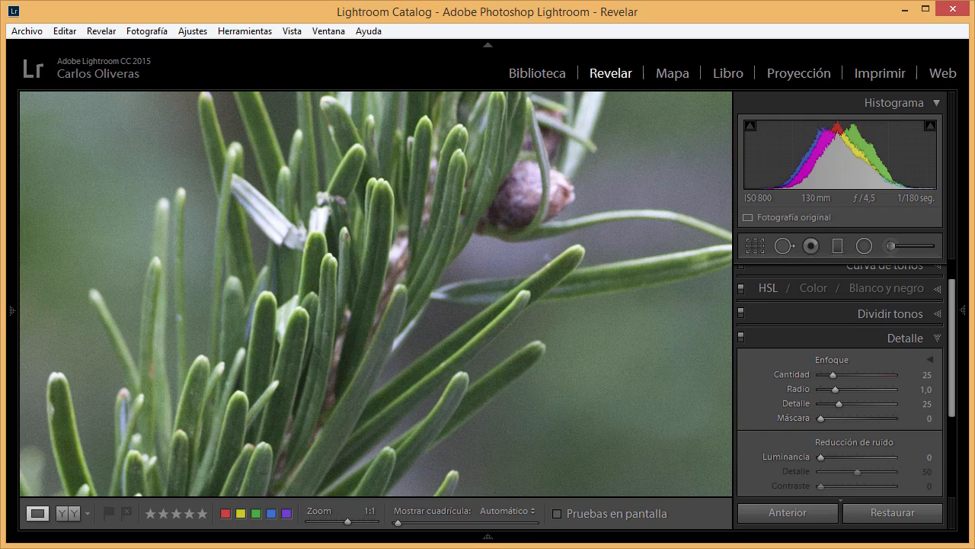
key("Tab")
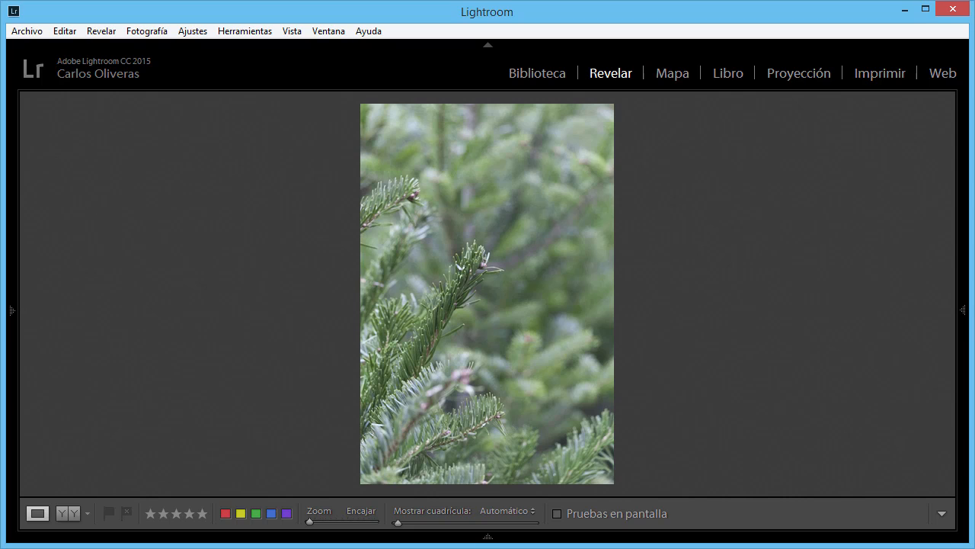
left_click(963, 315)
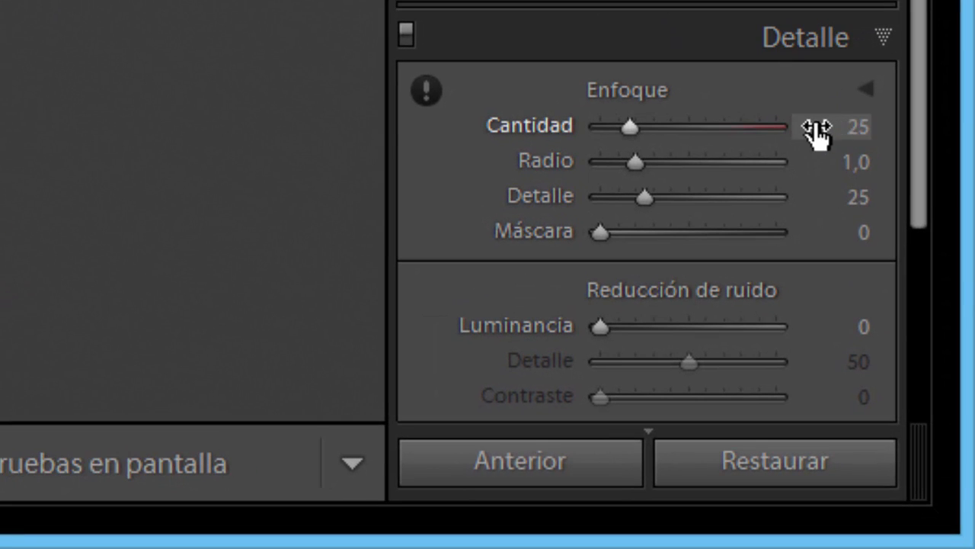
- Try sharpening with Cantidad 48, Radio 1,8, Detalle 100 and Máscara 100, and reset the whole Enfoque group to its defaults
left_click(629, 127)
left_click_drag(610, 137, 645, 165)
left_click_drag(629, 161, 838, 220)
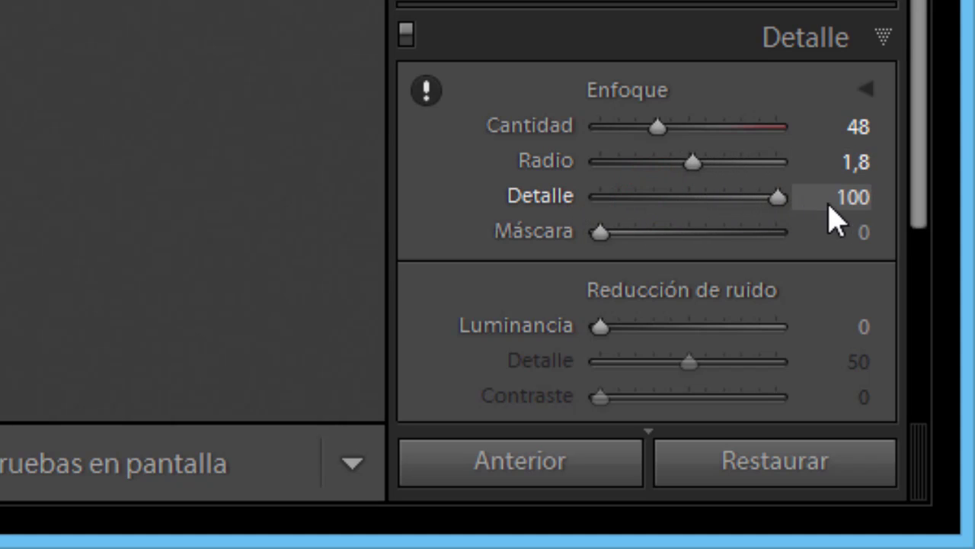
left_click_drag(600, 233, 855, 251)
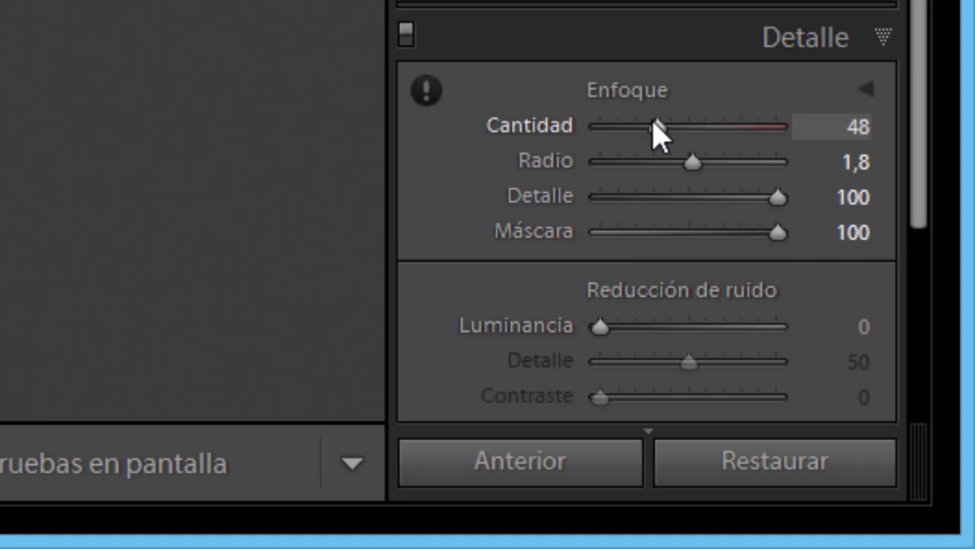
double_click(629, 88)
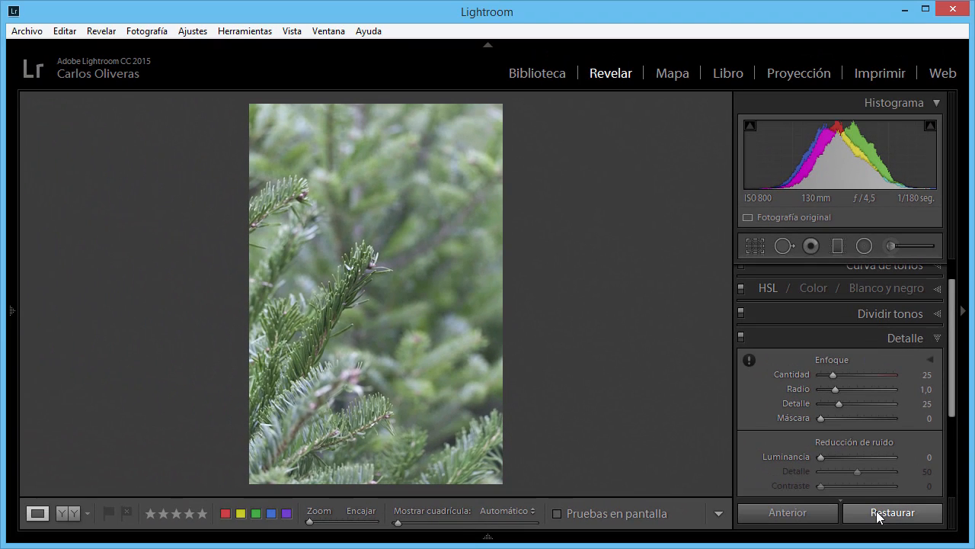
- View the photo at 1:1 and open the Detalle preview, aiming it at the pine needles in the middle of the branch
left_click(363, 303)
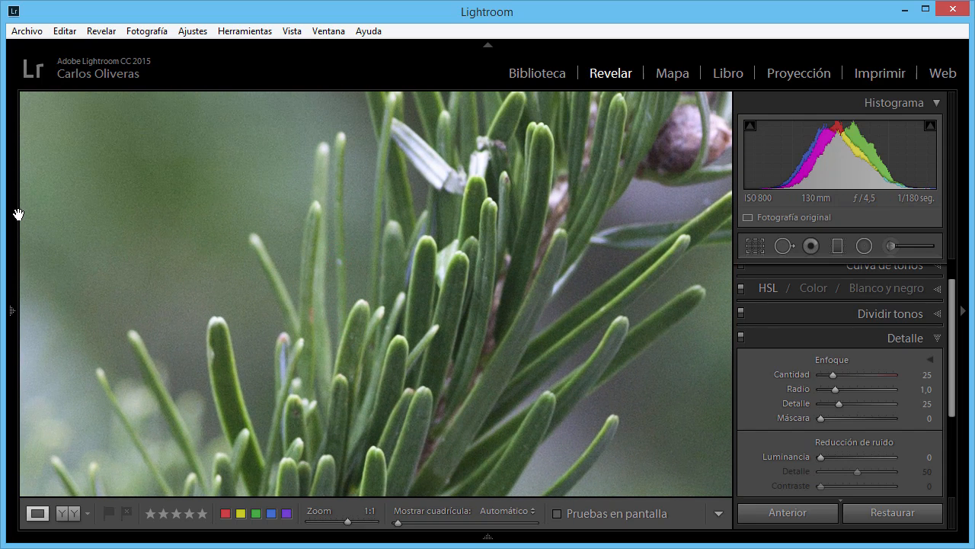
mouse_move(19, 206)
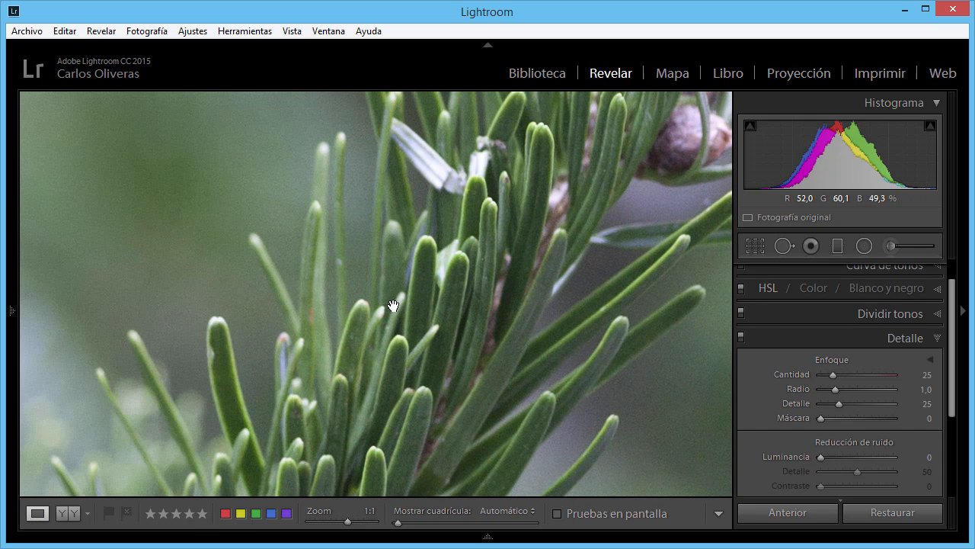
left_click(928, 359)
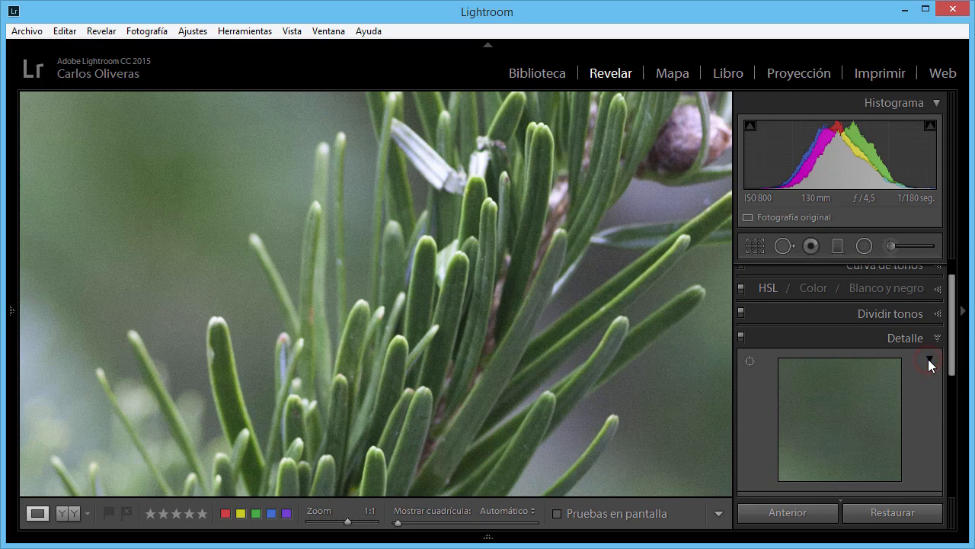
left_click(752, 361)
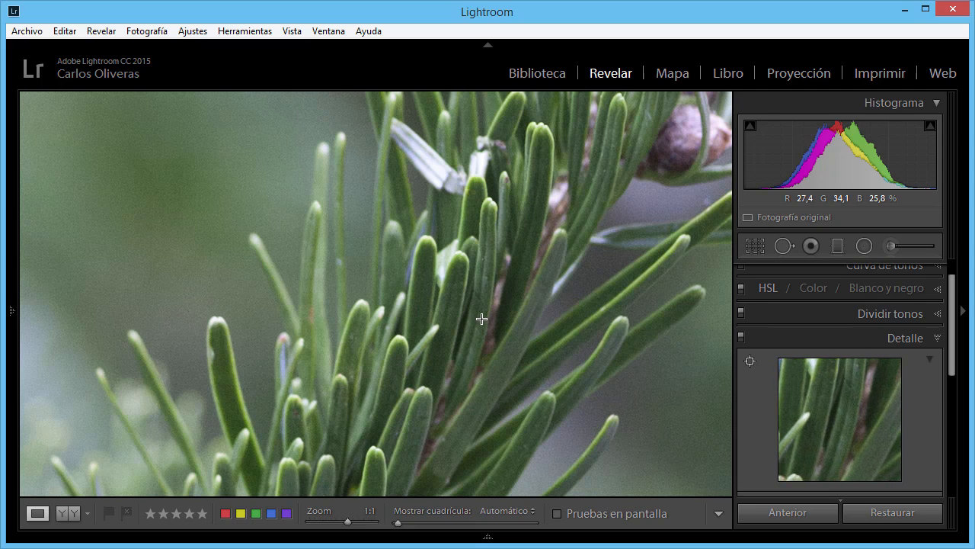
left_click(618, 322)
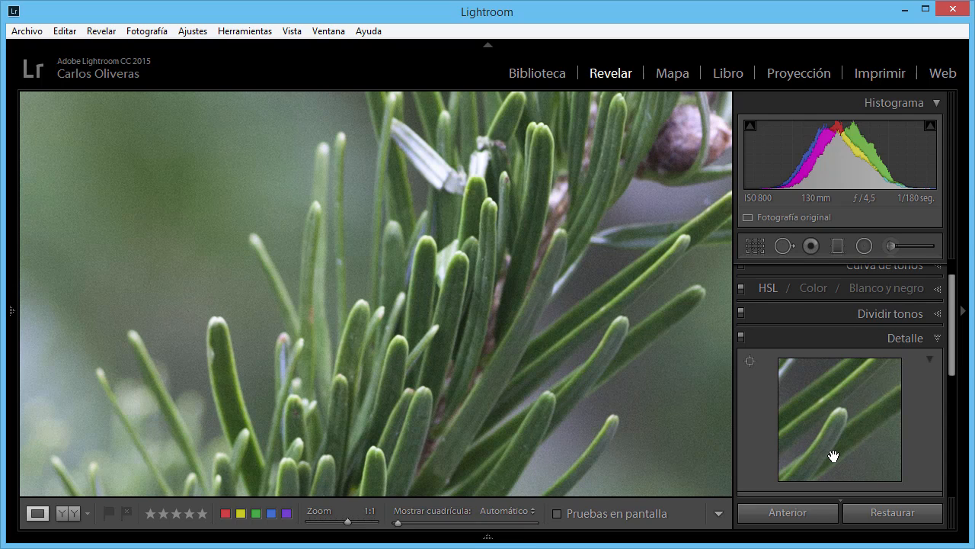
left_click_drag(833, 456, 966, 522)
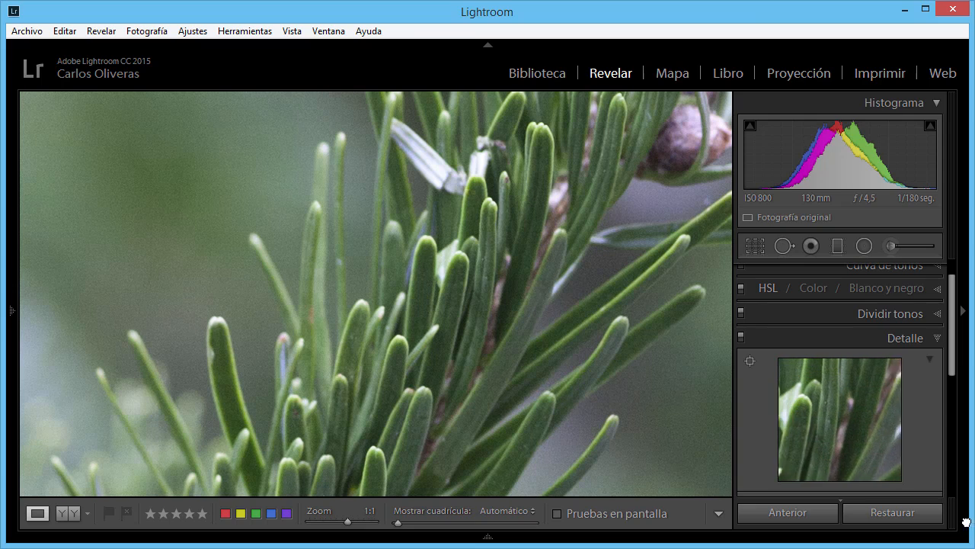
- Enlarge the Detalle preview to 2:1, return it to 1:1 and hide the preview
right_click(838, 404)
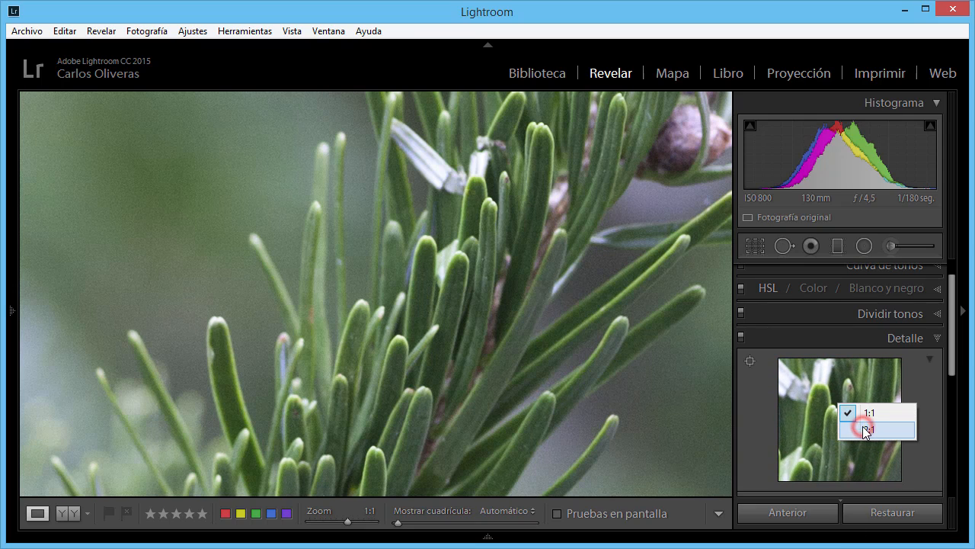
left_click(864, 430)
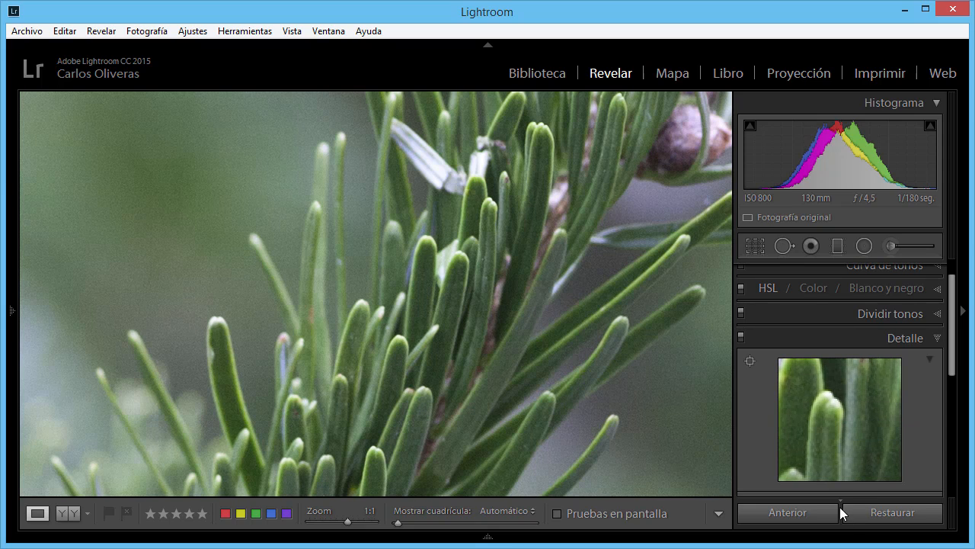
right_click(833, 379)
left_click(846, 389)
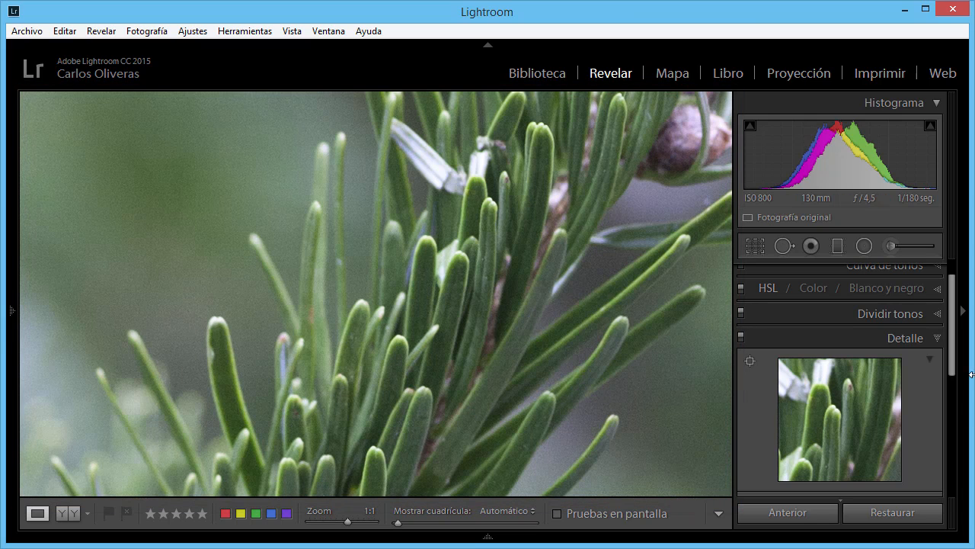
left_click(930, 356)
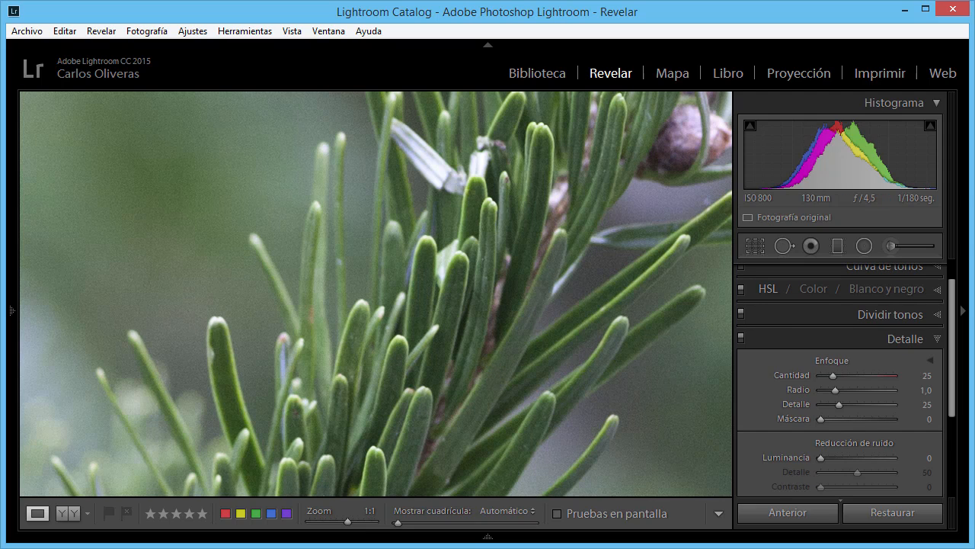
- Compare the photo with the Detalle adjustments off and on, and look over the Reducción de ruido settings
left_click(742, 339)
left_click(742, 339)
left_click_drag(952, 326, 952, 380)
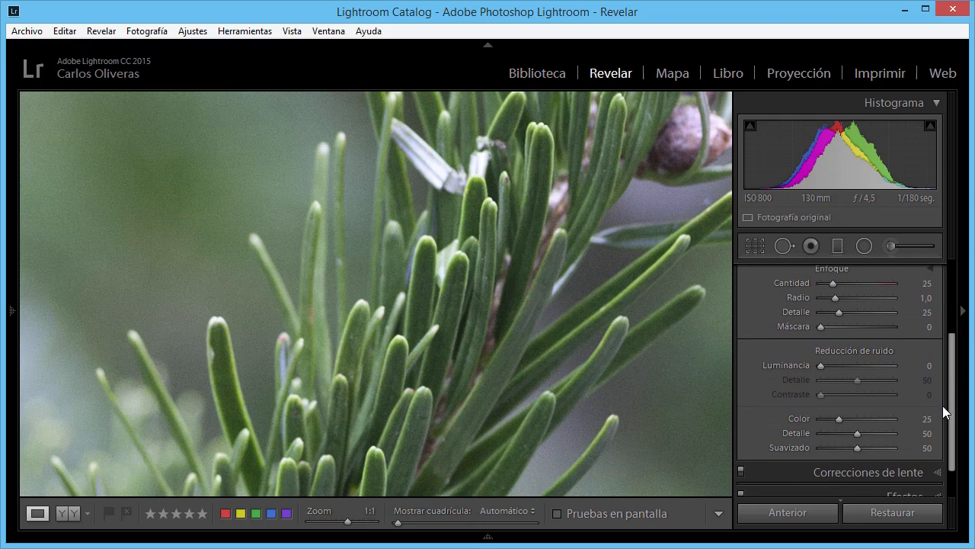
left_click_drag(952, 414, 956, 373)
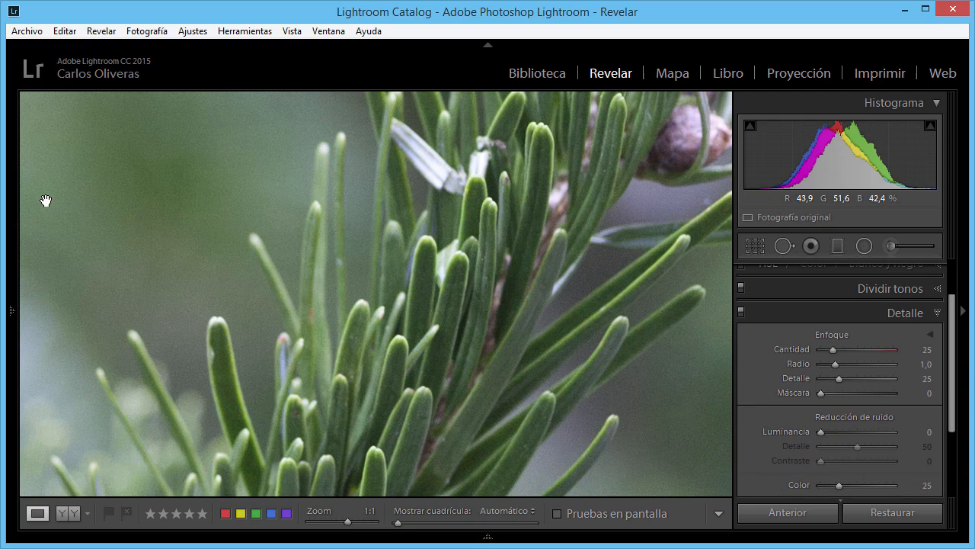
- Set the Navegador's variable zoom ratio to 4:1
mouse_move(14, 186)
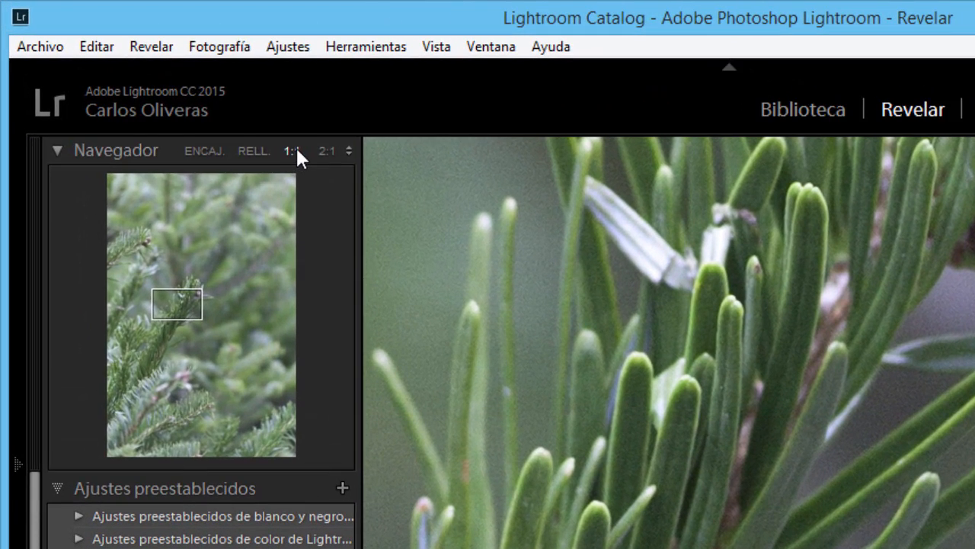
left_click(347, 152)
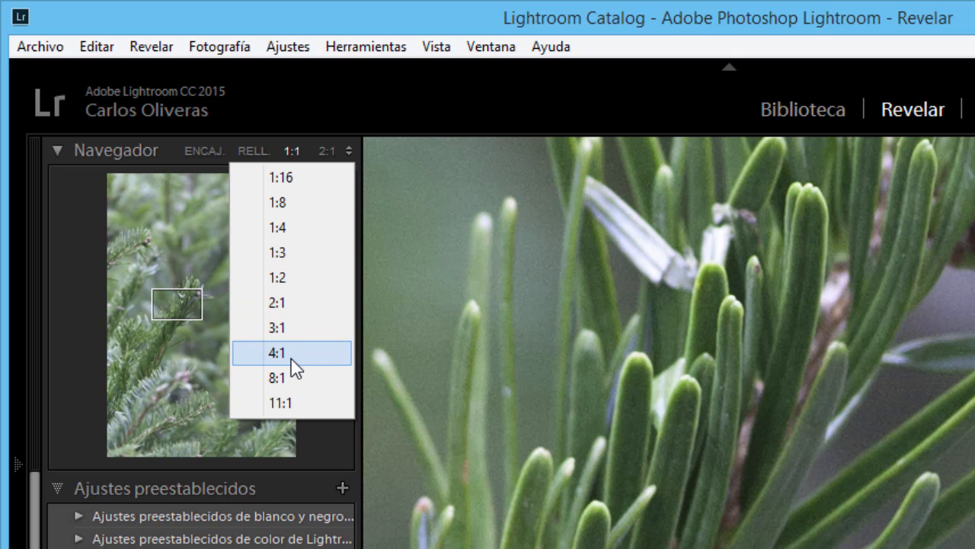
left_click(291, 378)
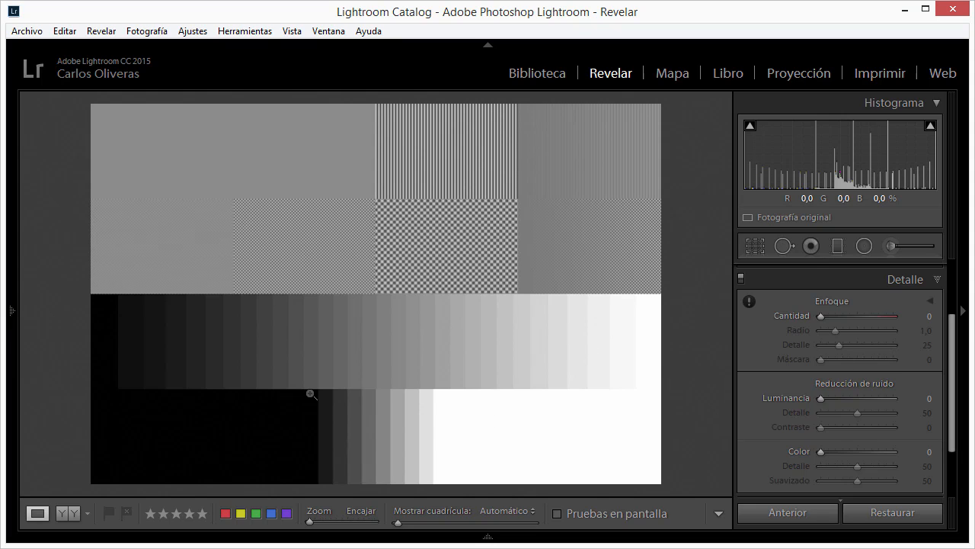
- Magnify the test chart's gray steps to 4:1 and set the sharpening Cantidad to 150 and Radio to 3,0
left_click(409, 345)
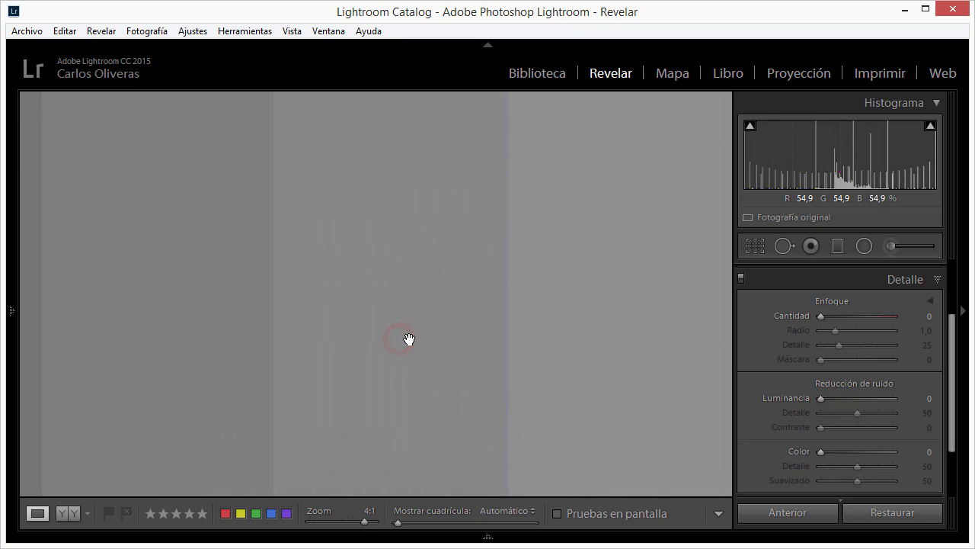
left_click_drag(409, 337, 420, 349)
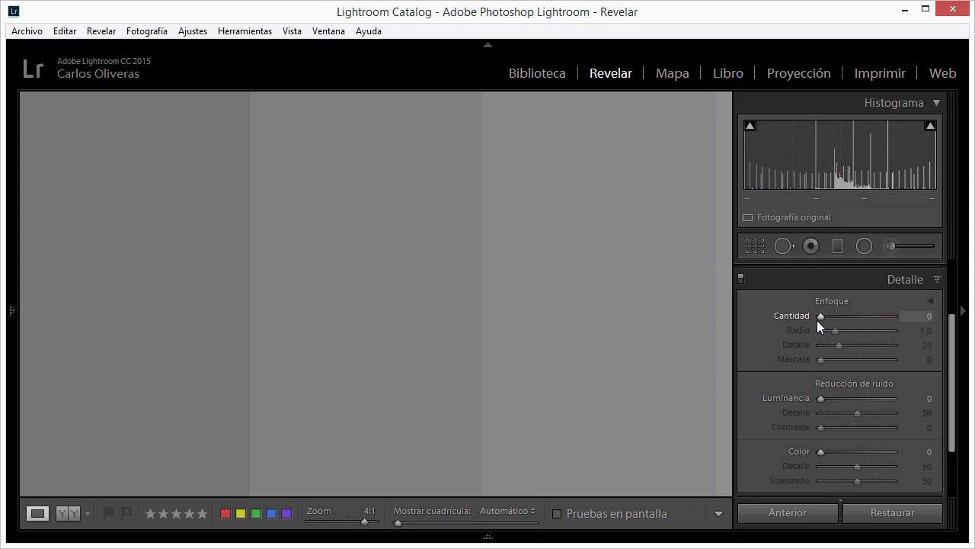
left_click_drag(822, 318, 895, 315)
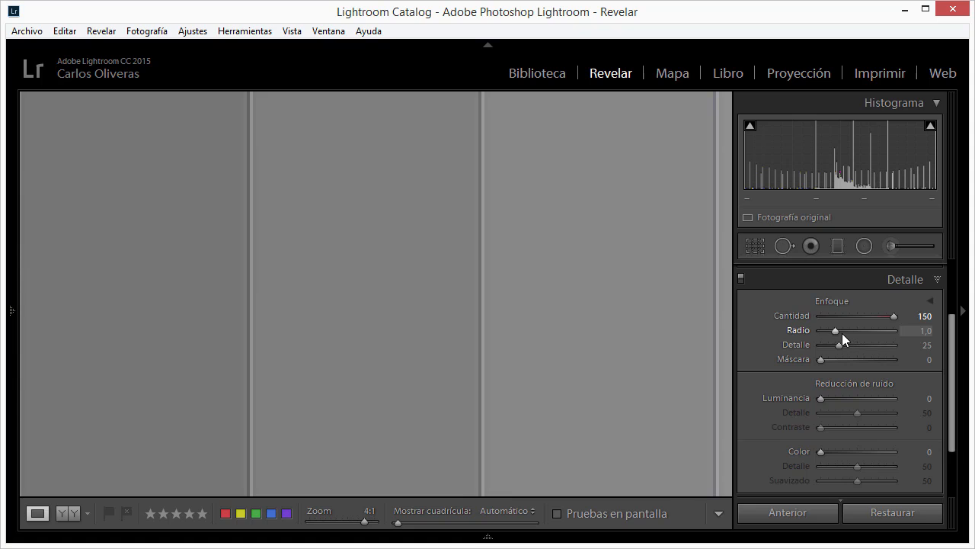
left_click_drag(835, 331, 861, 333)
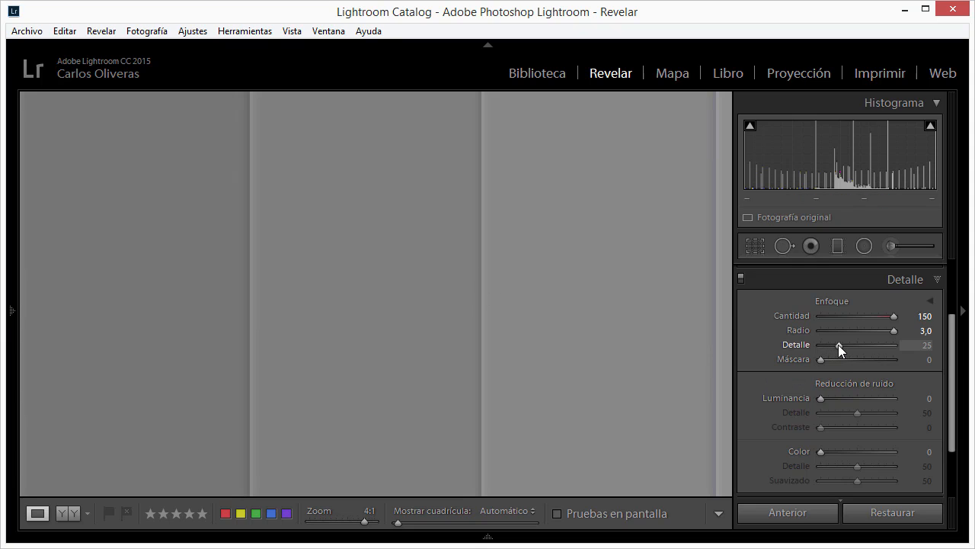
- Compare the gray steps' edges with the sharpening Detalle at 0 and at 100, and return it to 25
left_click_drag(838, 344, 812, 345)
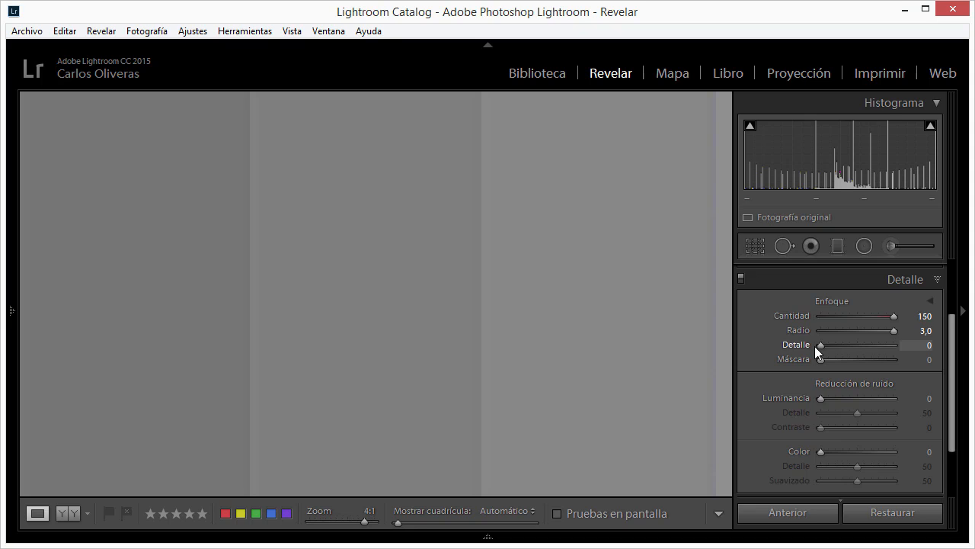
left_click_drag(819, 344, 932, 346)
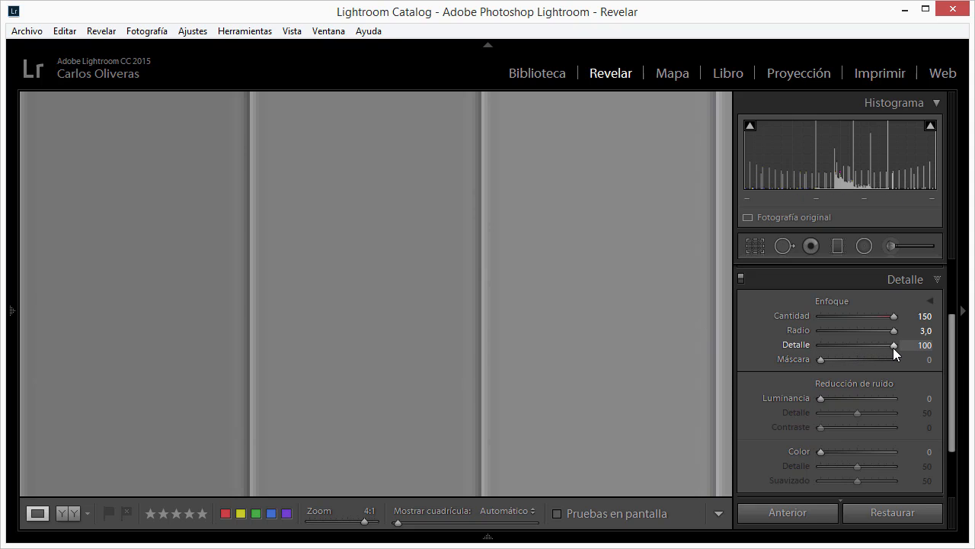
left_click_drag(894, 348, 831, 347)
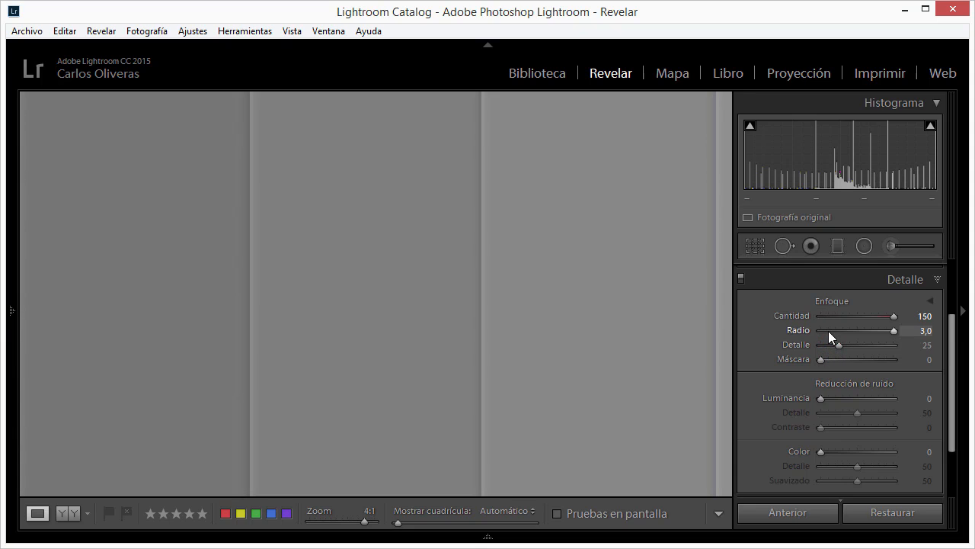
- Lower the sharpening Radio to 0,8 to compare the edge halos, and set it to 1,0
left_click(892, 333)
left_click_drag(892, 333, 846, 332)
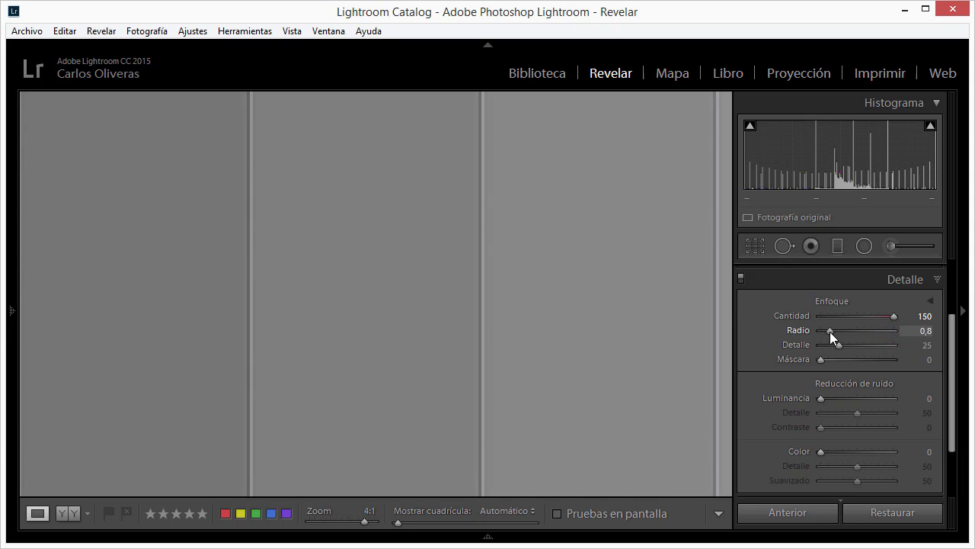
left_click_drag(830, 331, 830, 333)
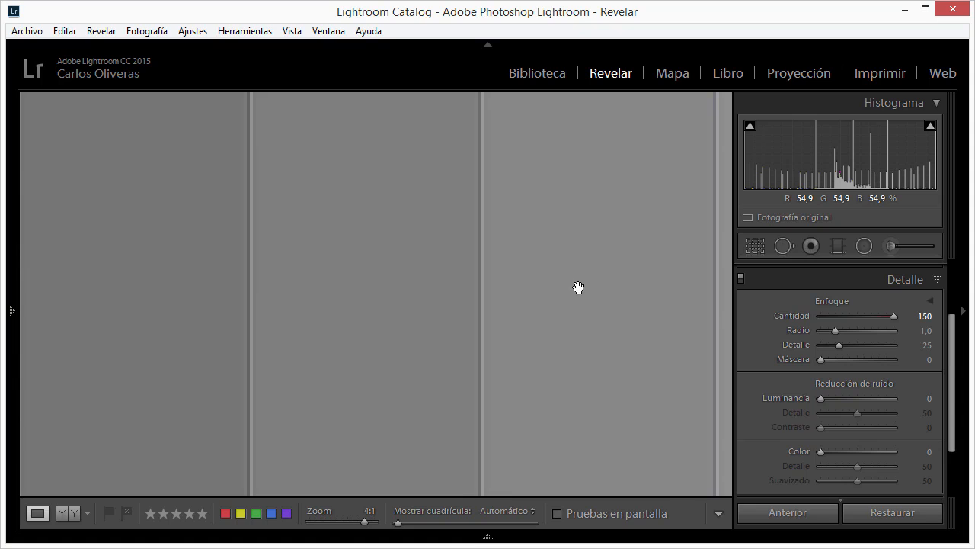
- Reset the sharpening, magnify the test chart's fine-line patch to 4:1, and set Cantidad to 150 and Radio to 2,4
double_click(834, 302)
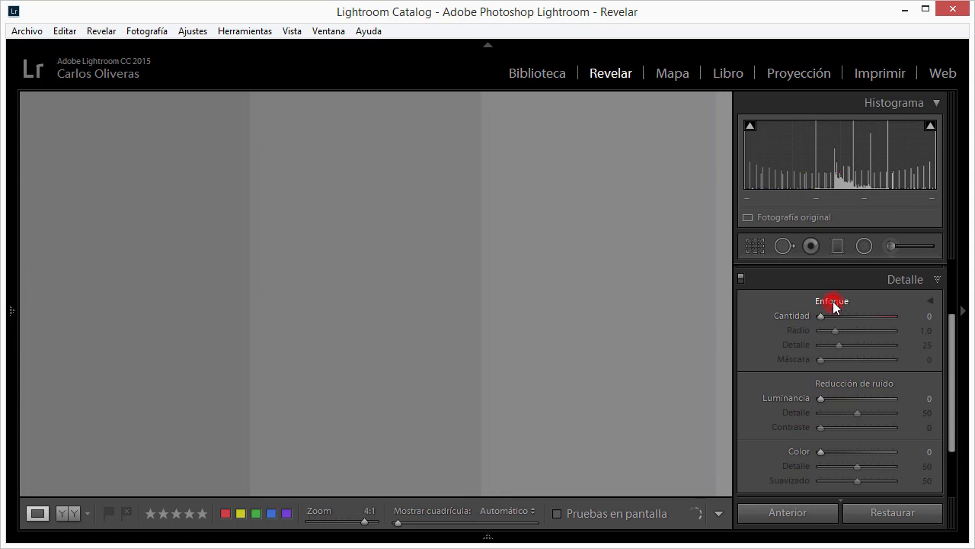
left_click(457, 315)
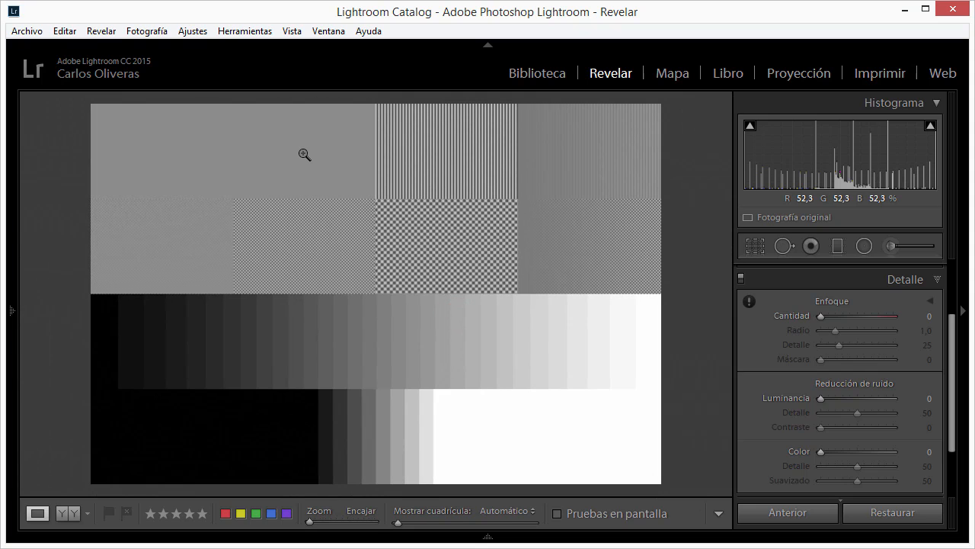
left_click(305, 154)
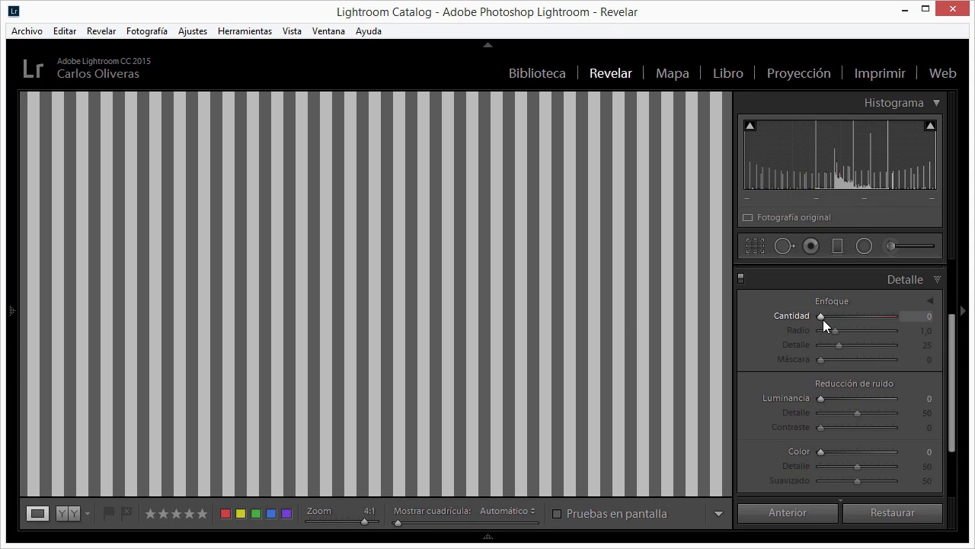
left_click_drag(822, 319, 899, 321)
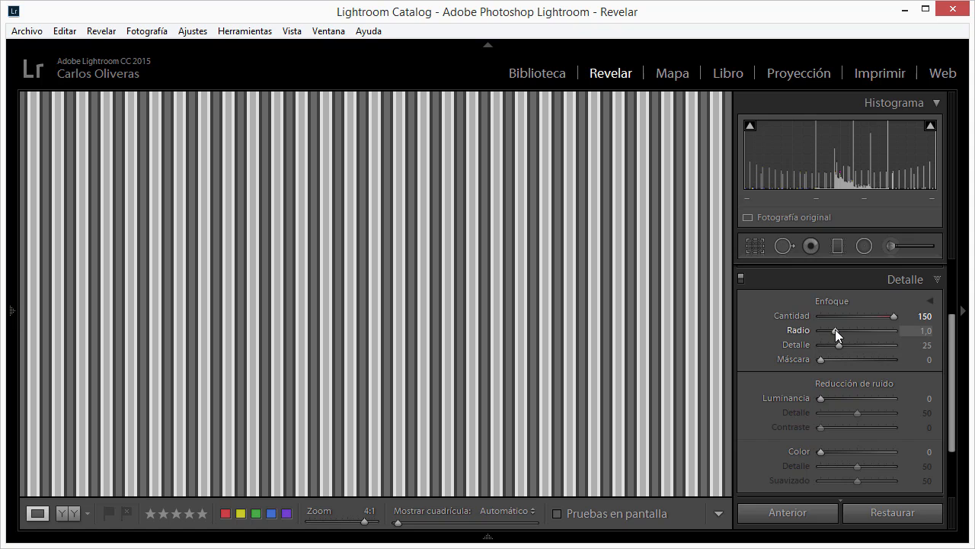
left_click_drag(835, 330, 870, 339)
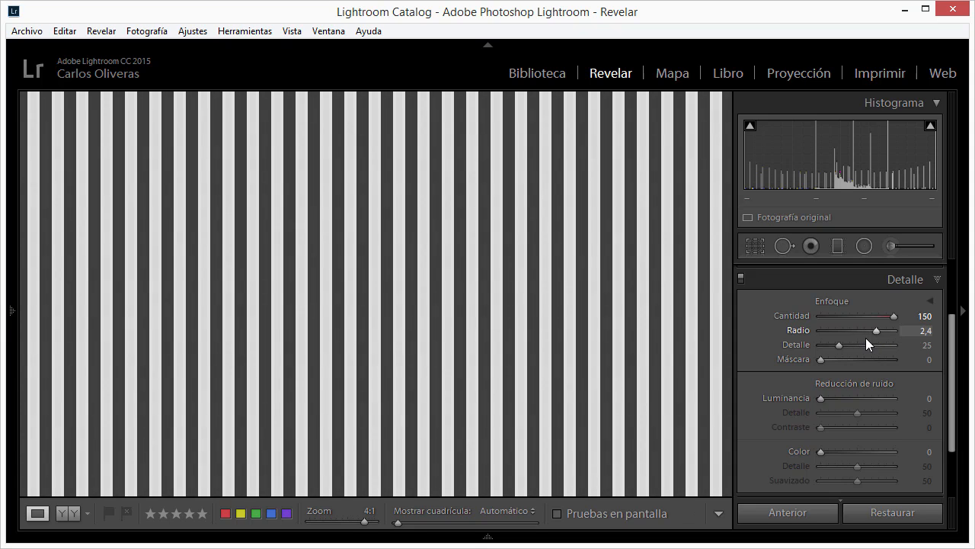
- Compare the fine-line pattern with the Detalle section's adjustments switched off and on several times
left_click(741, 278)
left_click(741, 279)
left_click(740, 279)
left_click(741, 278)
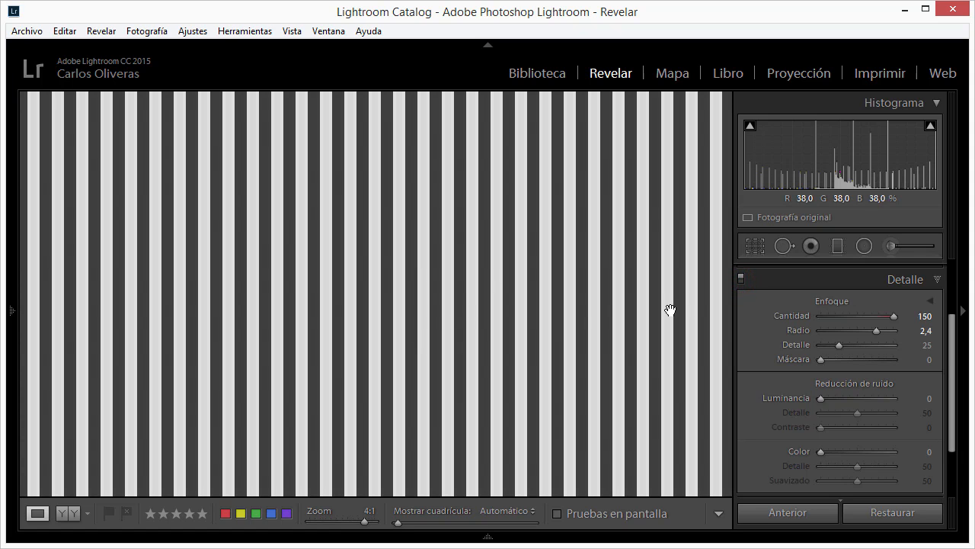
left_click(739, 279)
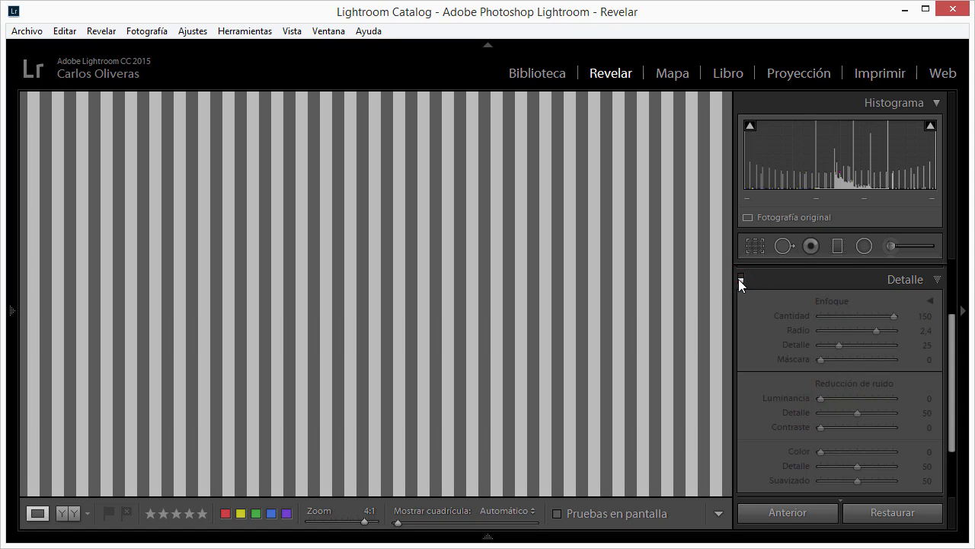
left_click(739, 279)
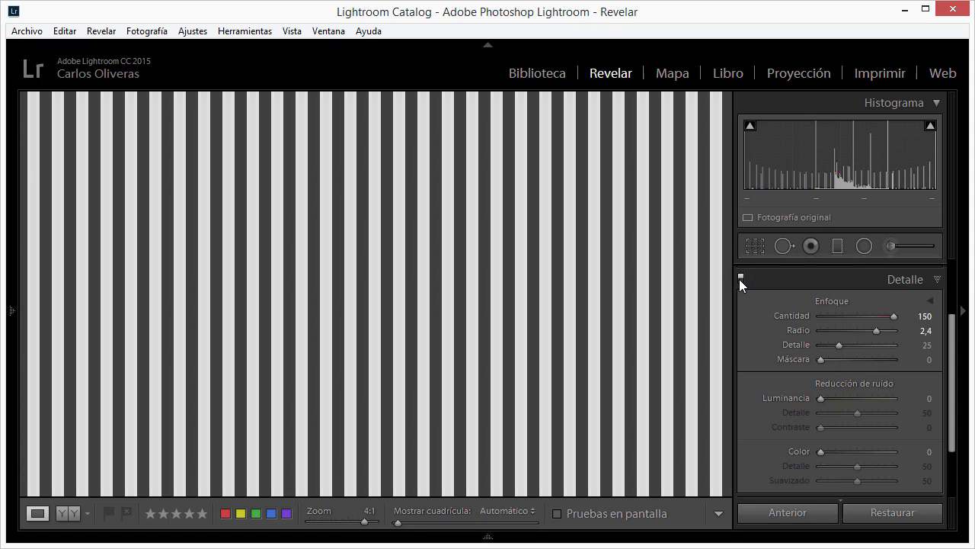
left_click(739, 279)
left_click(739, 279)
- Open enfoque+detalle.tiff for developing and magnify the faint handwriting over the vertical stripes to 4:1
mouse_move(457, 542)
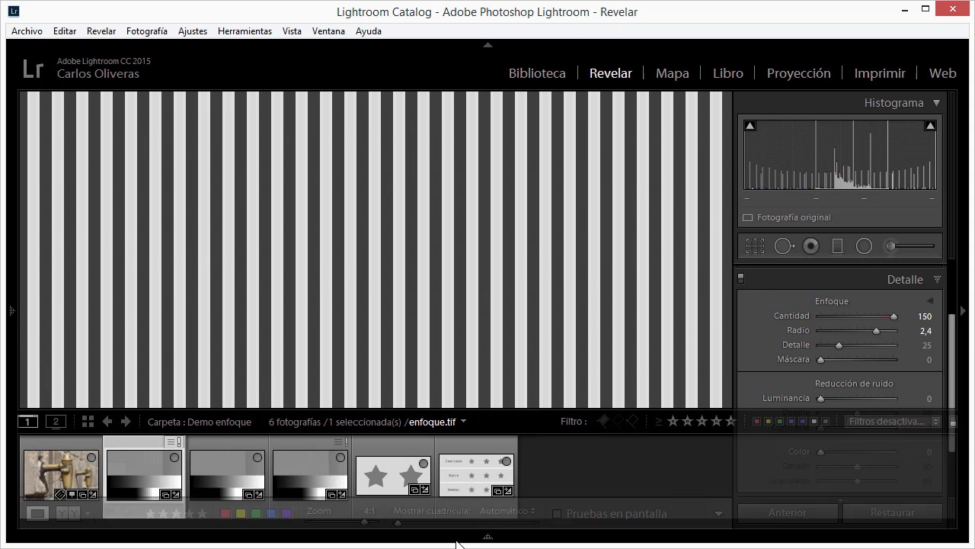
left_click(320, 475)
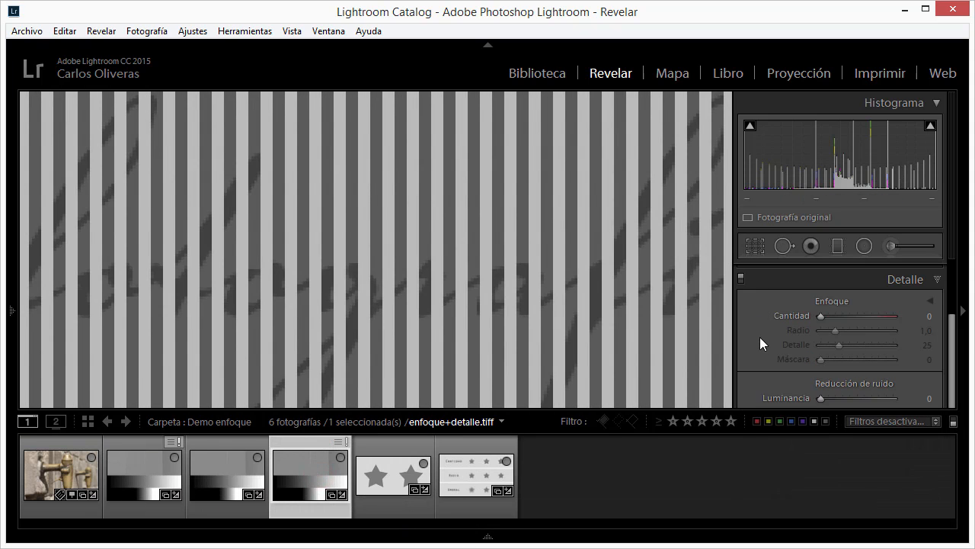
left_click(468, 366)
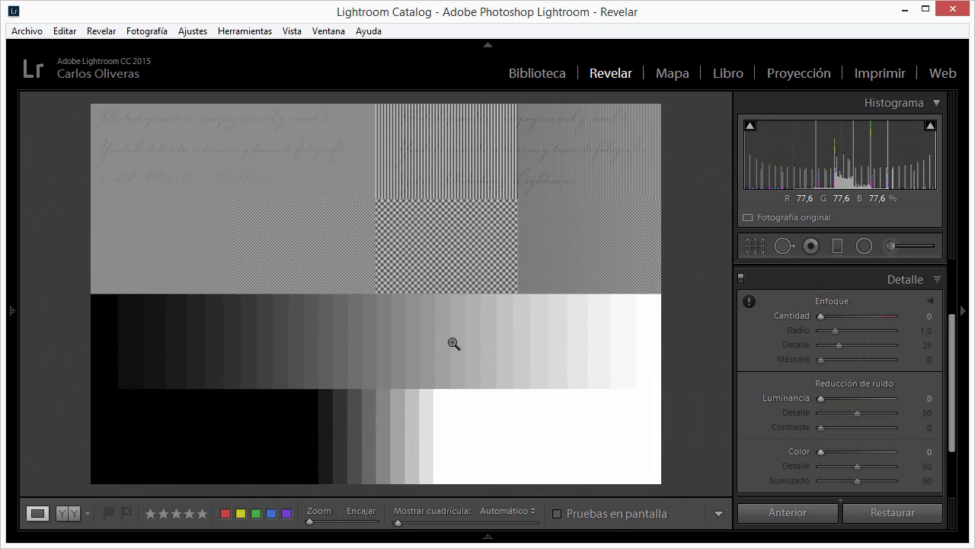
left_click(313, 154)
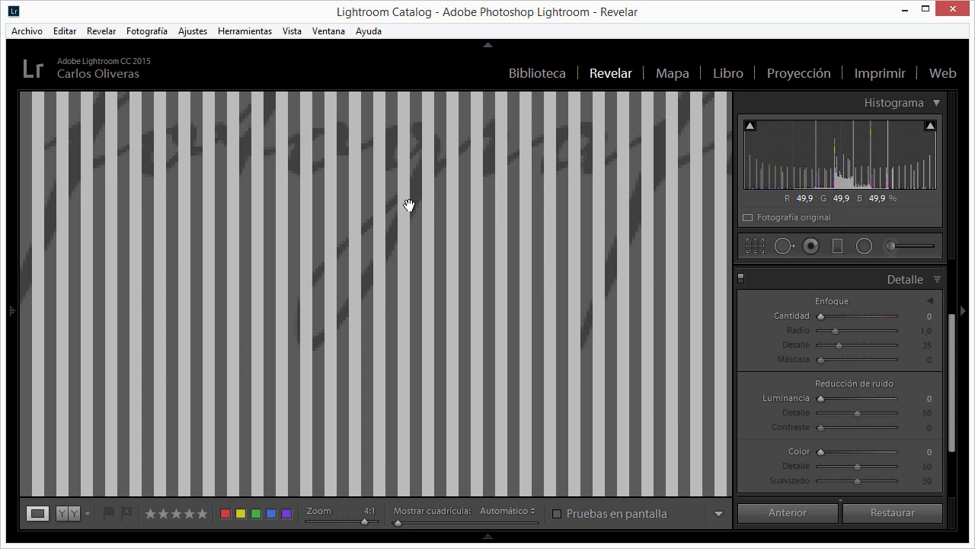
left_click_drag(409, 206, 335, 361)
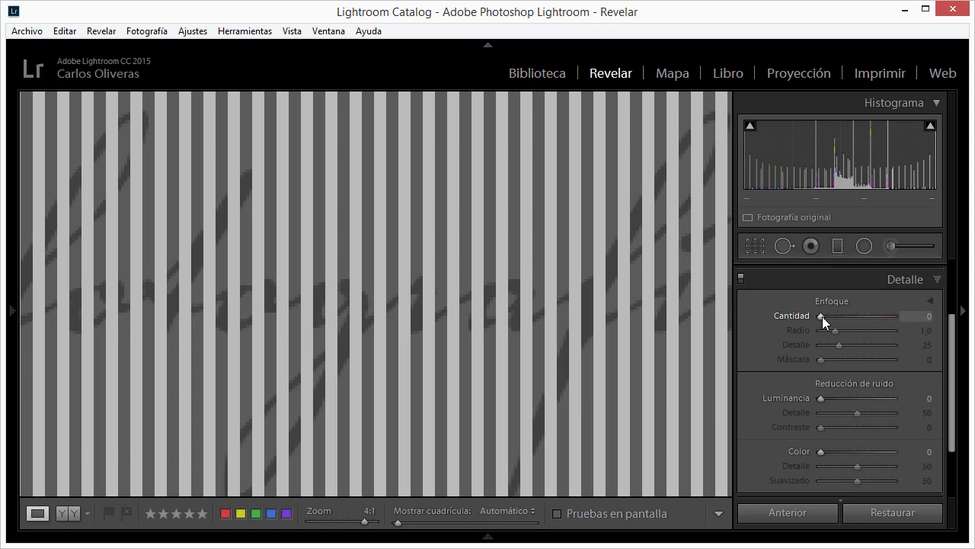
- Set the sharpening Cantidad to 150, then try Radio at 2,3 and 2,1 to compare the handwriting over the stripes
left_click_drag(822, 316, 893, 327)
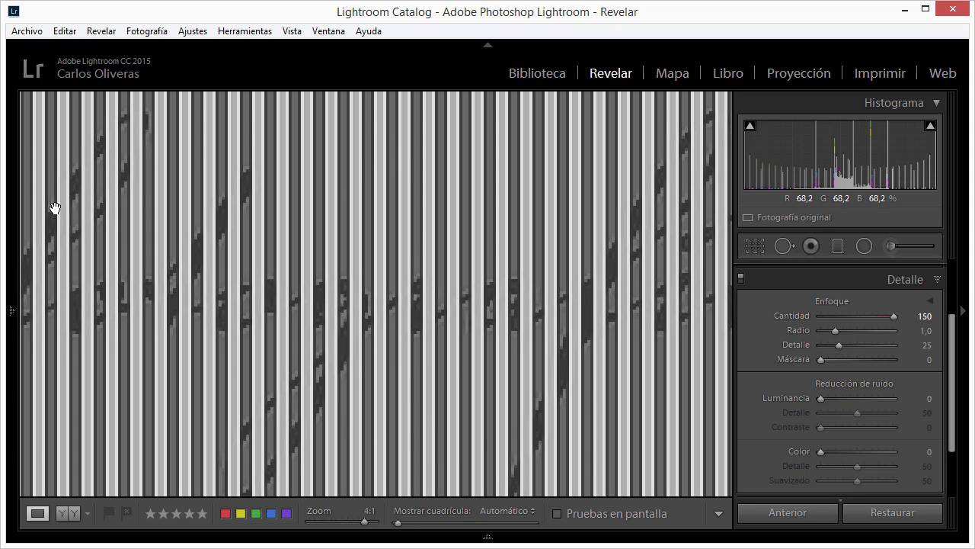
left_click_drag(308, 339, 361, 334)
mouse_move(643, 321)
left_mouse_down()
mouse_move(483, 326)
mouse_move(636, 326)
left_mouse_up()
left_click_drag(497, 304, 481, 311)
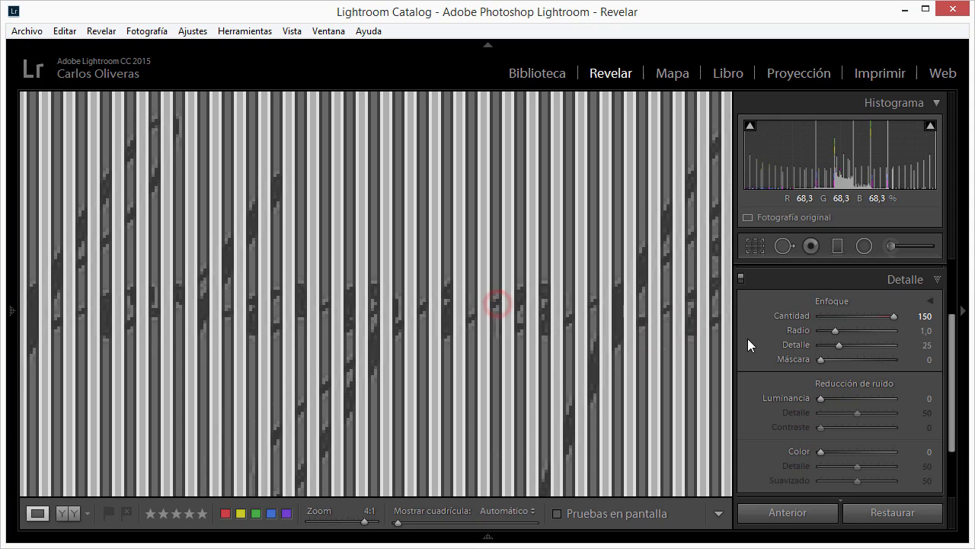
left_click_drag(837, 331, 869, 332)
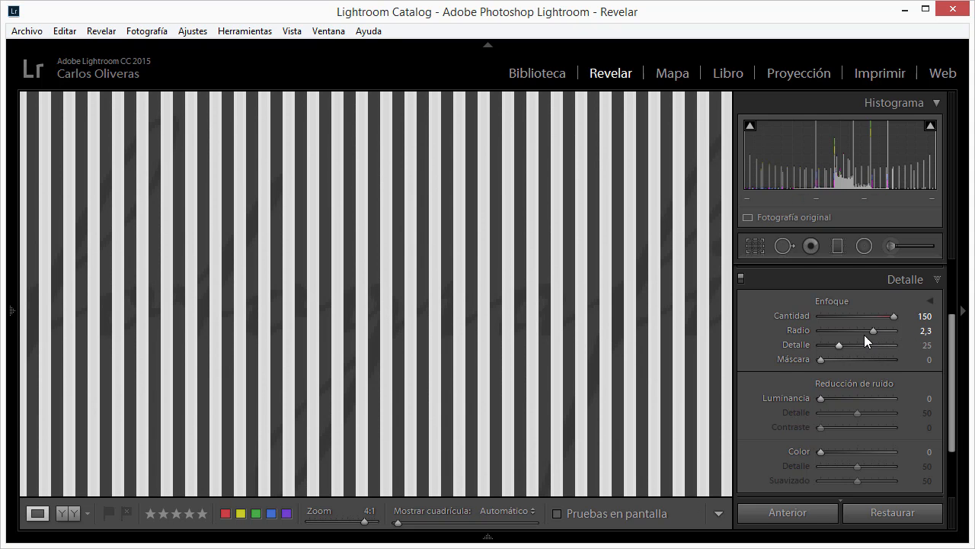
mouse_move(870, 331)
left_mouse_down()
mouse_move(847, 333)
mouse_move(864, 335)
left_mouse_up()
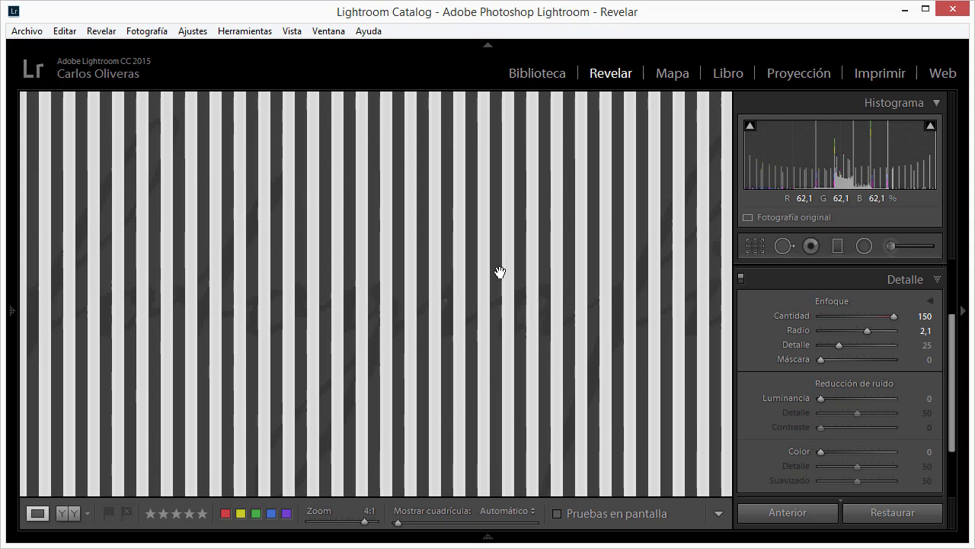
double_click(864, 333)
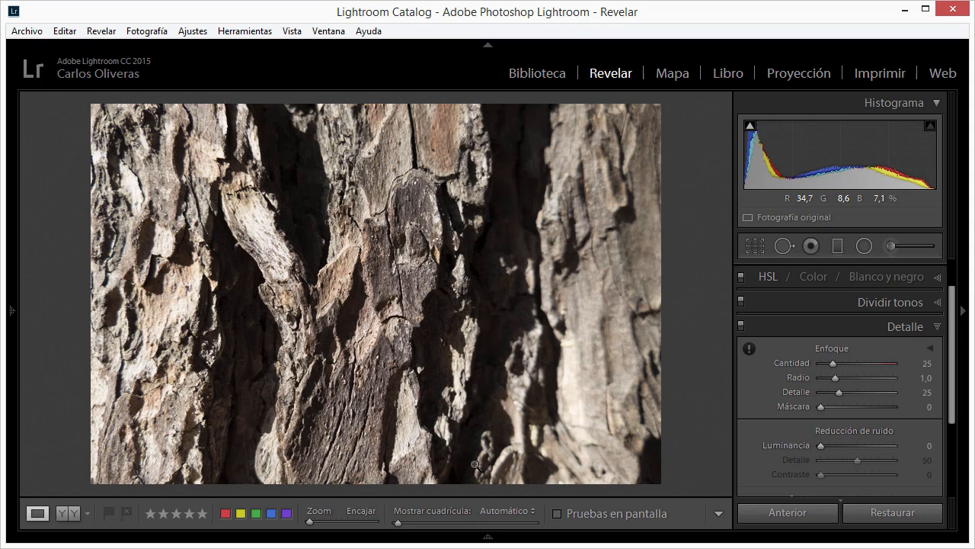
- Magnify the cracks in the tree bark photo to 4:1 and compare them with the Detalle adjustments off and on
left_click(363, 351)
left_click_drag(282, 324, 499, 156)
mouse_move(548, 330)
left_mouse_down()
mouse_move(529, 144)
mouse_move(611, 326)
left_mouse_up()
left_click_drag(454, 248, 490, 444)
mouse_move(518, 341)
left_mouse_down()
mouse_move(533, 284)
mouse_move(488, 276)
left_mouse_up()
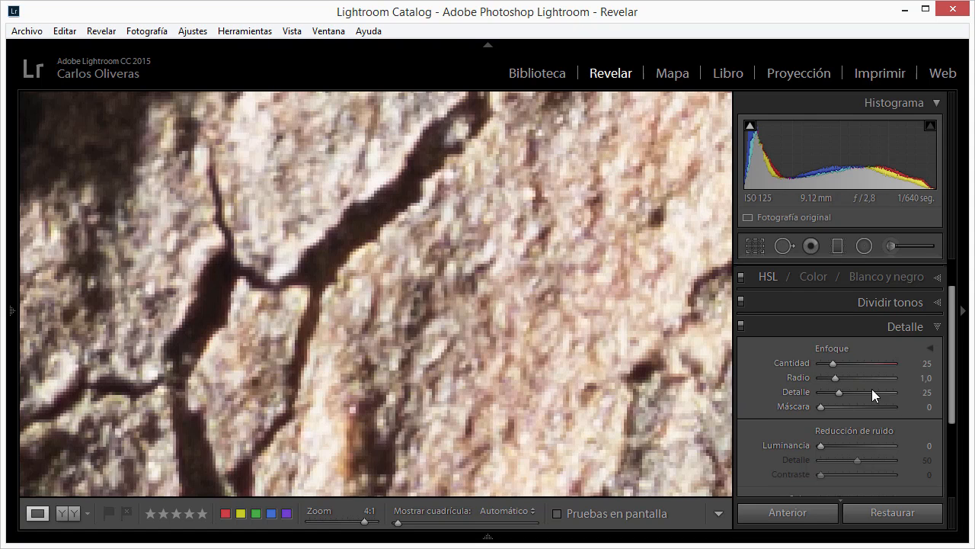
left_click(740, 326)
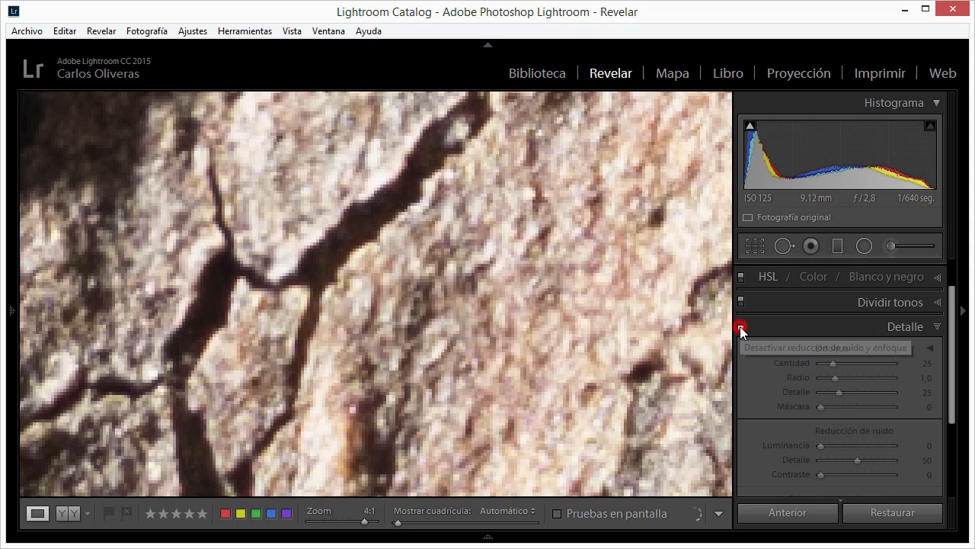
left_click(741, 326)
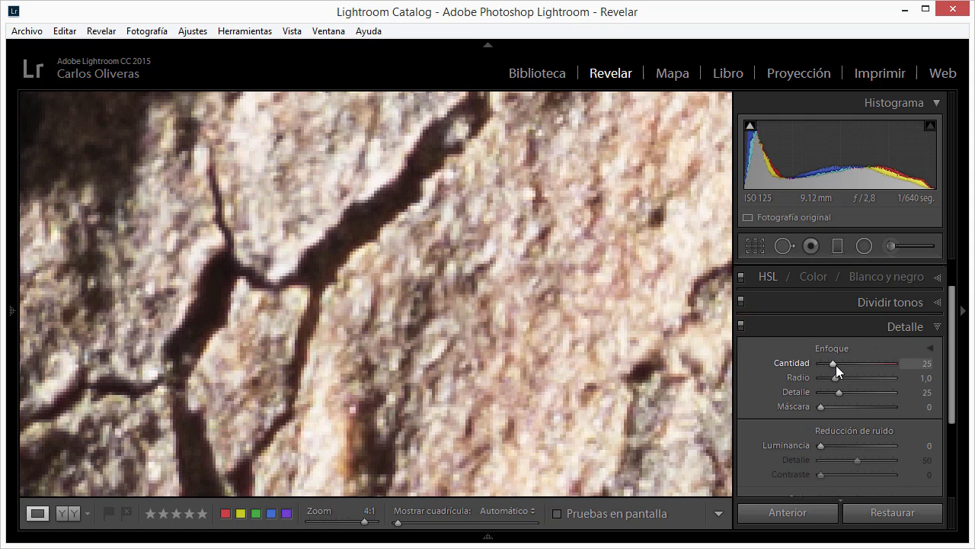
- Set the bark photo's sharpening Cantidad to 150 and Radio to 3,0, and compare the result with the Detalle adjustments off and on
left_click_drag(835, 365, 914, 394)
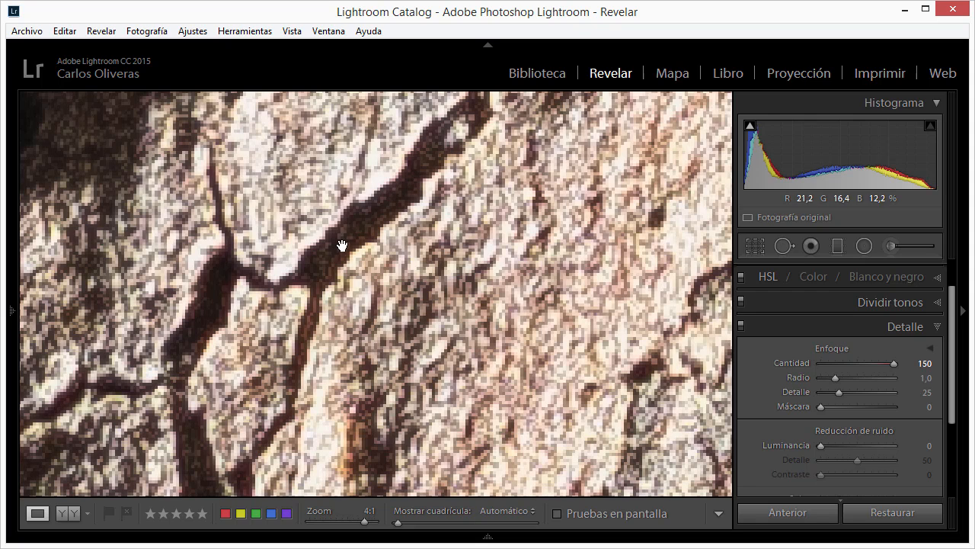
left_click_drag(834, 378, 920, 388)
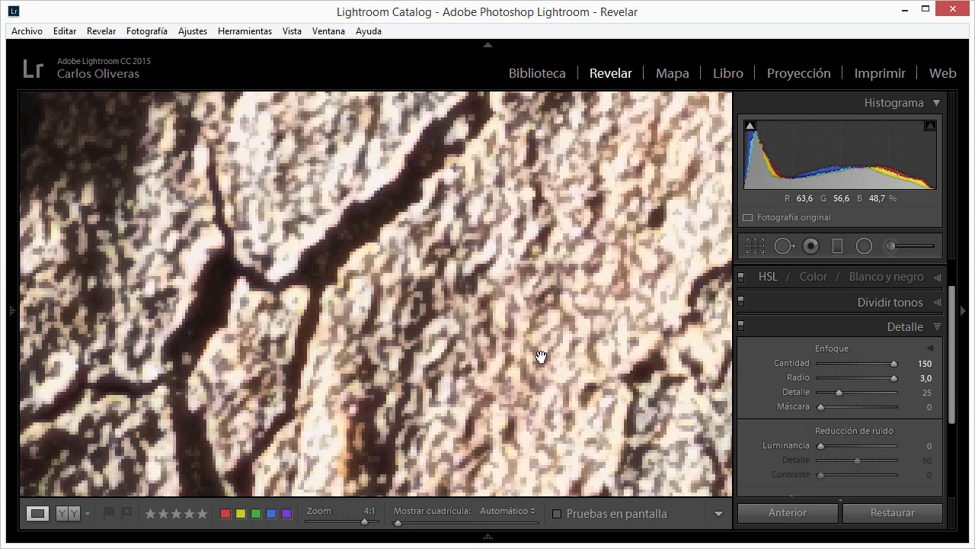
left_click(740, 326)
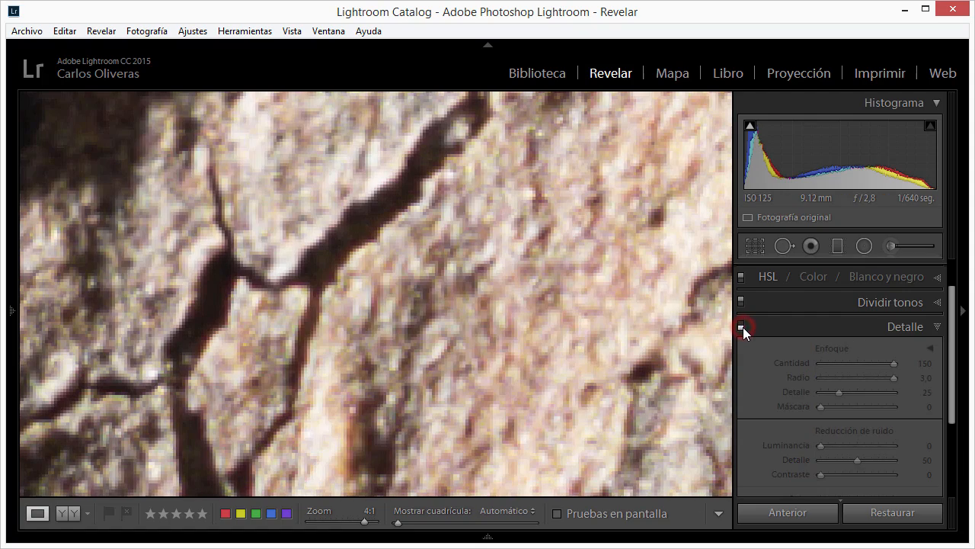
left_click(741, 326)
left_click(741, 327)
left_click(741, 326)
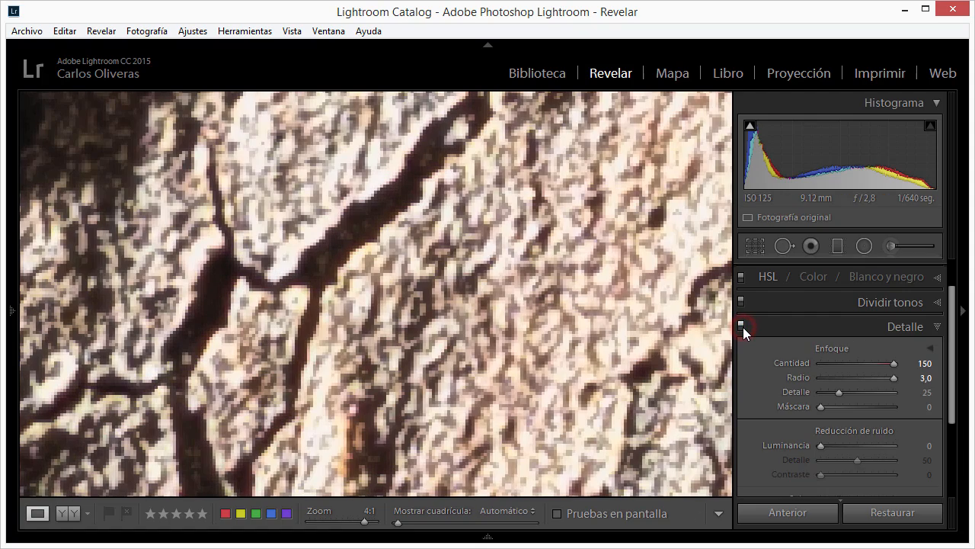
left_click(740, 324)
left_click(741, 325)
left_click(740, 326)
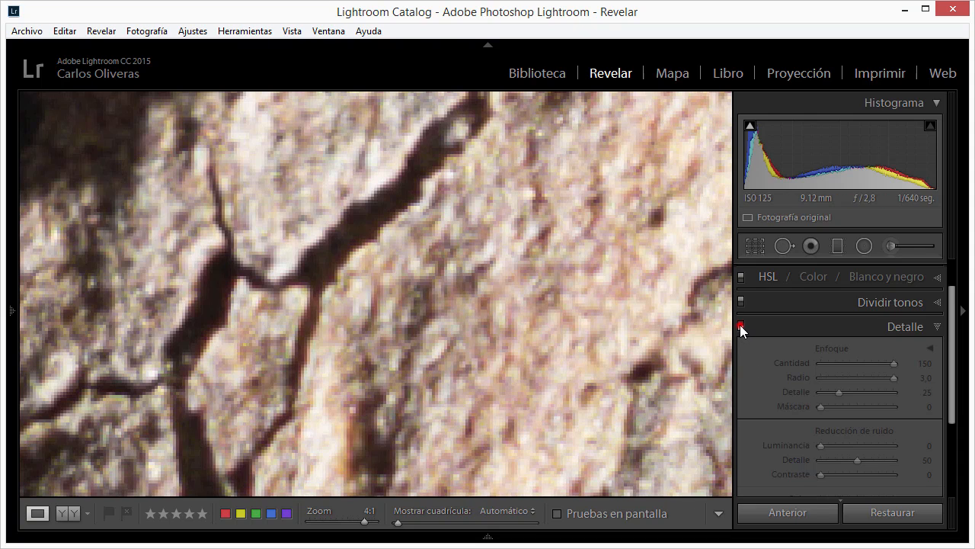
left_click(740, 325)
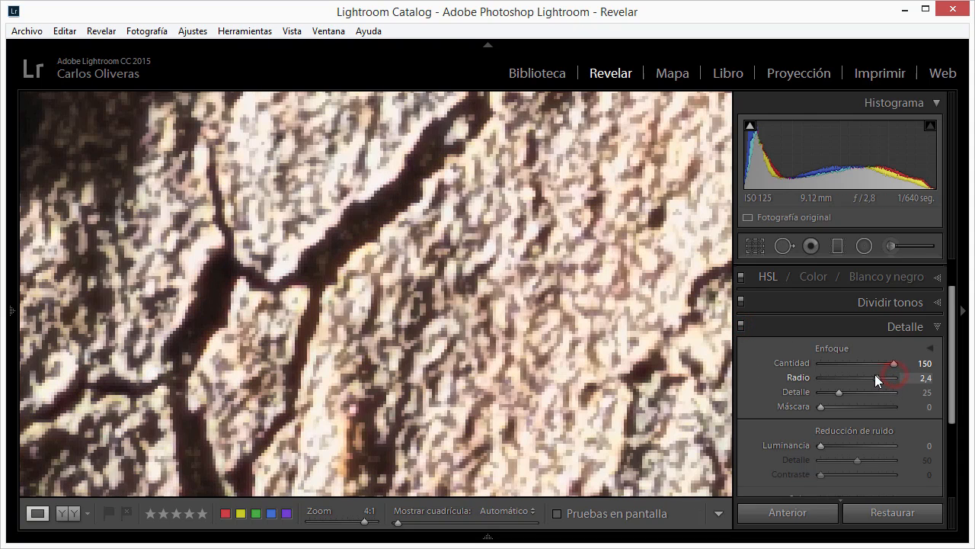
- Lower the sharpening Radio to 0,5 and compare the bark with the Detalle adjustments off and on
left_click_drag(876, 375, 813, 376)
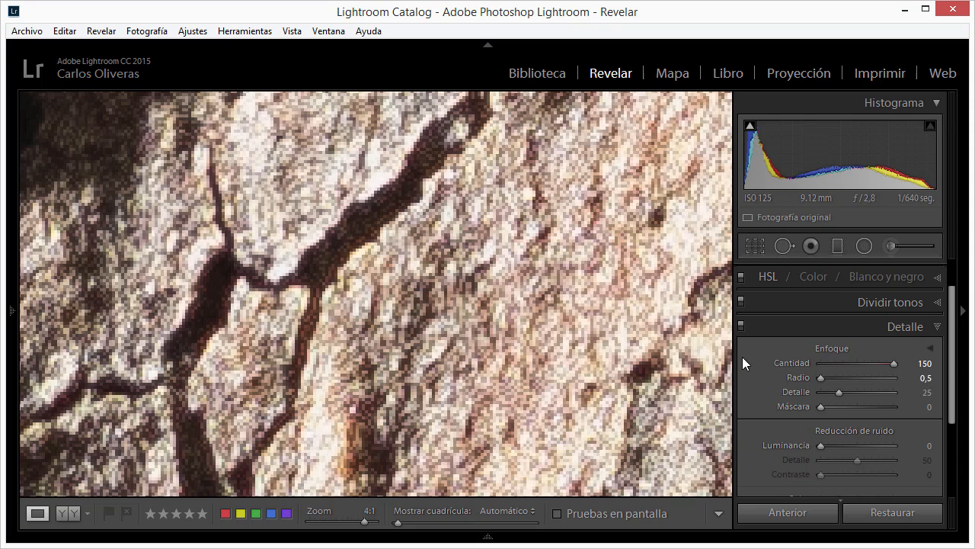
left_click(741, 325)
left_click(741, 325)
- Raise the sharpening Radio to 1,3 and 2,0 to compare the bark texture, and set it to 0,8
left_click_drag(821, 378, 844, 384)
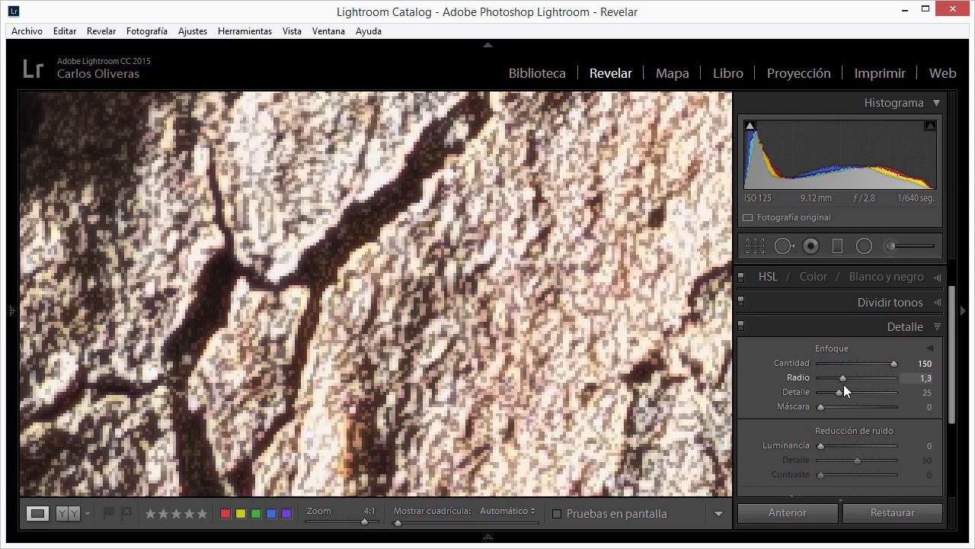
left_click_drag(843, 384, 864, 384)
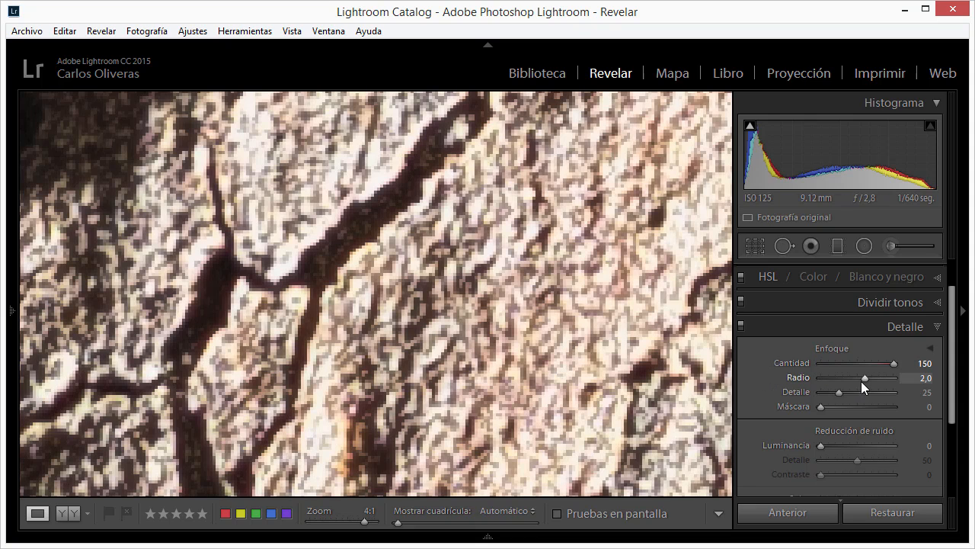
left_click_drag(862, 379, 829, 379)
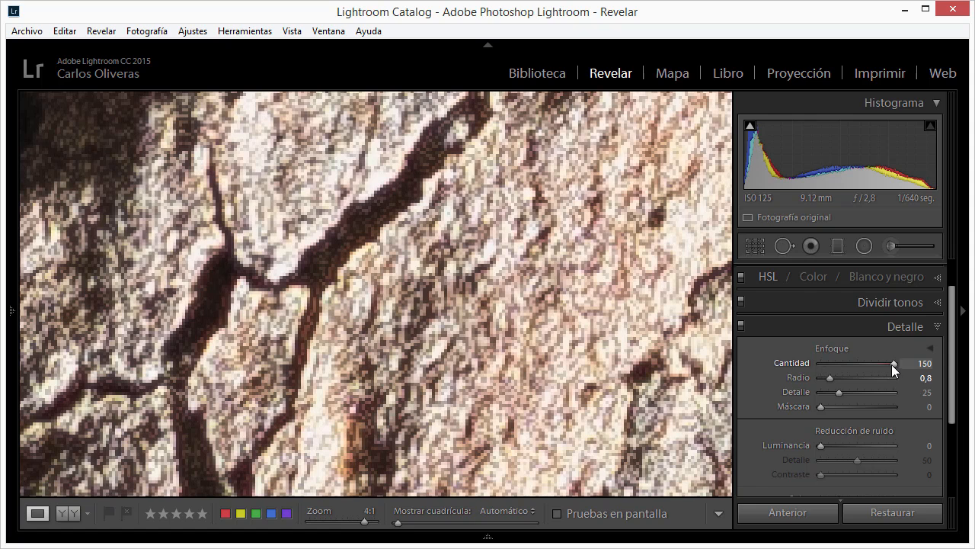
- Use the grayscale sharpening preview with Cantidad at 150 to compare Radio at 0,5 and 3,0, leaving Radio at 3,0
left_click_drag(893, 364, 921, 368)
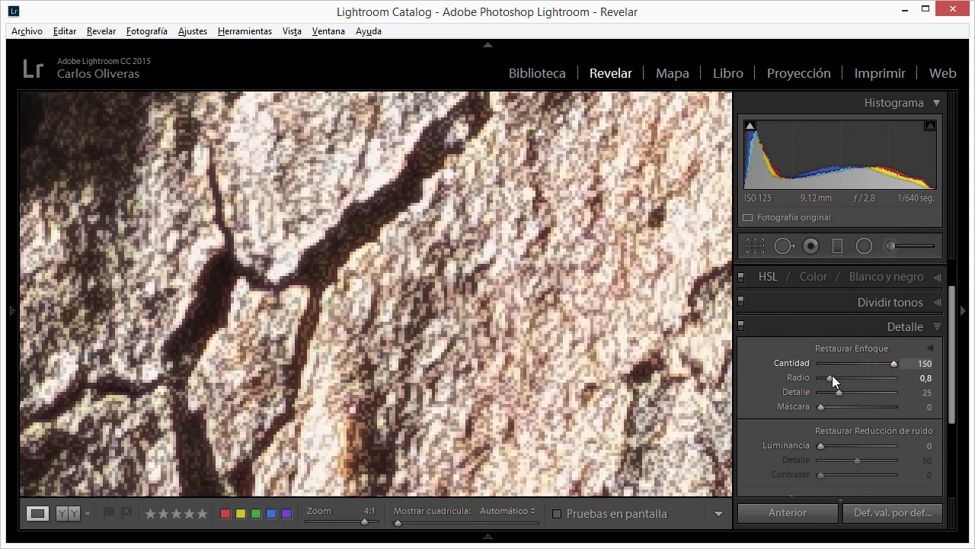
key("alt")
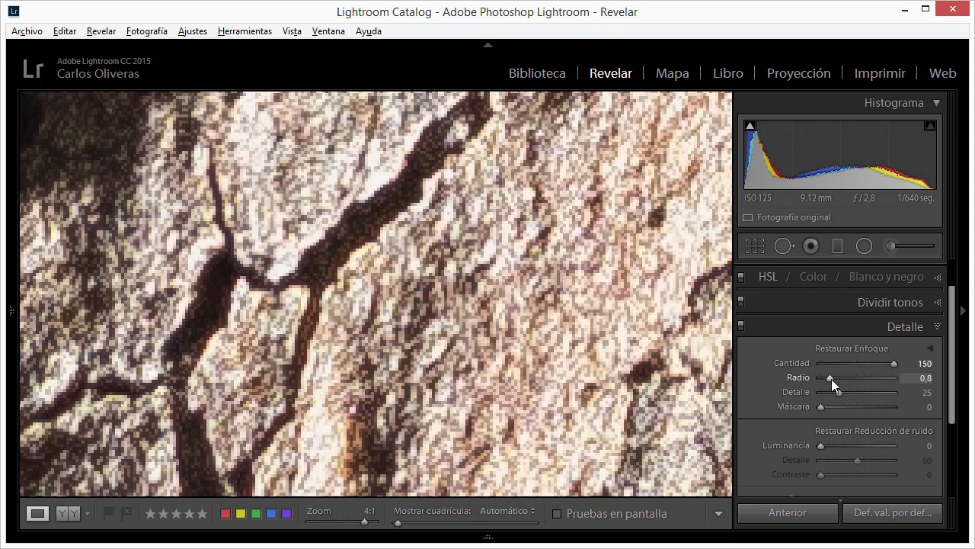
left_click_drag(830, 378, 788, 383)
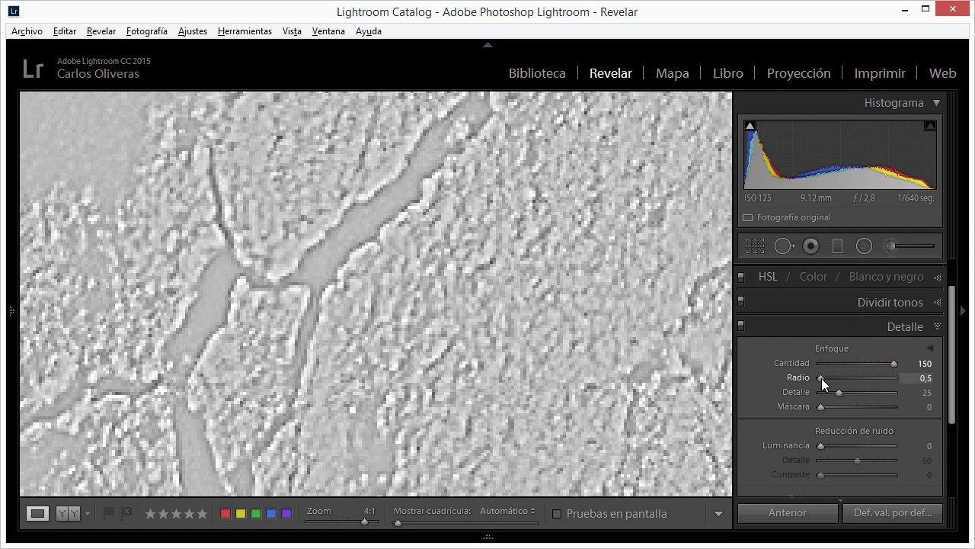
left_click_drag(822, 378, 807, 381)
left_click_drag(815, 381, 964, 383)
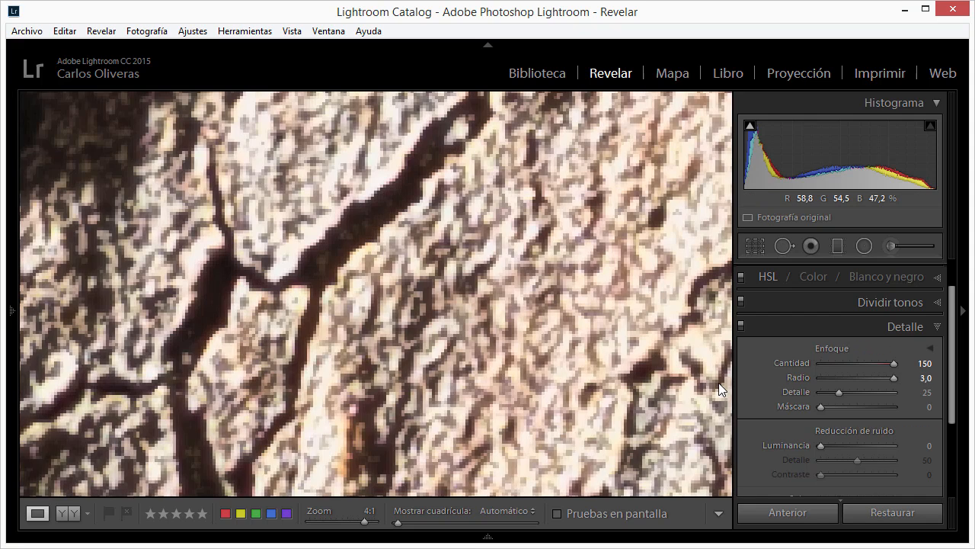
- View the bark photo at 1:1 and compare the sharpening Radio at 0,5 and 3,0
left_click_drag(721, 390, 692, 417)
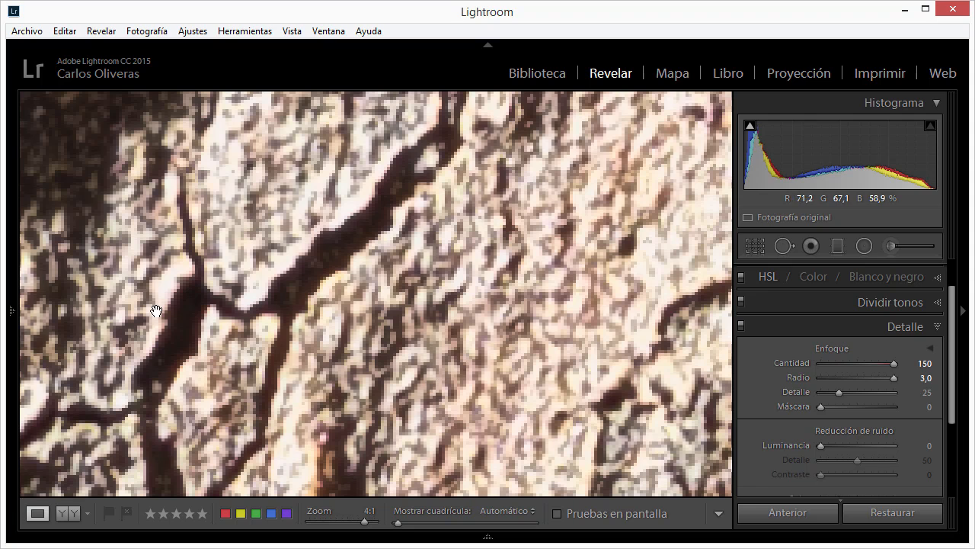
mouse_move(17, 304)
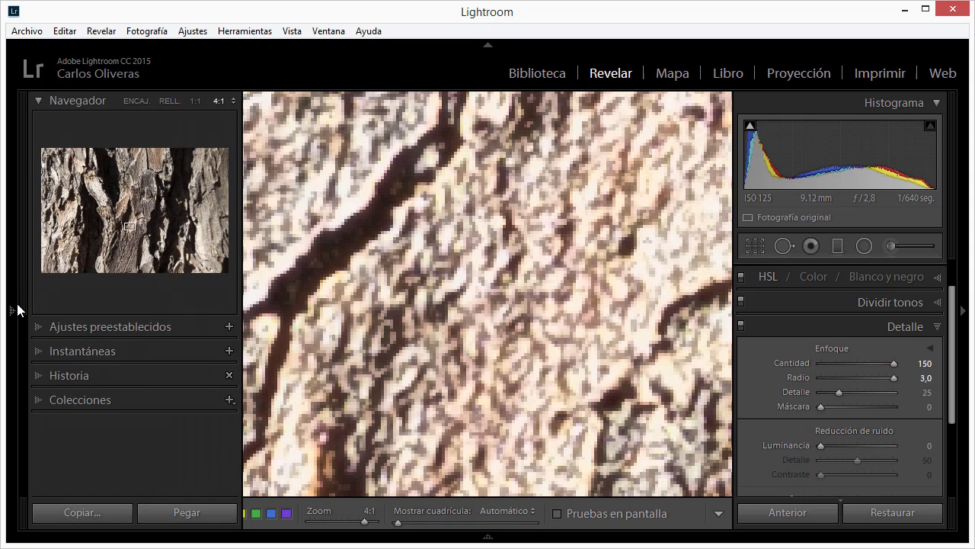
left_click(195, 100)
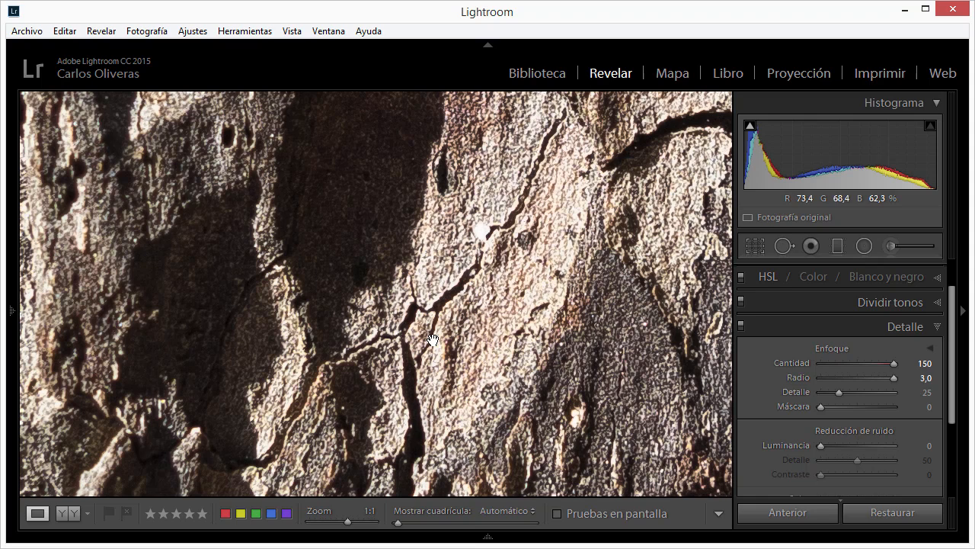
left_click_drag(894, 379, 793, 378)
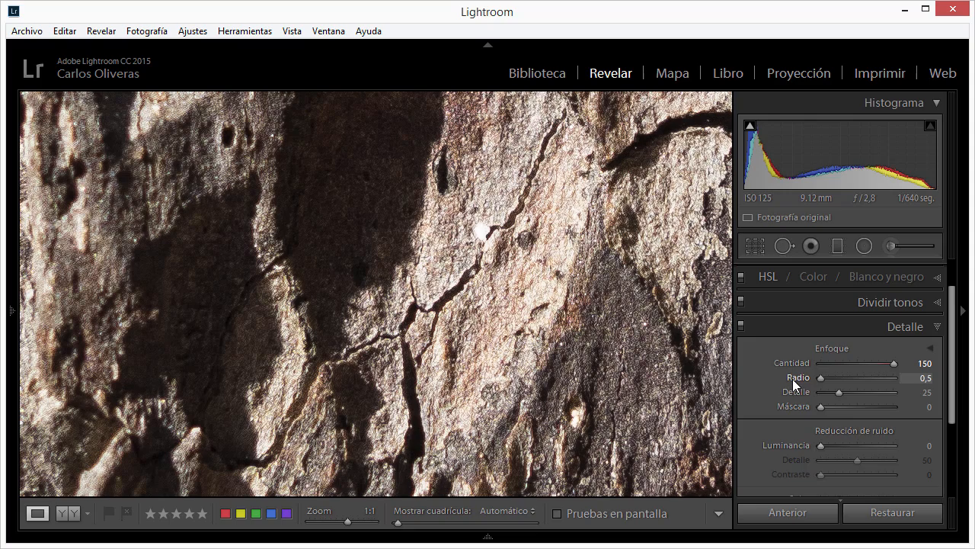
left_click_drag(884, 376, 909, 375)
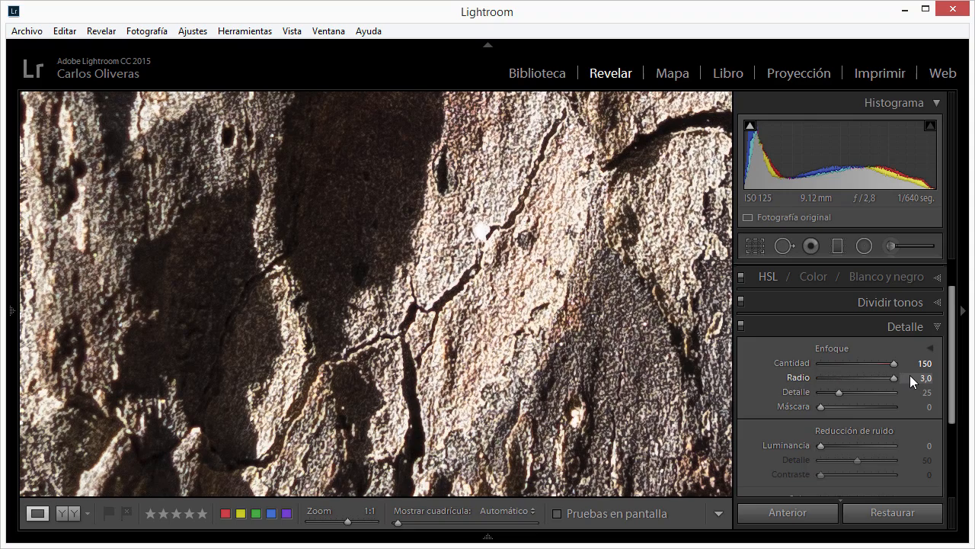
- Set the bark photo's sharpening Radio to 0,7 and Cantidad to 61, and view the whole photo
left_click_drag(842, 373, 826, 377)
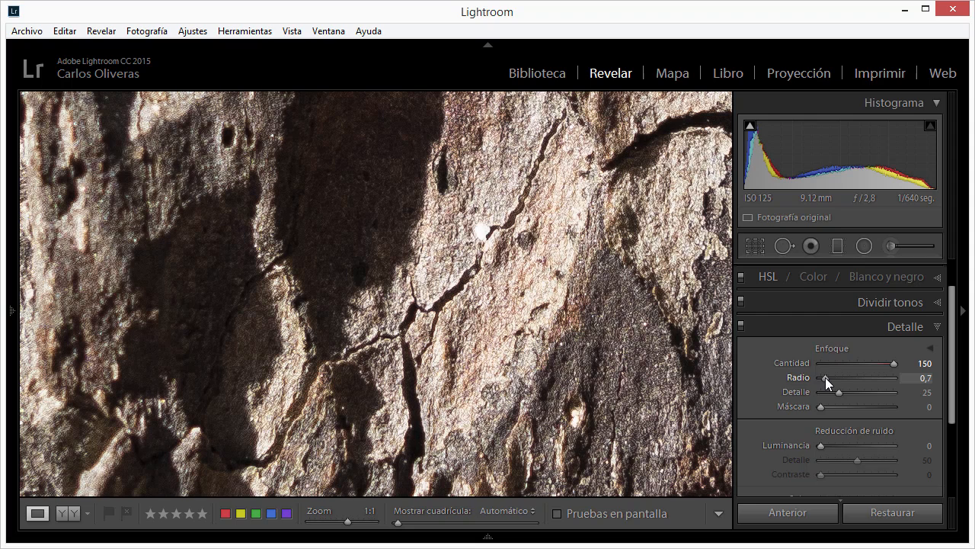
left_click_drag(892, 361, 849, 370)
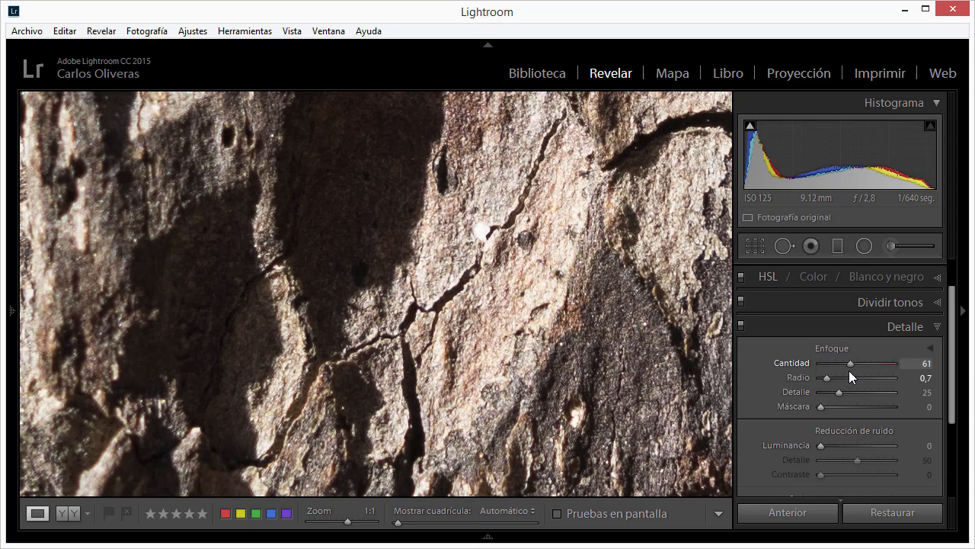
left_click(402, 312)
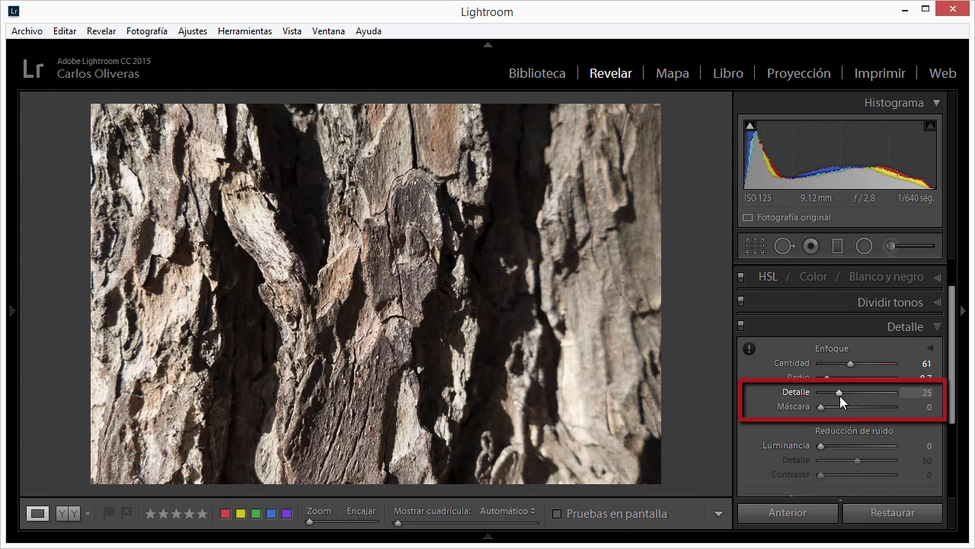
- Open the photo of bare trees against the dark blue sky, zoom in on the branches, and set sharpening Detalle to 1 and Cantidad to 150
mouse_move(531, 538)
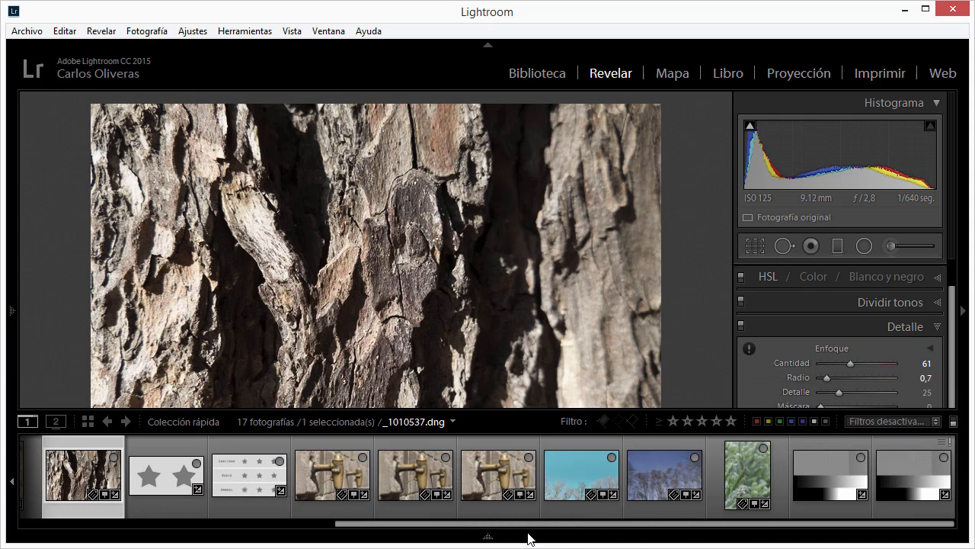
left_click(663, 476)
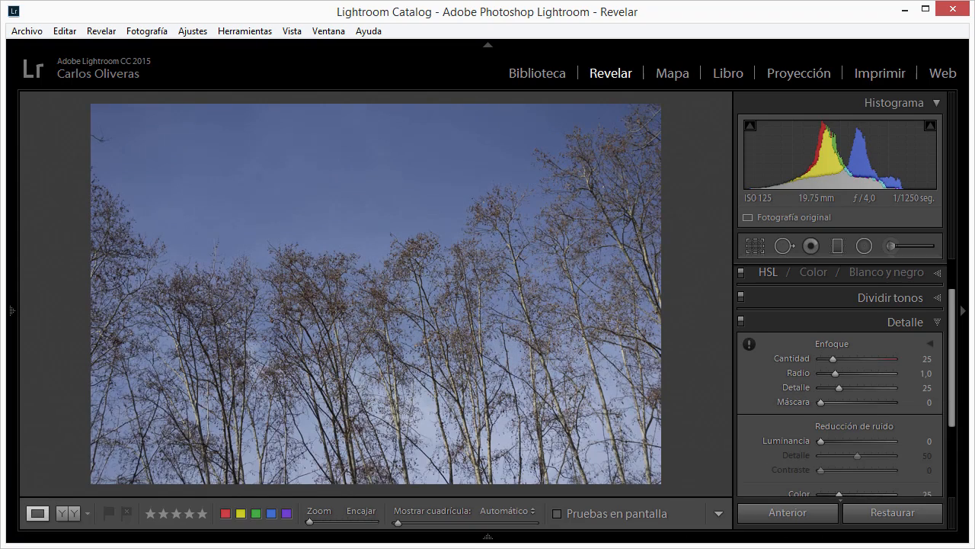
left_click(378, 344)
left_click_drag(500, 366, 427, 305)
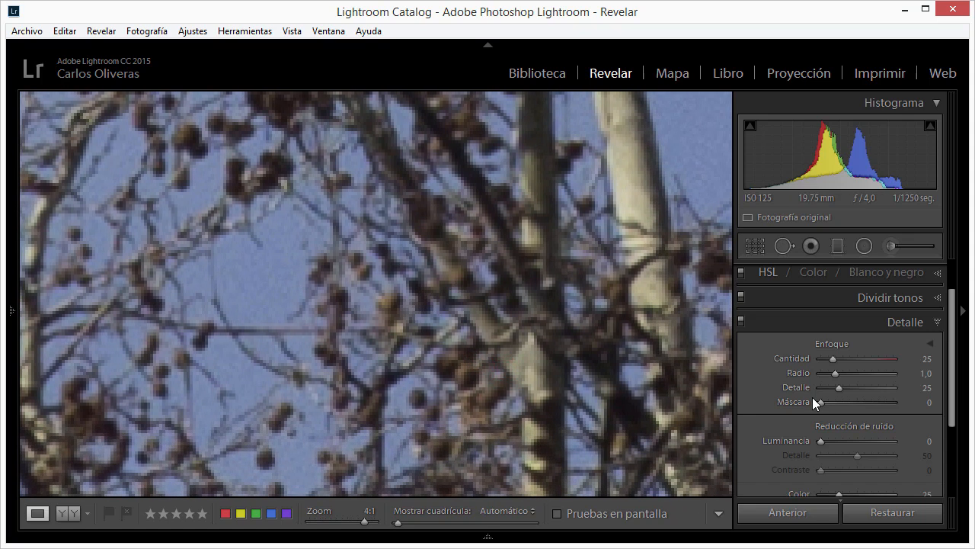
left_click_drag(836, 385, 816, 388)
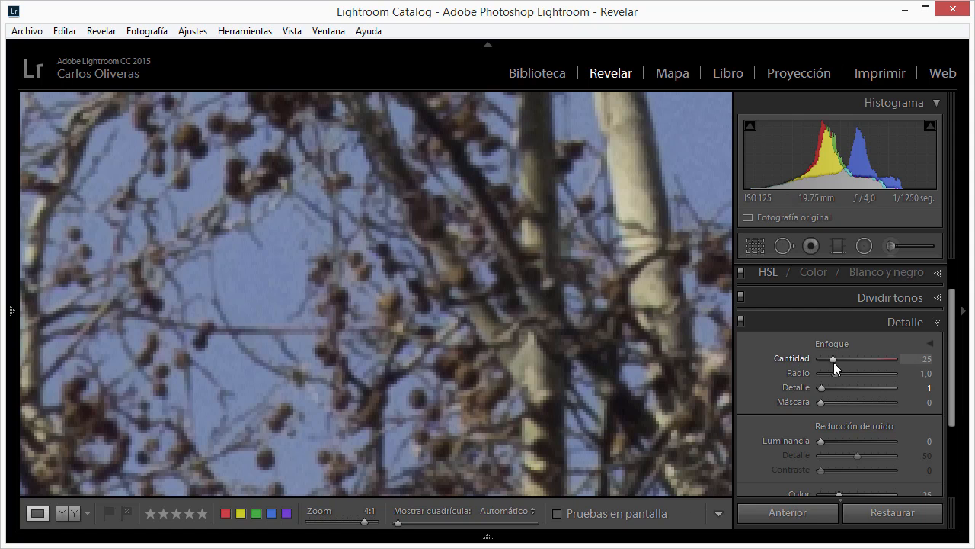
left_click_drag(833, 359, 900, 370)
key("alt")
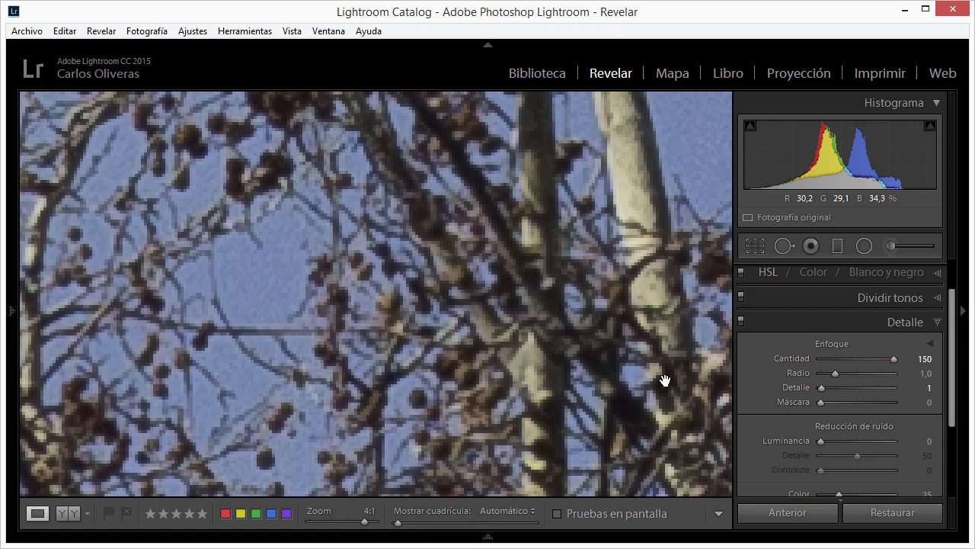
- Compare Radio at 3,0 and 0,8 on the branches with the grayscale sharpening preview, leaving Radio at 3,0
left_click_drag(835, 375, 929, 389)
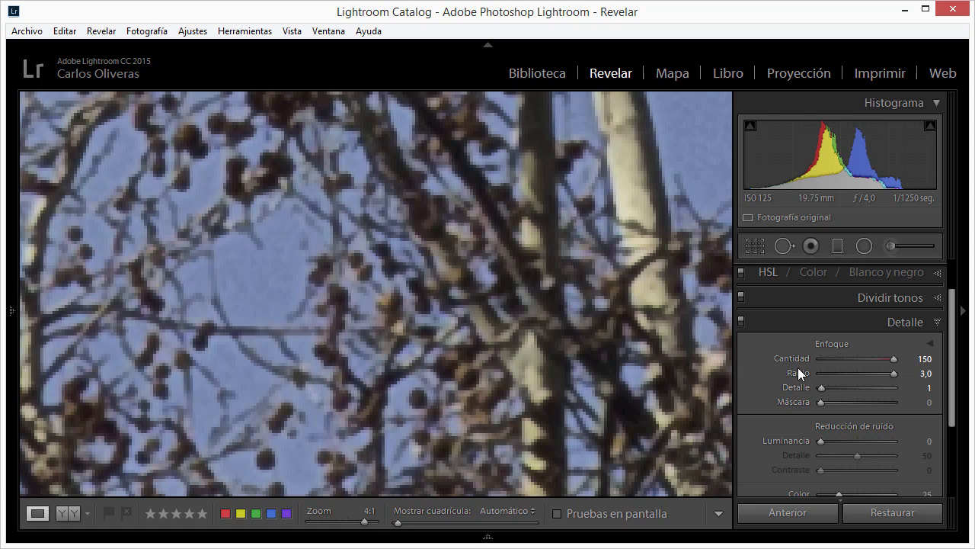
left_click_drag(895, 374, 829, 376)
key("alt")
key("alt")
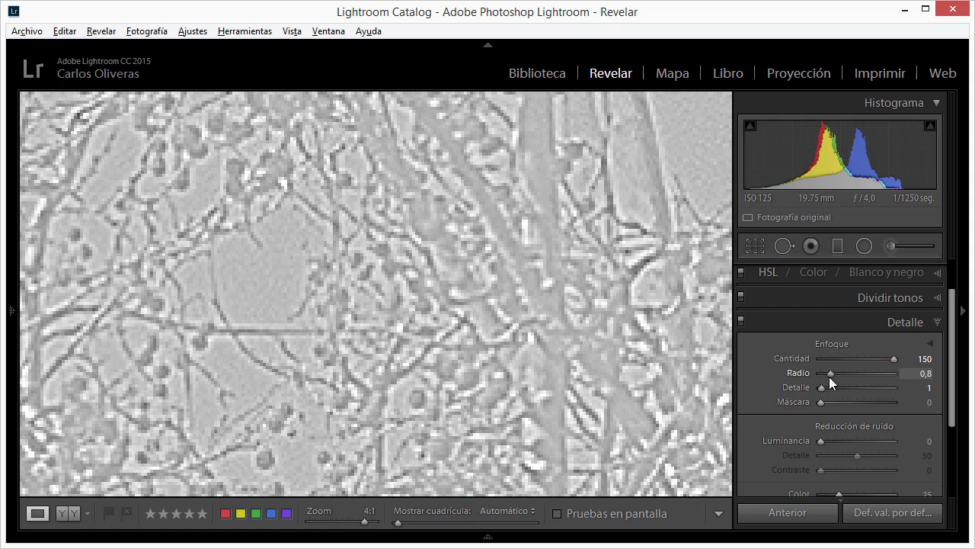
left_click_drag(831, 378, 918, 369)
- Compare the branches and trunks with the Detalle adjustments off and on
left_click(741, 320)
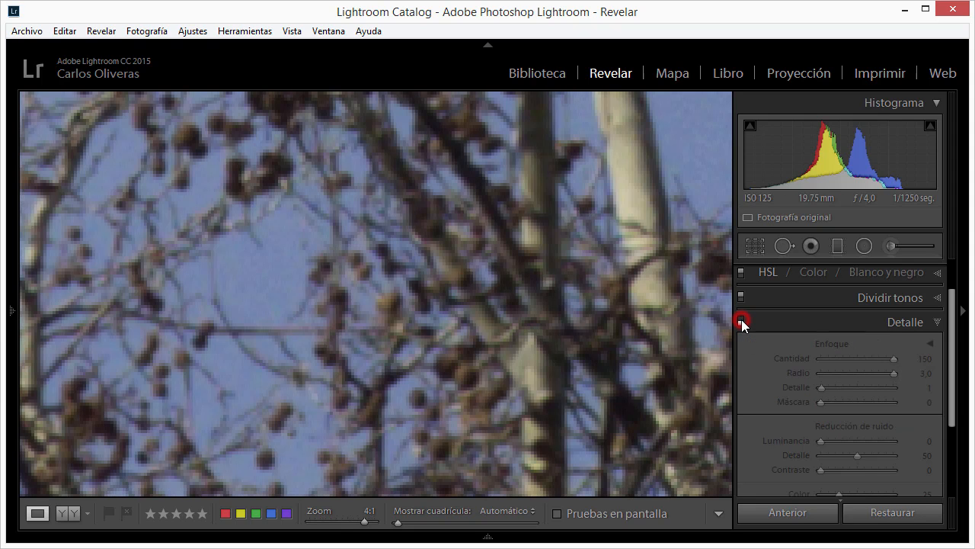
left_click(741, 320)
left_click(741, 320)
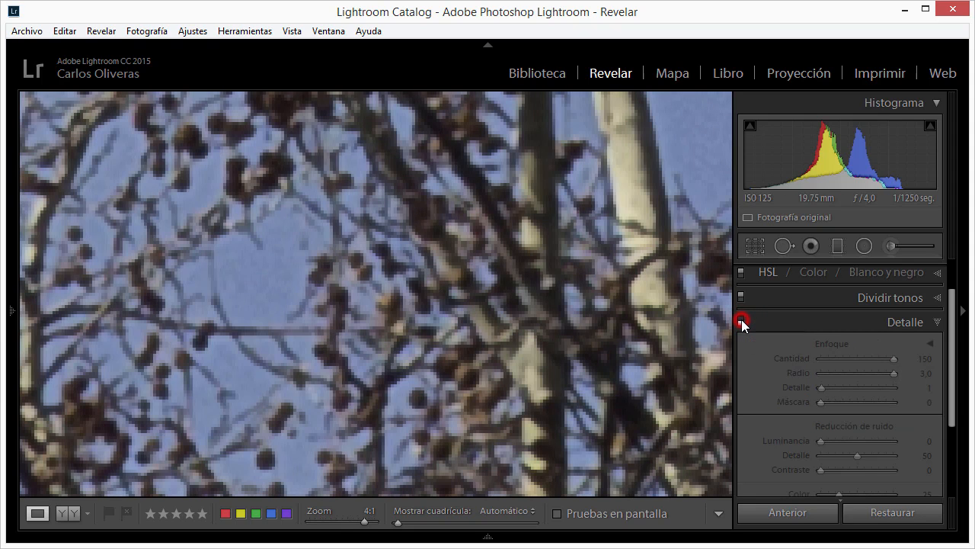
left_click(741, 320)
left_click(741, 320)
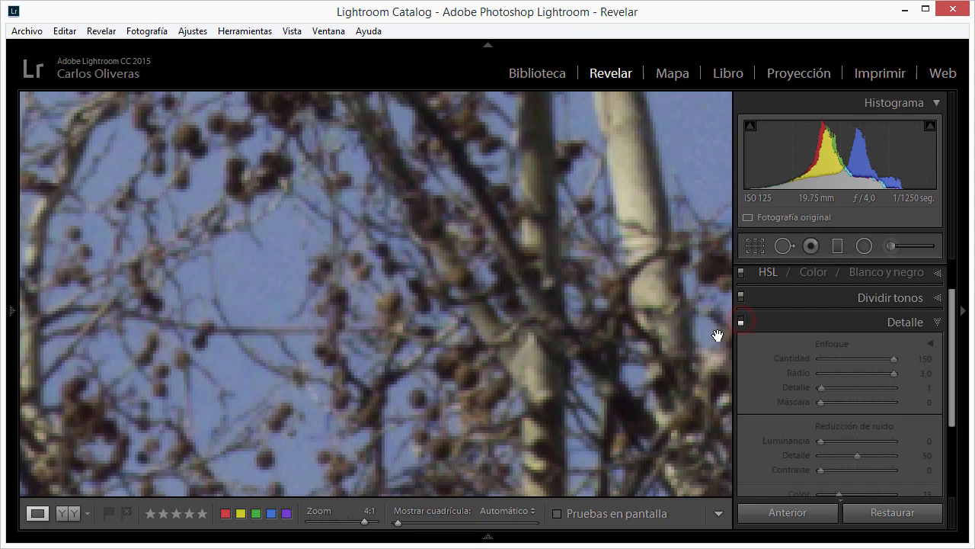
left_click_drag(605, 425, 391, 193)
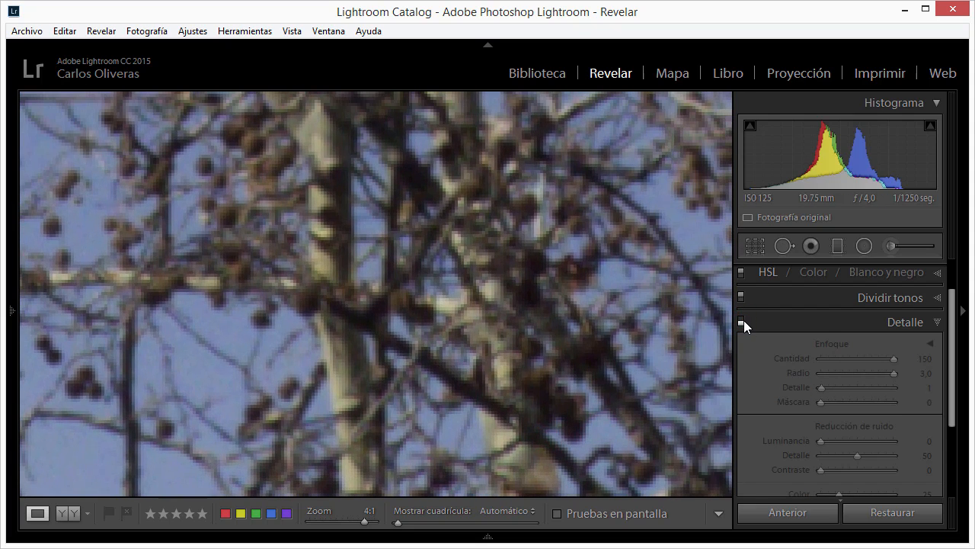
left_click(742, 320)
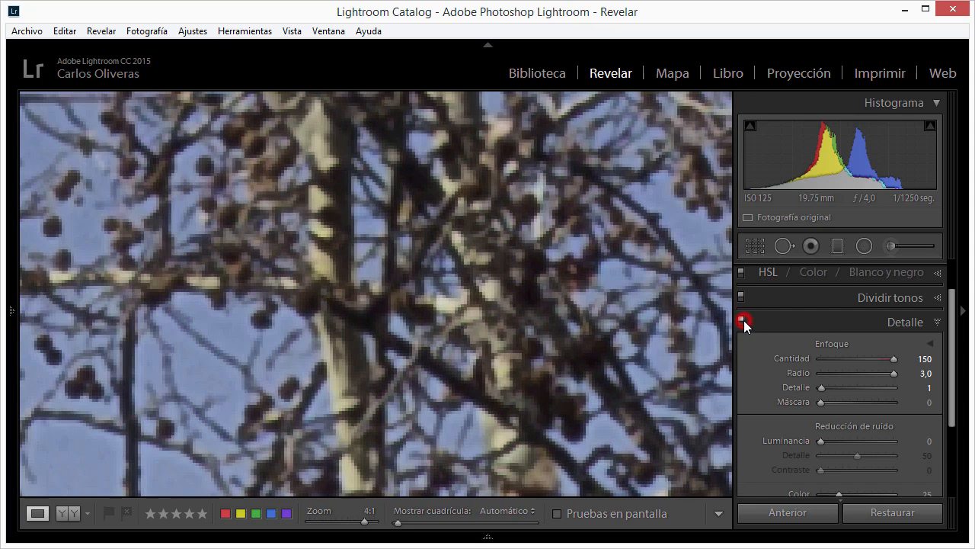
- Compare the tree photo with Radio at 0,5, restore Radio to 1,0, and reduce Cantidad to 64
left_click(894, 374)
left_click_drag(894, 373, 783, 379)
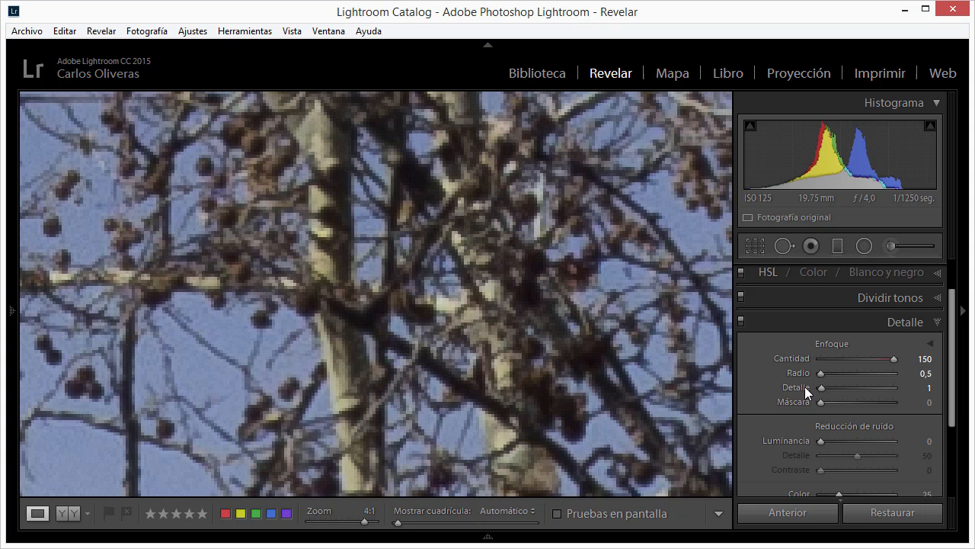
left_click_drag(823, 377, 837, 376)
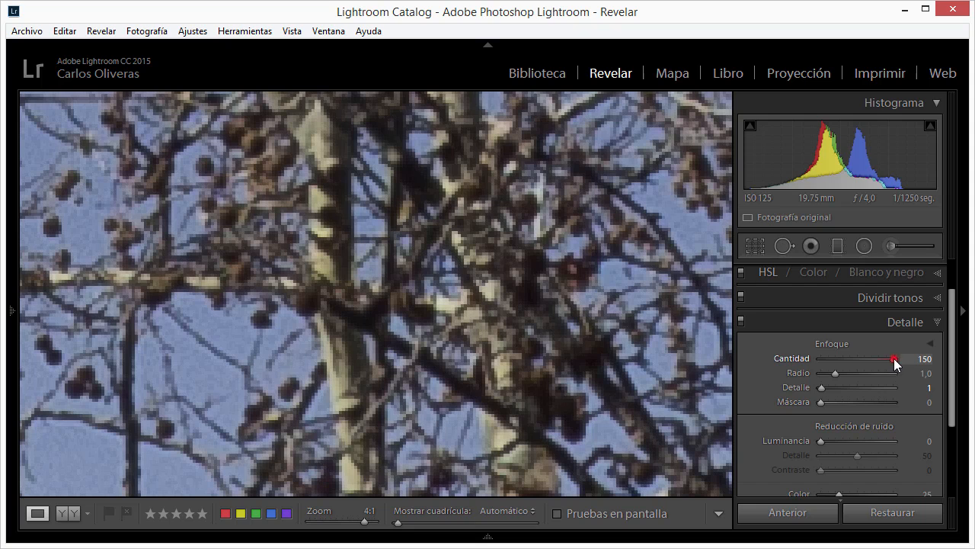
left_click_drag(893, 358, 852, 358)
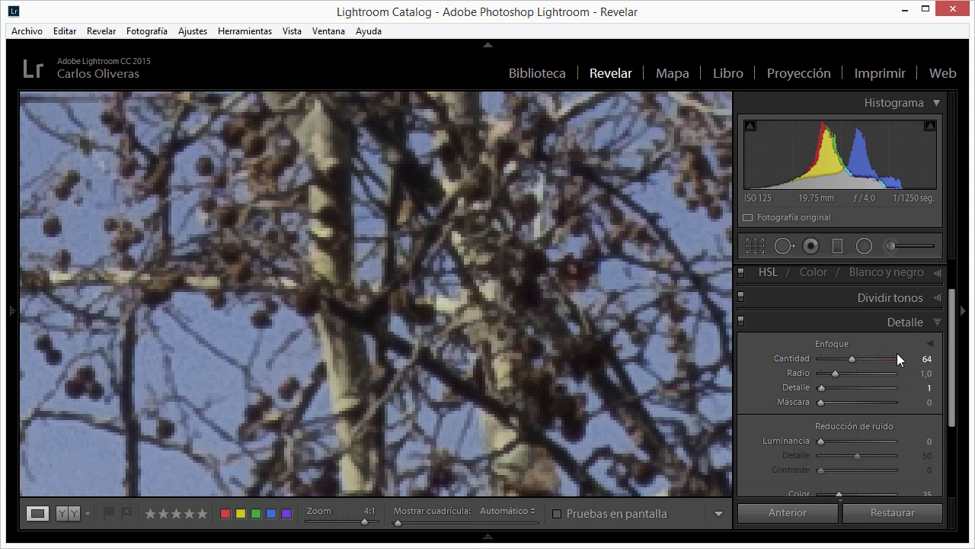
left_click(472, 322)
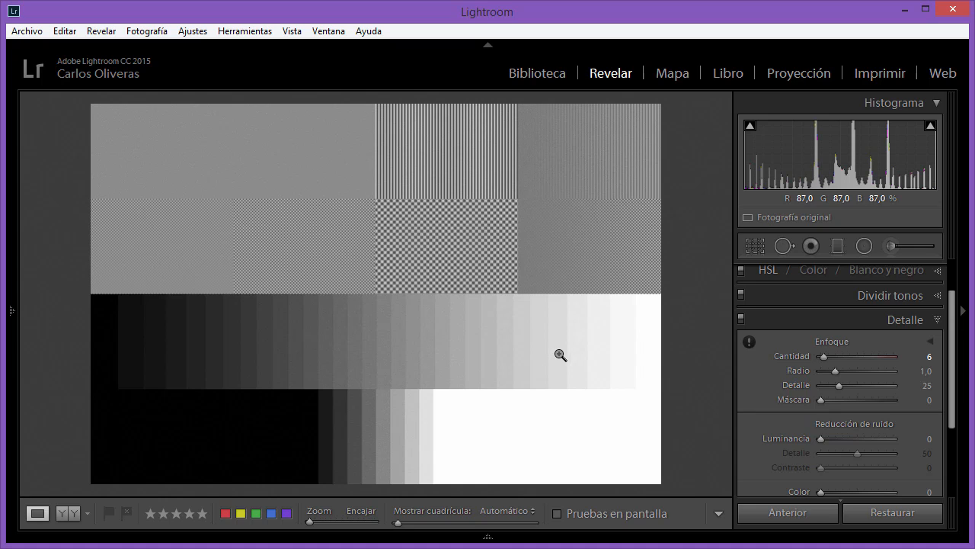
- Examine the sharpening mask preview of the grayscale test chart with Máscara at 0
mouse_move(821, 400)
left_mouse_down()
mouse_move(873, 400)
mouse_move(816, 406)
left_mouse_up()
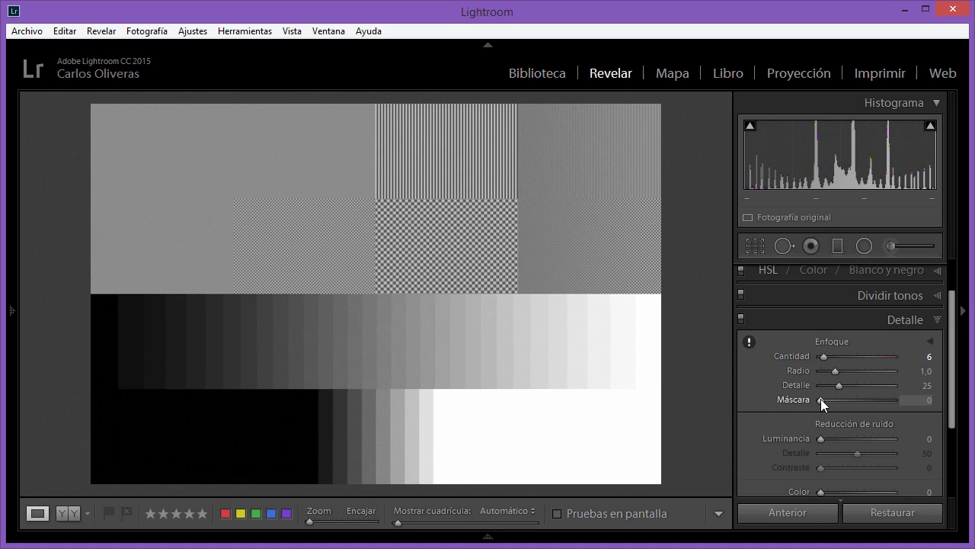
key("alt")
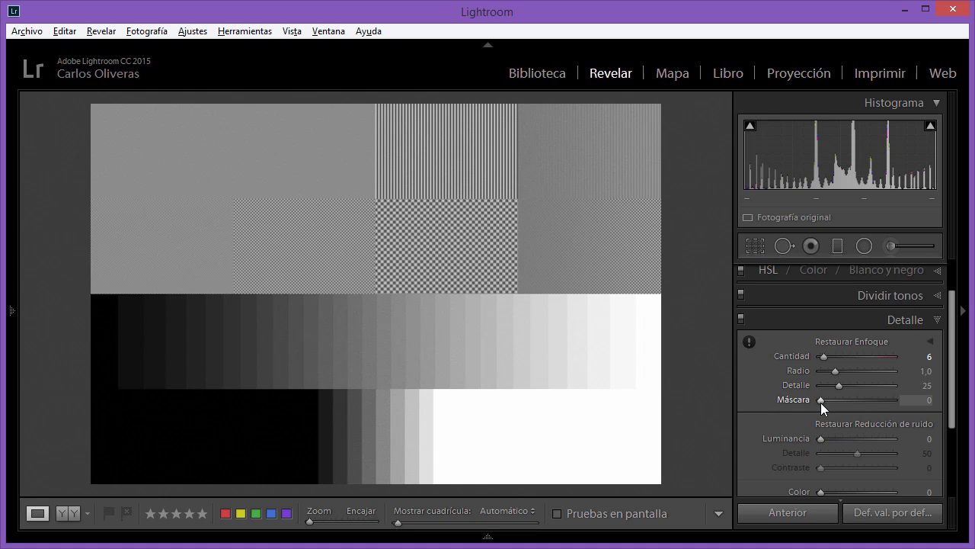
mouse_move(821, 402)
left_mouse_down()
mouse_move(861, 402)
mouse_move(817, 398)
left_mouse_up()
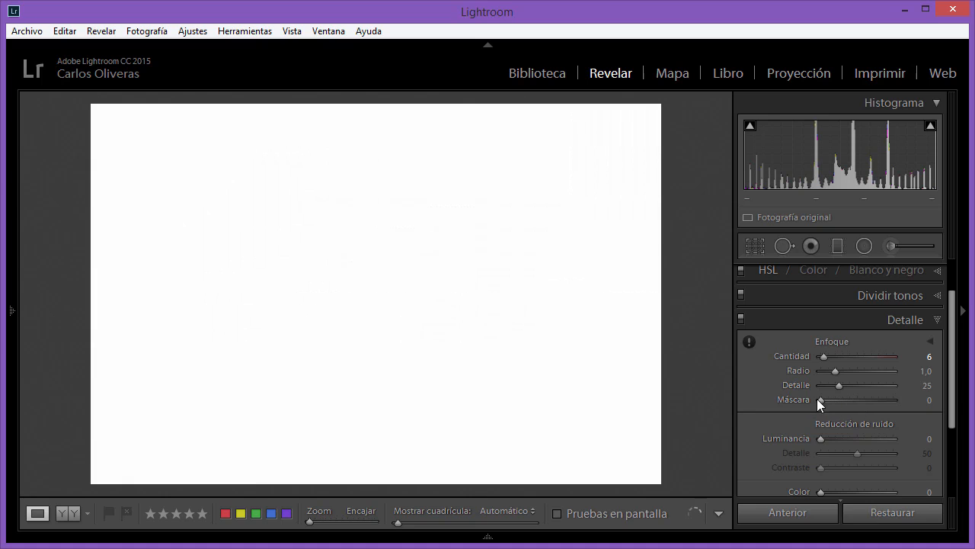
key("alt")
left_click(820, 399)
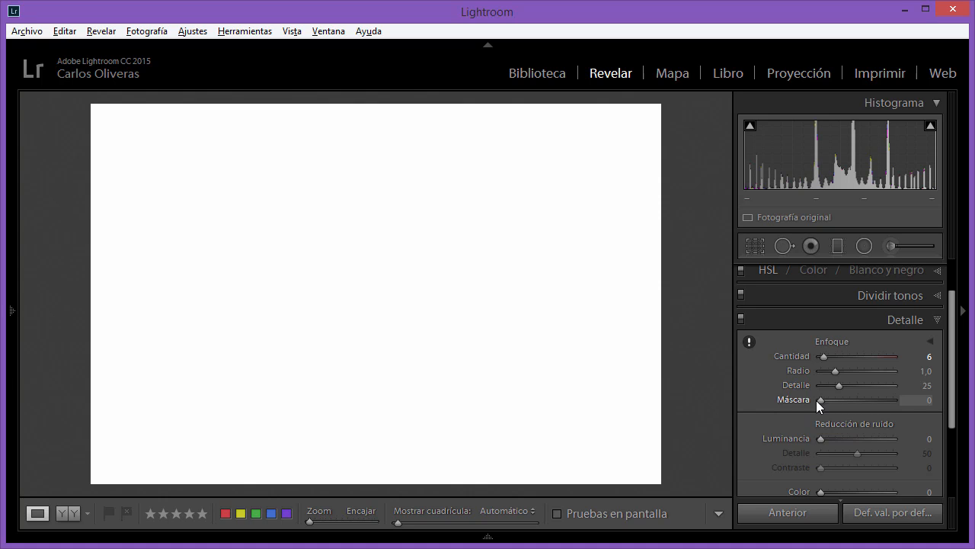
- Raise the test chart's Máscara to 27 and examine the masked areas in the black-and-white preview
left_click_drag(820, 400, 840, 401)
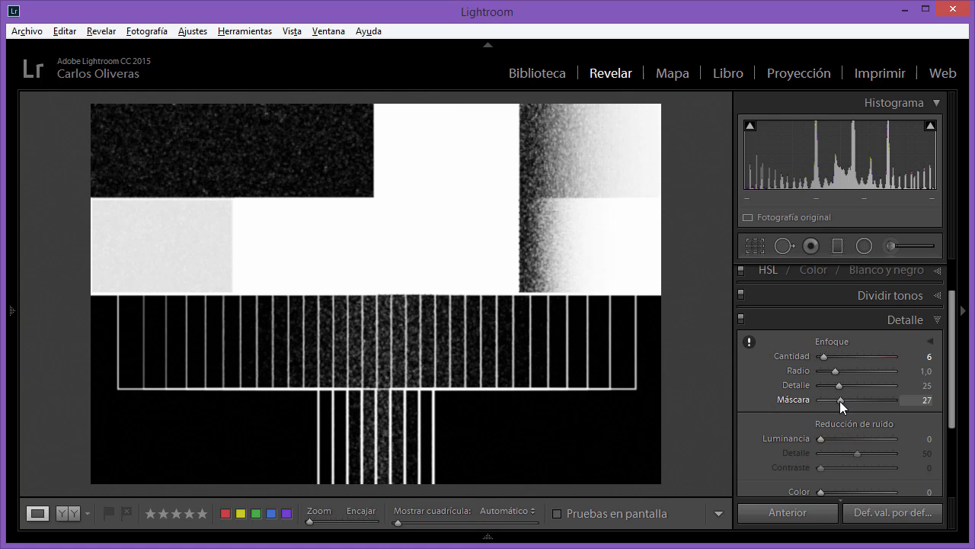
left_click_drag(839, 401, 839, 400)
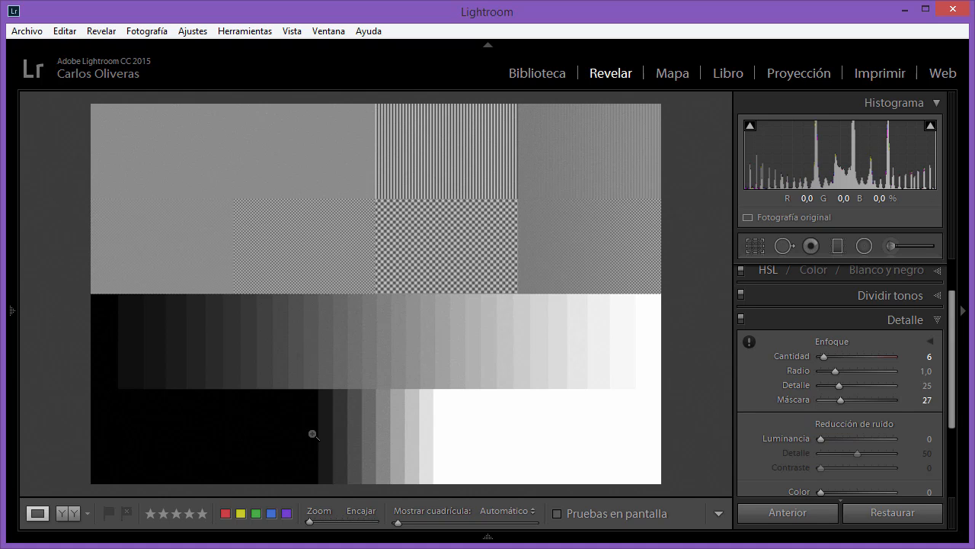
left_click(841, 401, "alt")
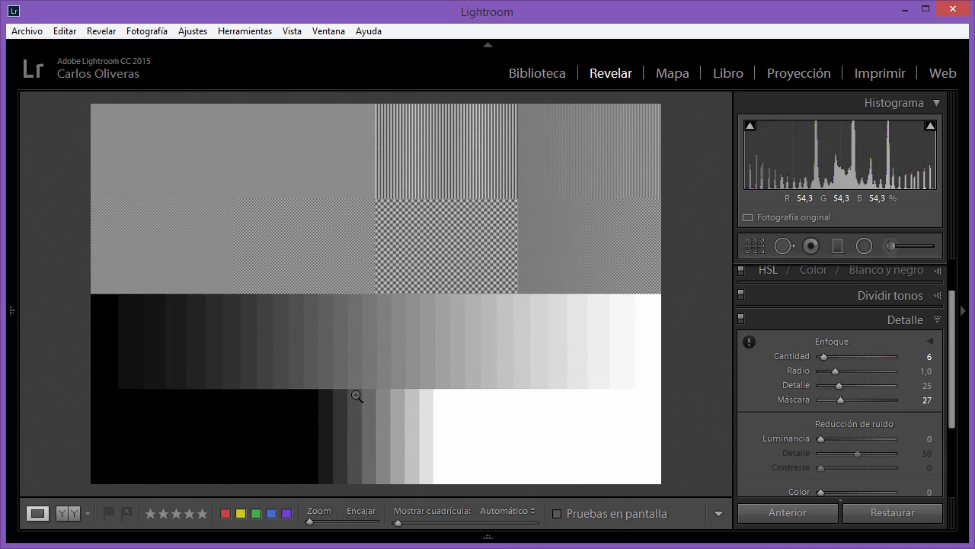
- Inspect the chart's grey steps at 1:1, and raise Máscara to 54 with the mask preview shown
left_click(375, 356)
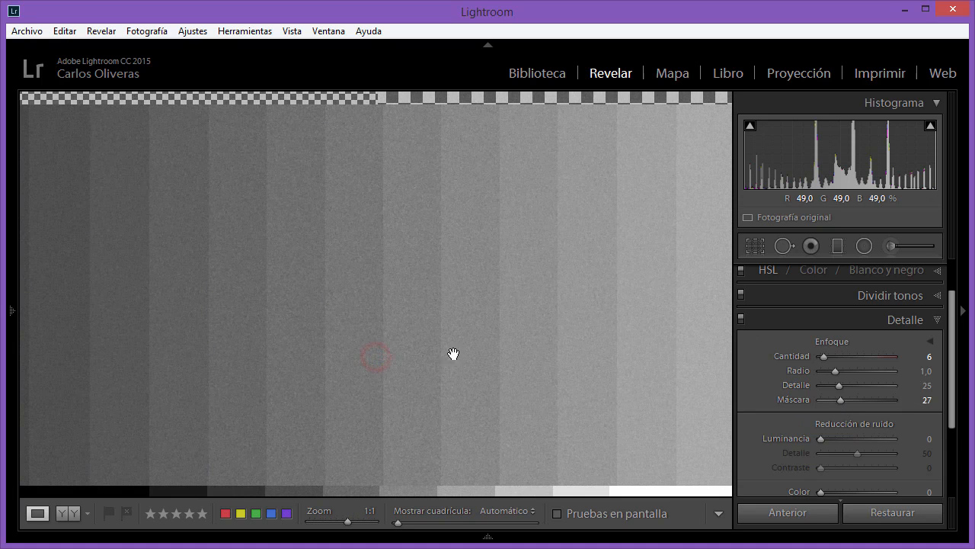
left_click(384, 329)
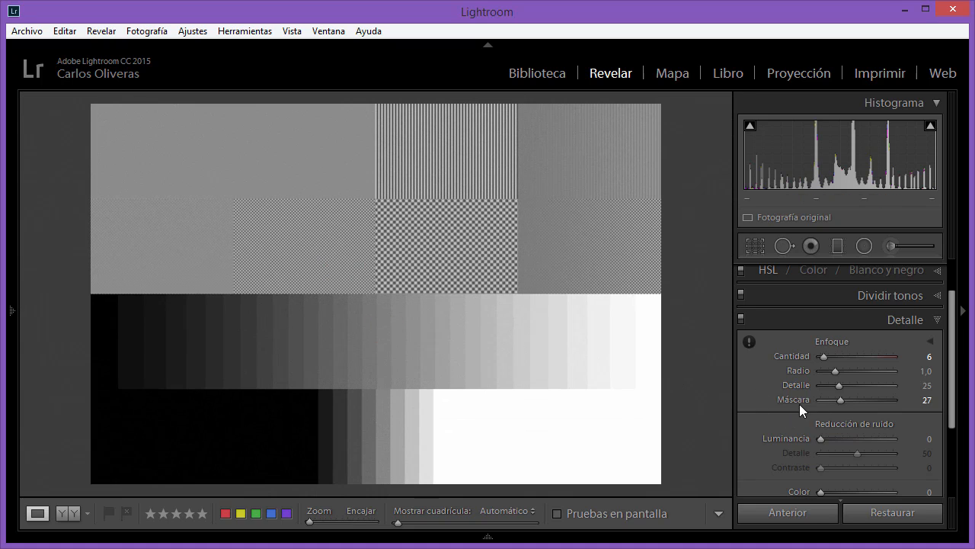
key("alt")
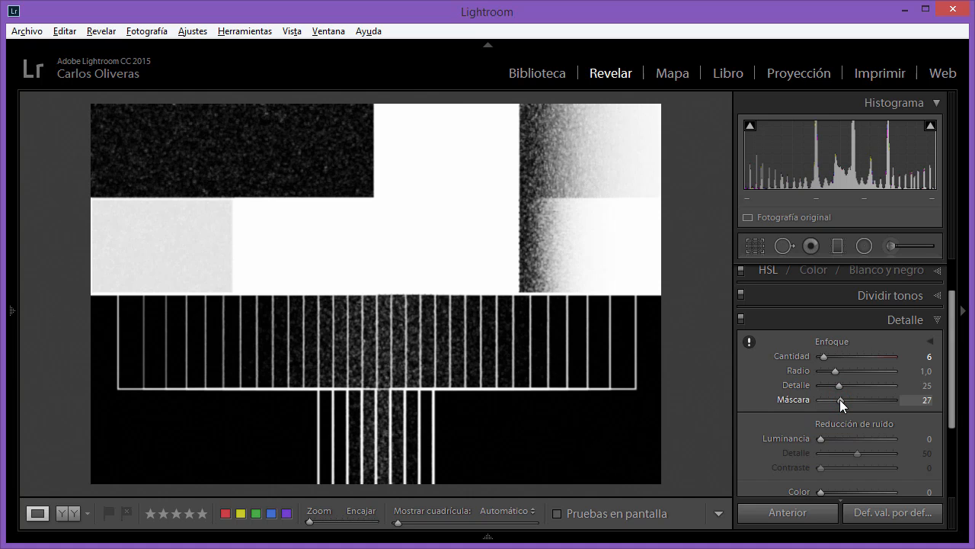
left_click_drag(839, 400, 861, 399)
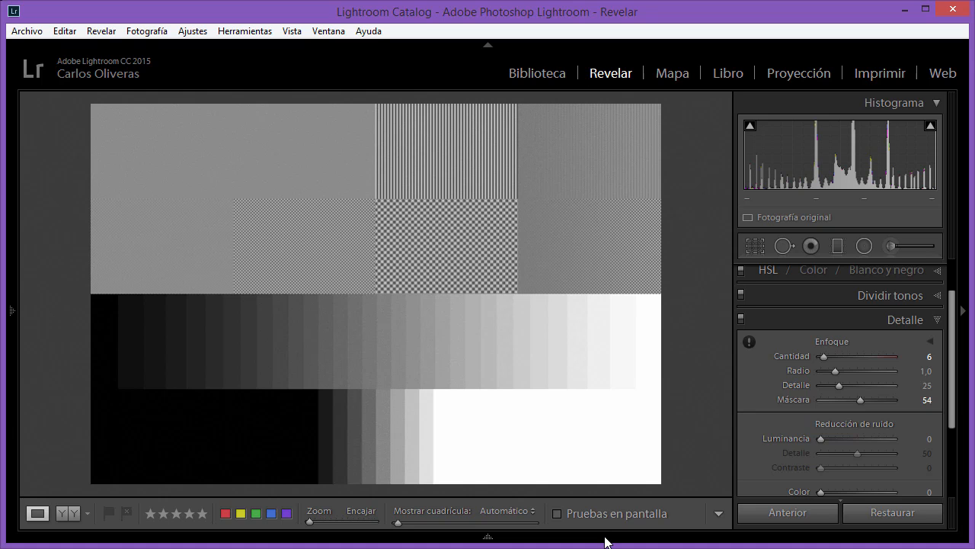
- Open the photo of bare trees against the blue sky and examine the sky and treetops at 1:1
mouse_move(604, 541)
left_click(670, 480)
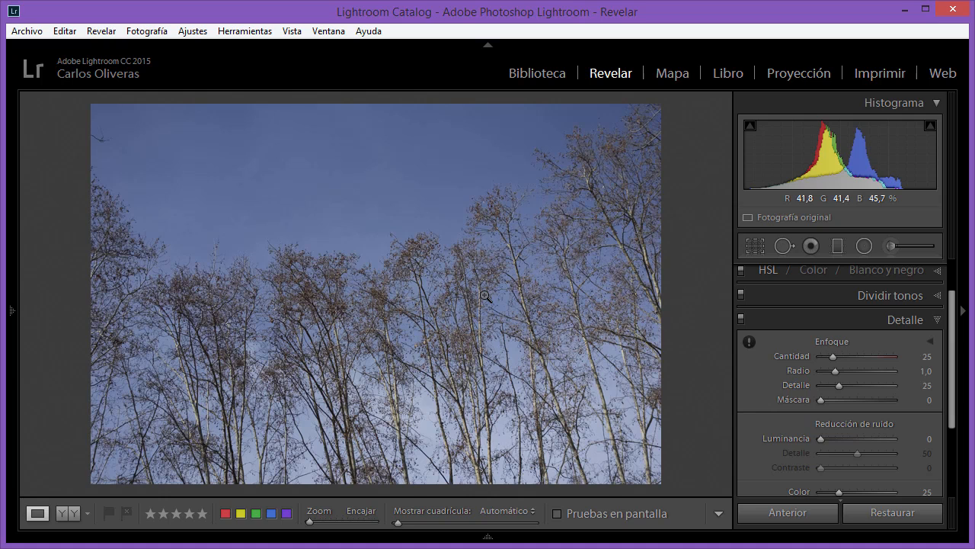
left_click(381, 192)
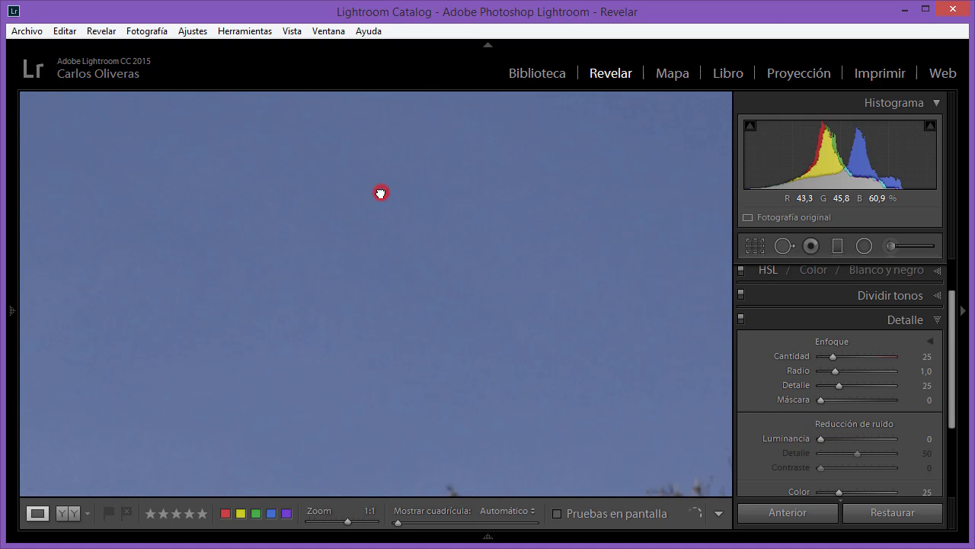
left_click_drag(522, 348, 383, 255)
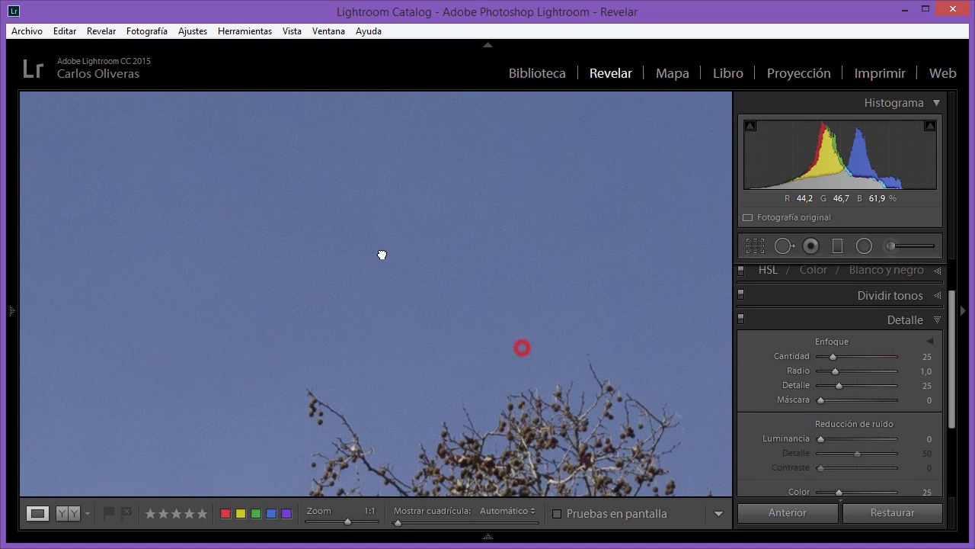
left_click(494, 306)
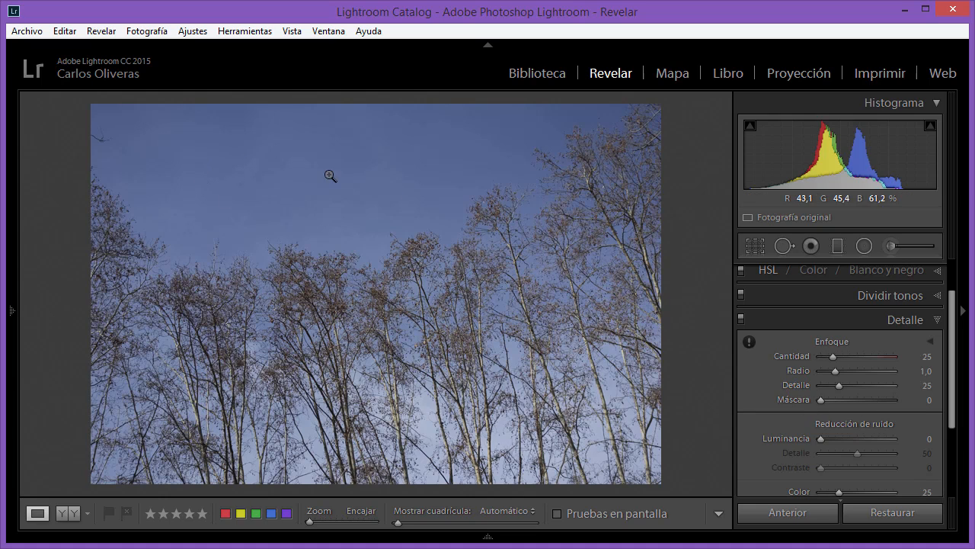
- Try Máscara at 40 on the tree photo using the mask preview, and reset Máscara to 0
key("alt")
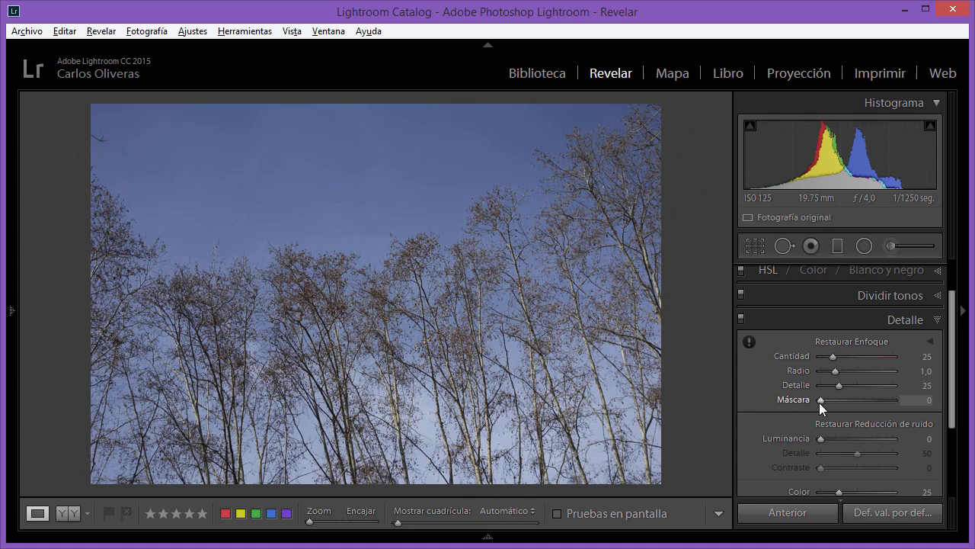
left_click_drag(819, 402, 848, 403)
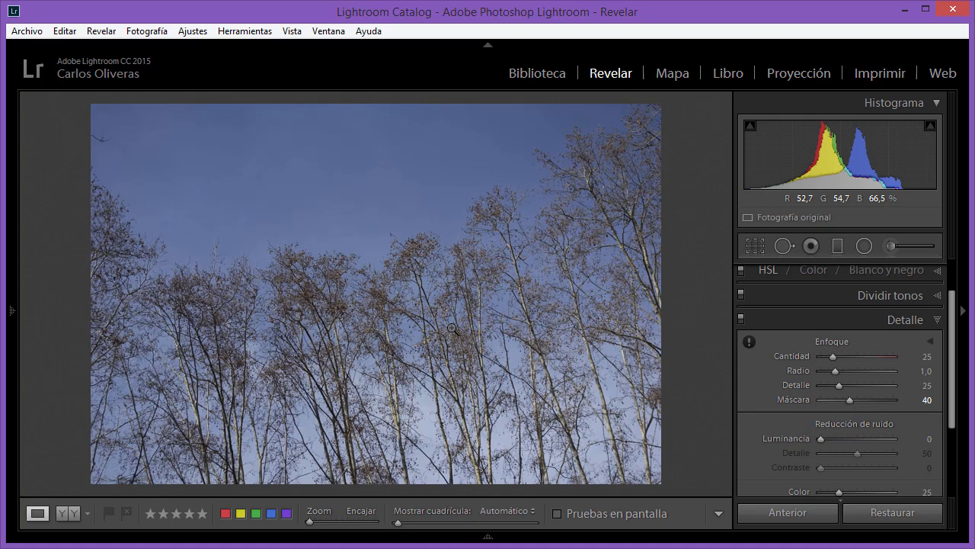
double_click(789, 401)
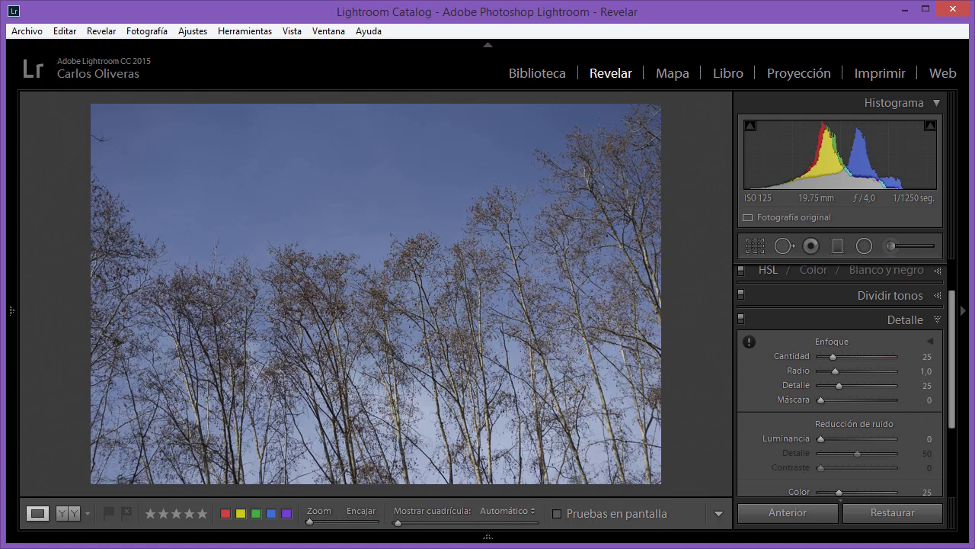
- Return to the grayscale test chart and reset its Máscara to 0
mouse_move(659, 539)
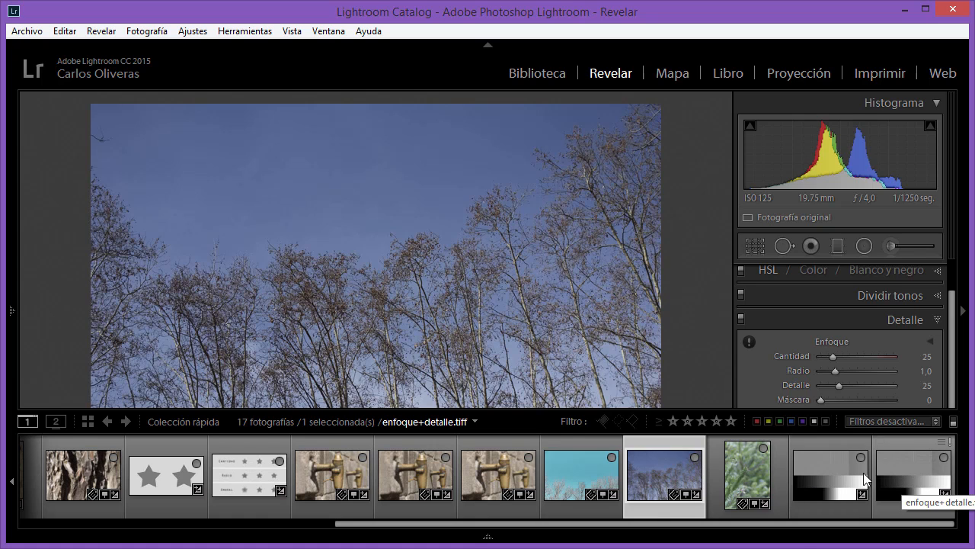
left_click(822, 479)
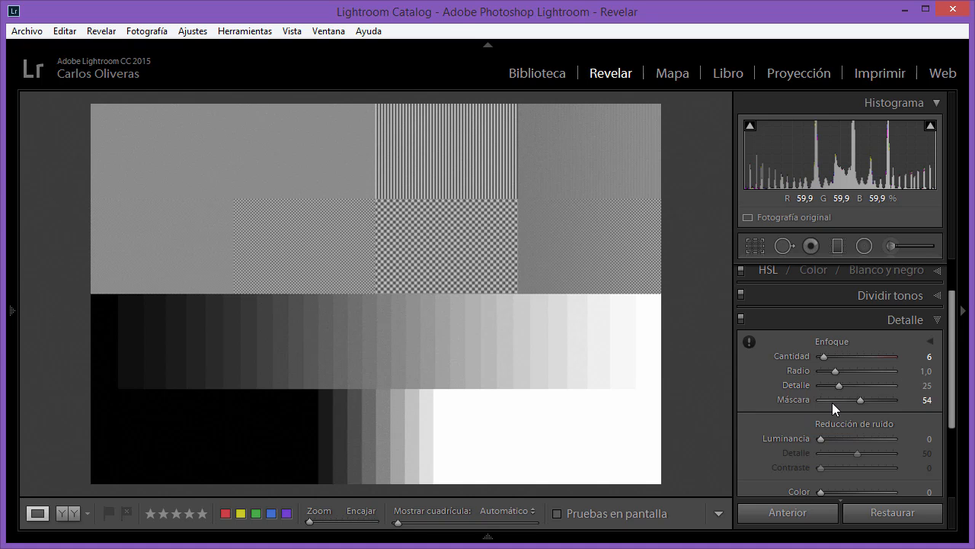
double_click(860, 400)
- Sharpen the test chart with Cantidad 150, Radio 1,5 and Detalle 100, viewing the stripes and checkerboards at 4:1
left_click(373, 205)
left_click_drag(427, 272, 482, 395)
mouse_move(7, 219)
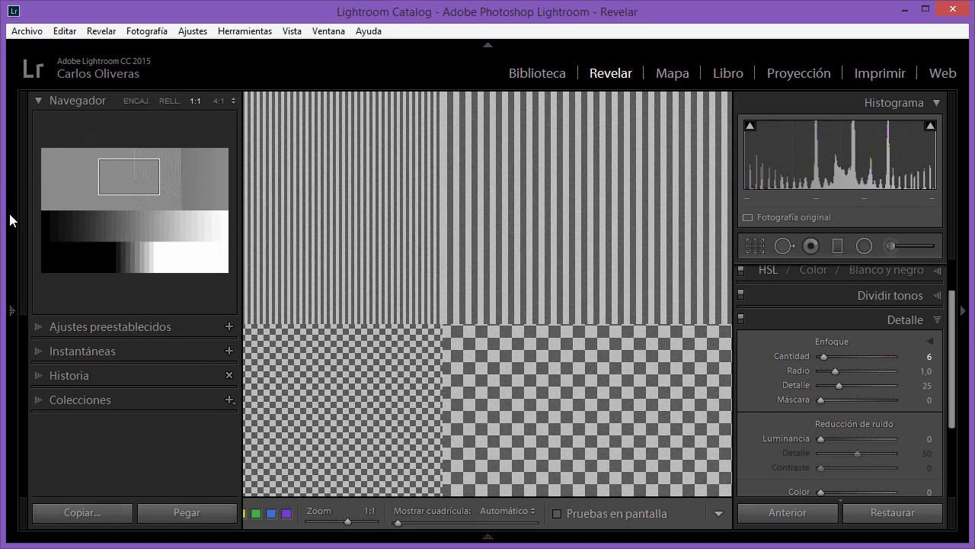
left_click(213, 99)
left_click_drag(463, 385, 664, 307)
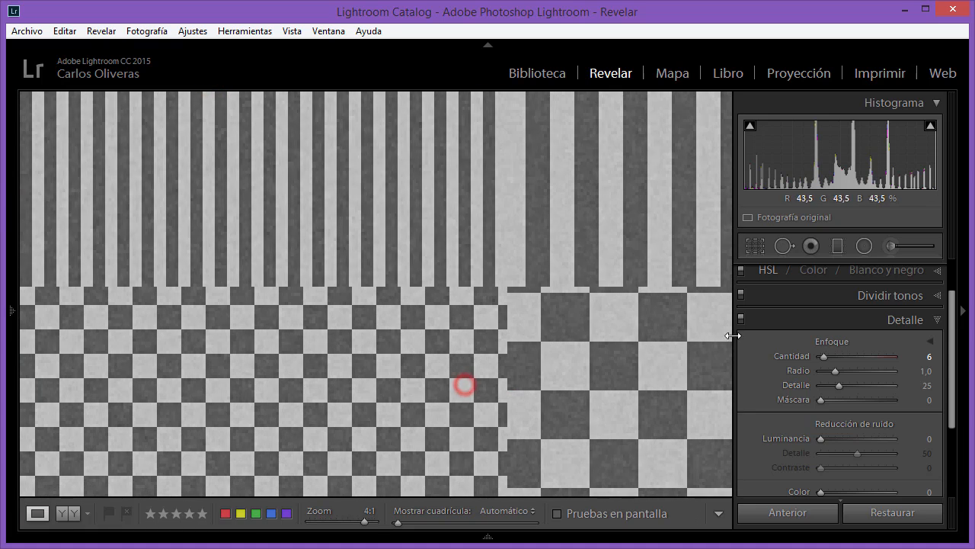
left_click_drag(668, 385, 657, 392)
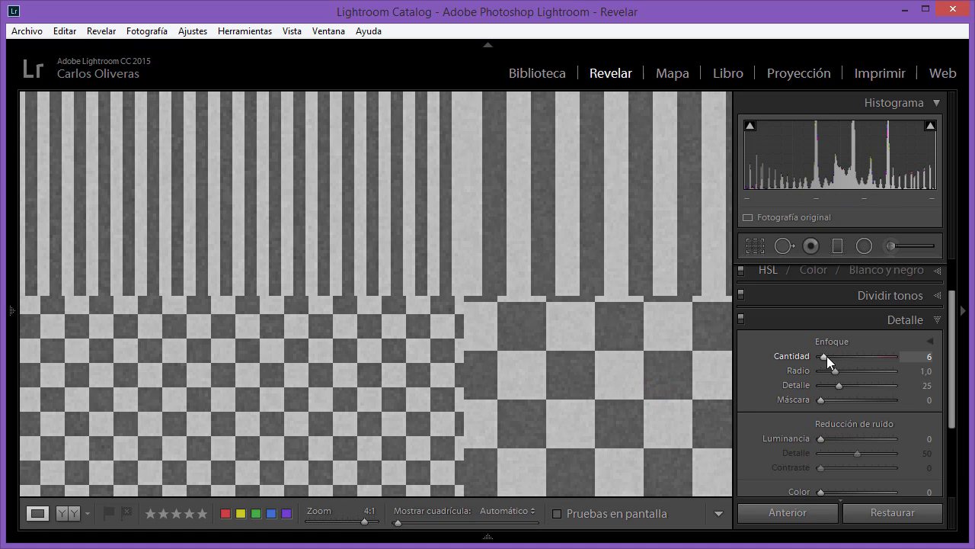
left_click_drag(879, 363, 917, 367)
left_click_drag(853, 368, 896, 390)
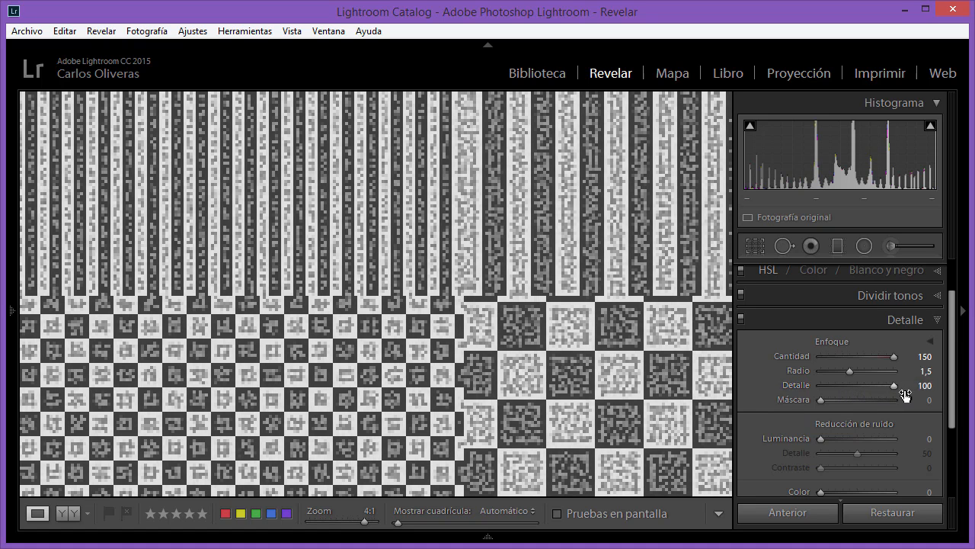
- Examine the noise in the chart's checkerboards and grey steps, comparing it with the Detalle adjustments temporarily switched off
left_click(610, 431)
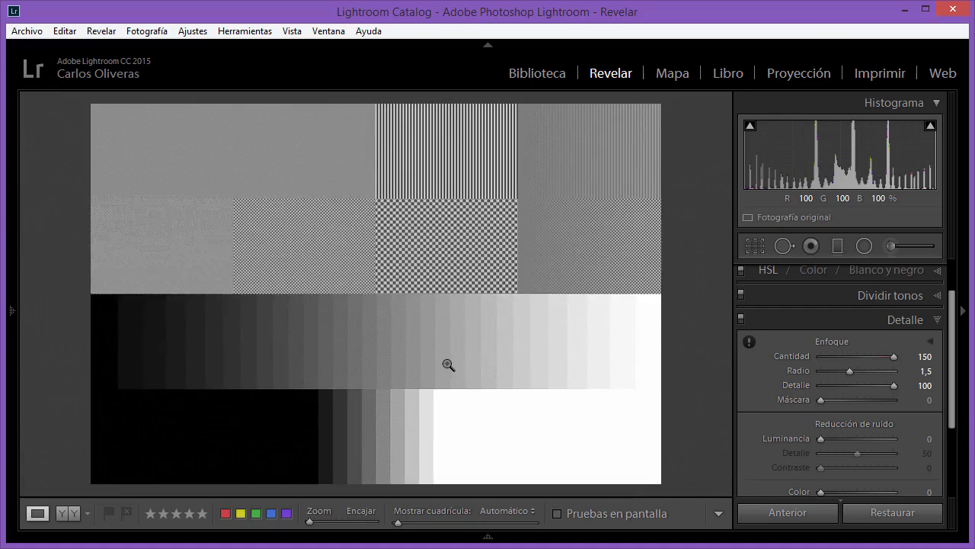
left_click(448, 365)
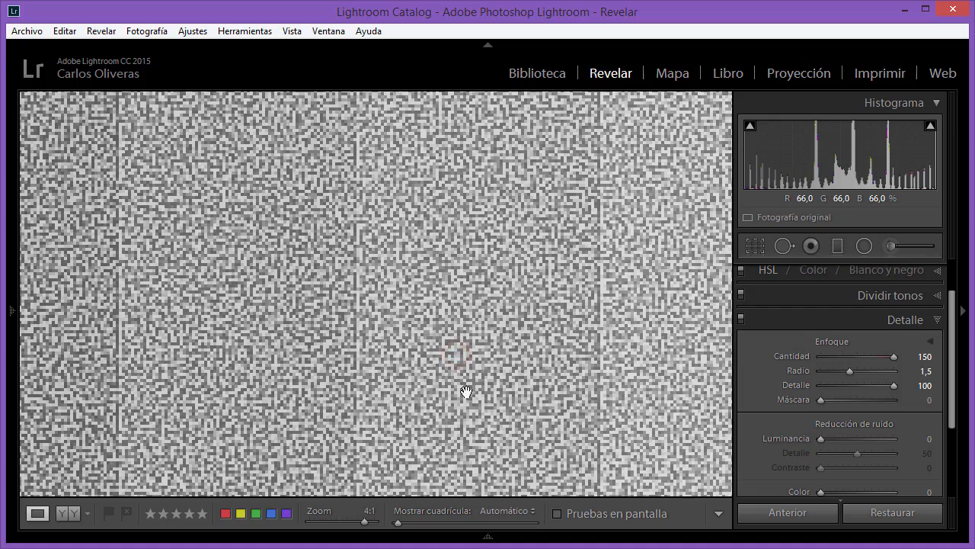
left_click(741, 318)
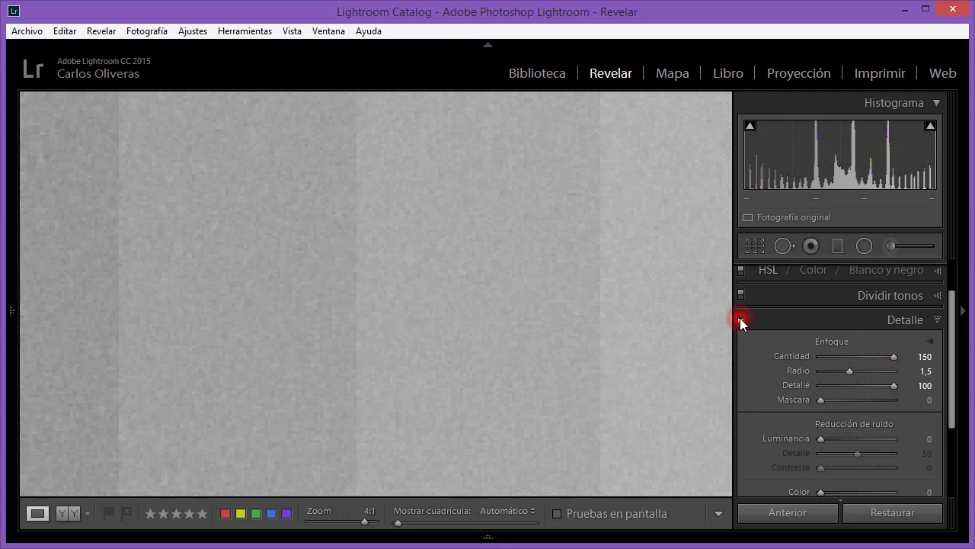
left_click(741, 317)
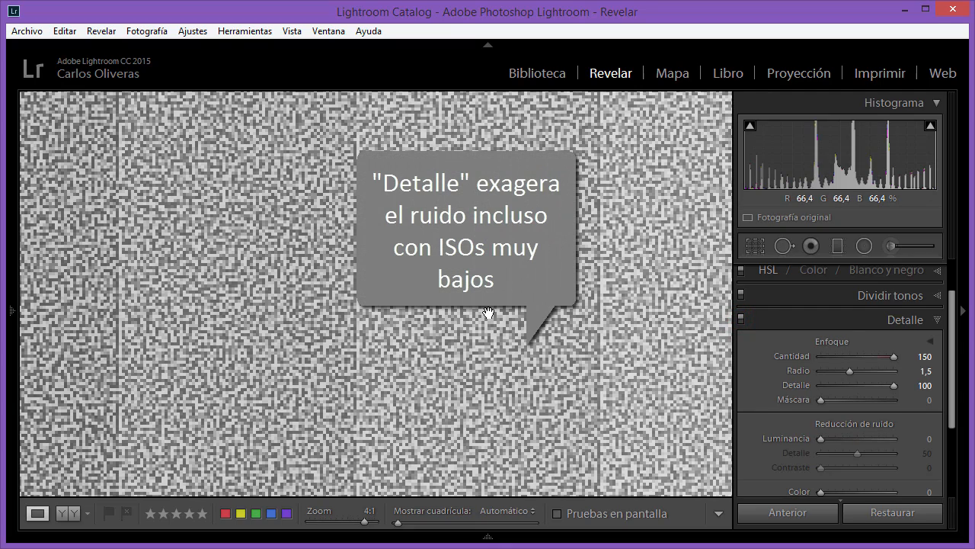
left_click_drag(495, 328, 529, 374)
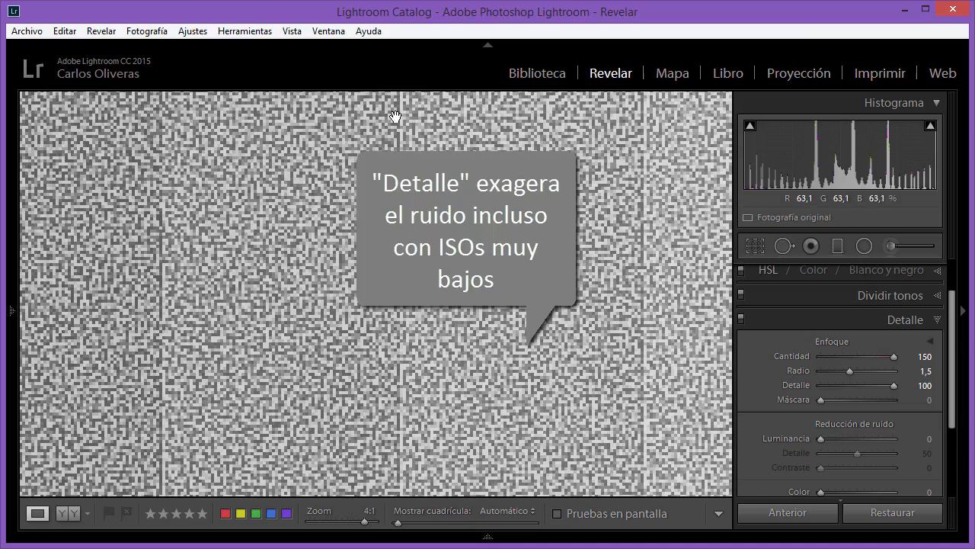
left_click_drag(399, 420, 593, 156)
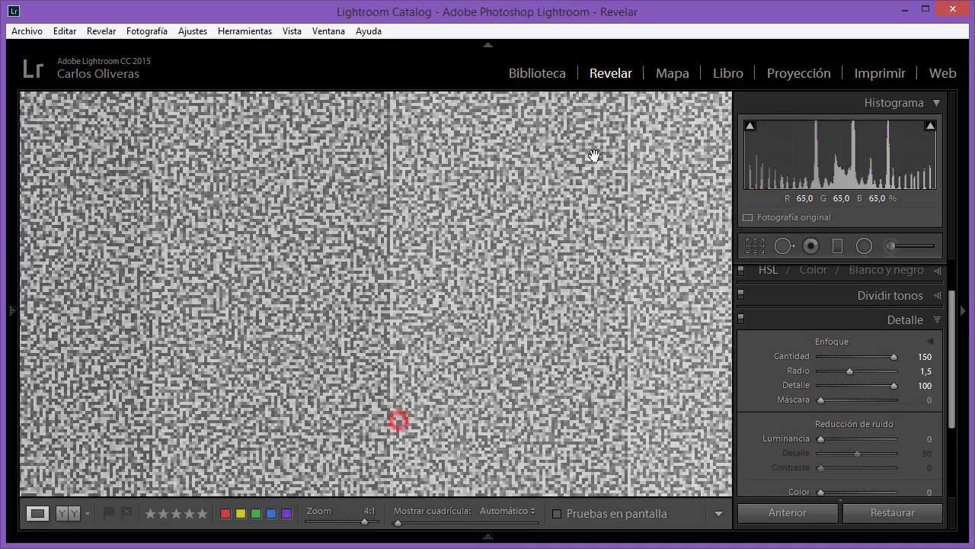
left_click_drag(435, 385, 541, 320)
left_click_drag(480, 262, 411, 285)
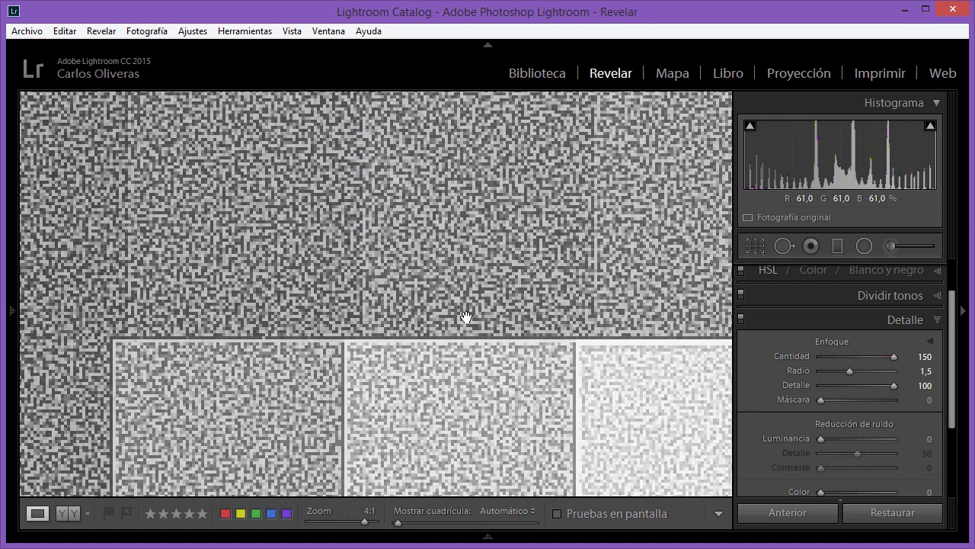
left_click_drag(487, 244, 480, 282)
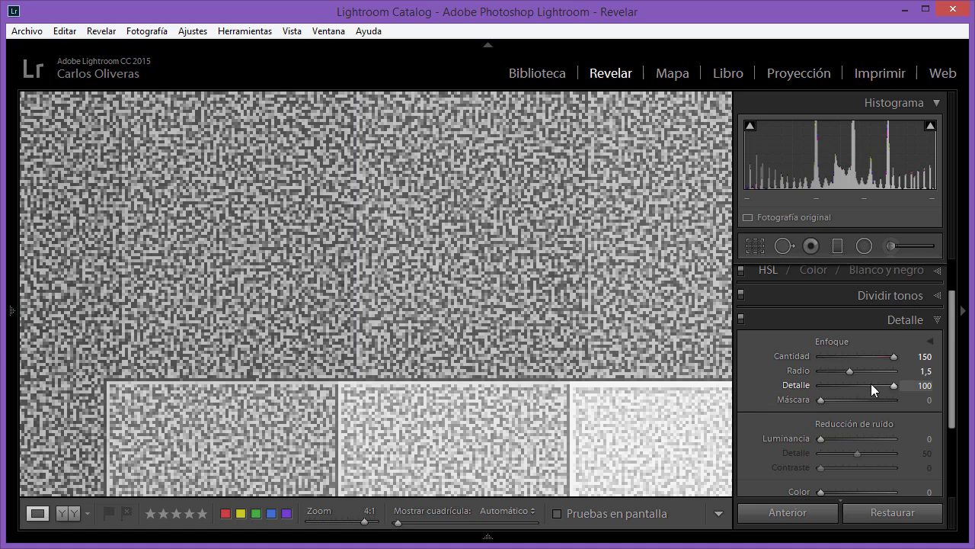
- Lower the test chart's Detalle to 67 and raise its Máscara to 79
left_click_drag(891, 387, 867, 385)
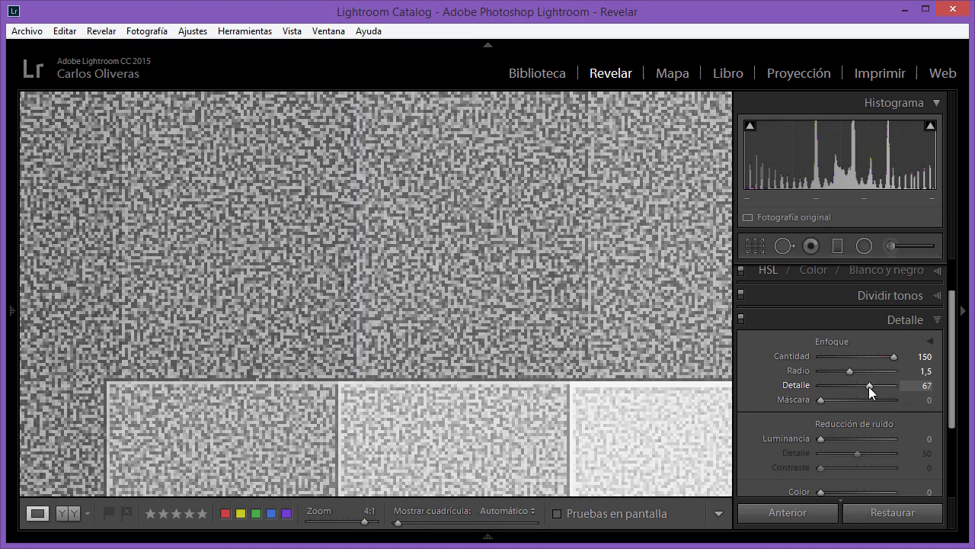
left_click(820, 401)
left_click_drag(819, 401, 881, 400)
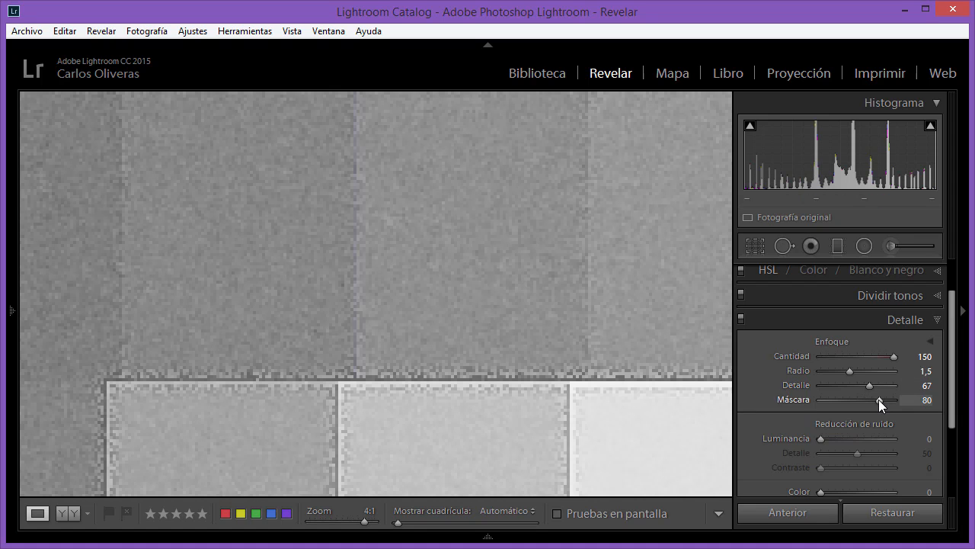
left_click_drag(879, 400, 878, 400)
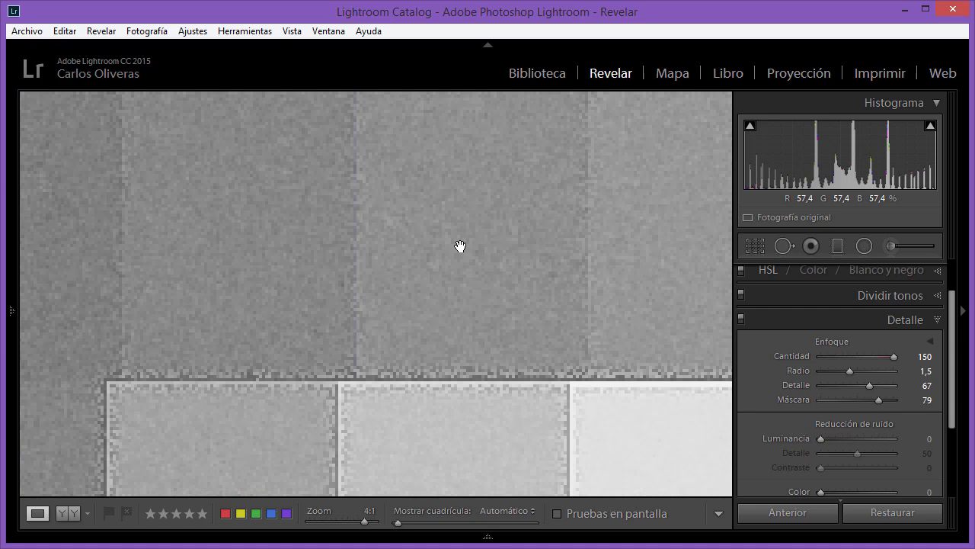
- Open the tree photo and set its Cantidad to 150 while viewing the branches and sky at 4:1
left_click(461, 246)
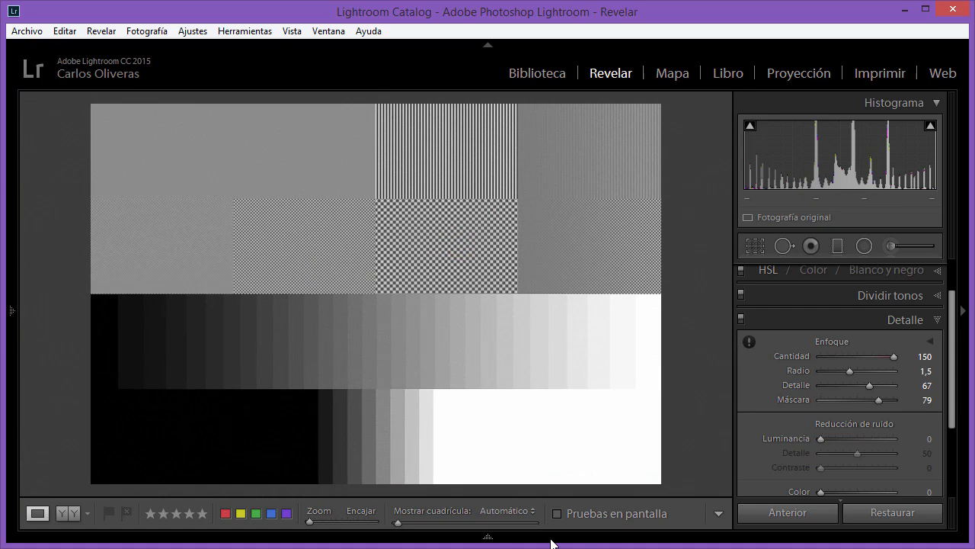
mouse_move(552, 543)
left_click(671, 472)
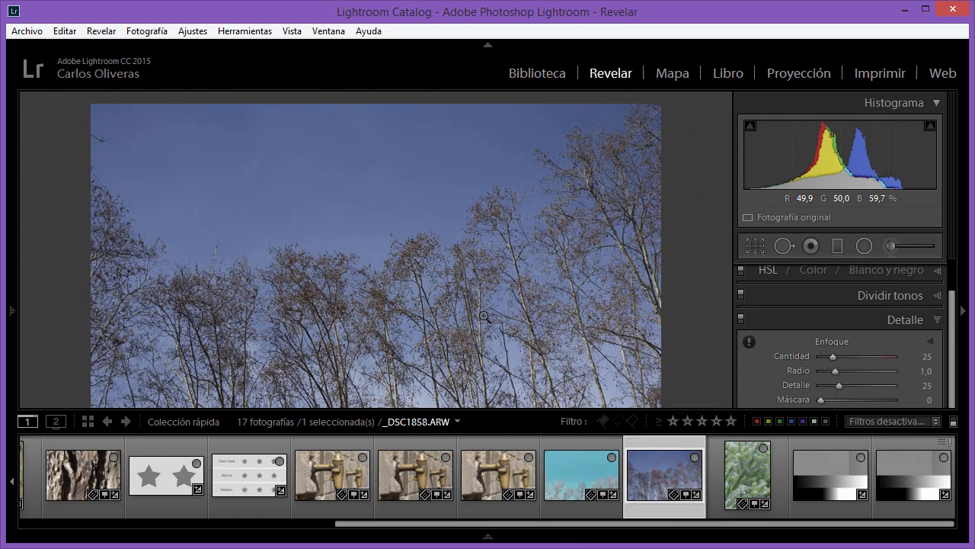
left_click(834, 337)
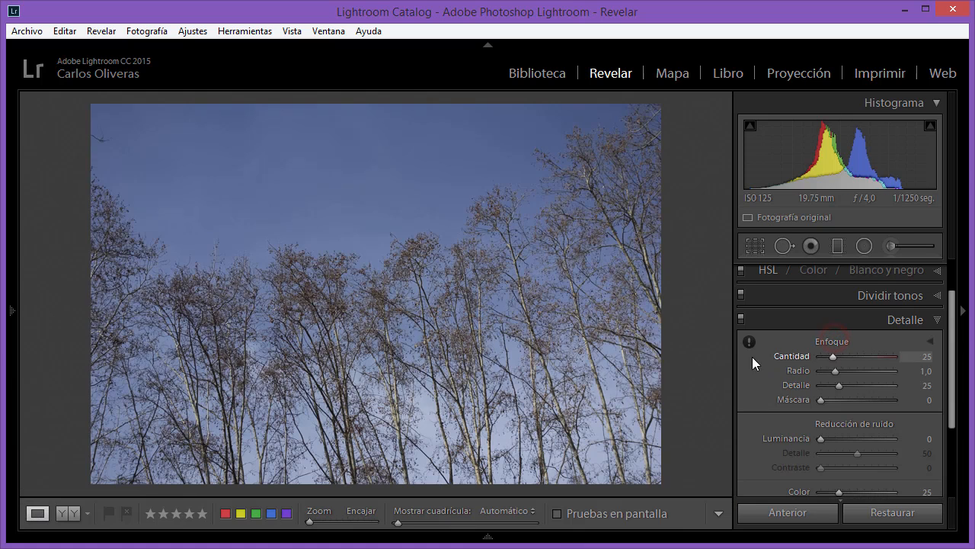
left_click(393, 249)
left_click_drag(579, 365, 496, 252)
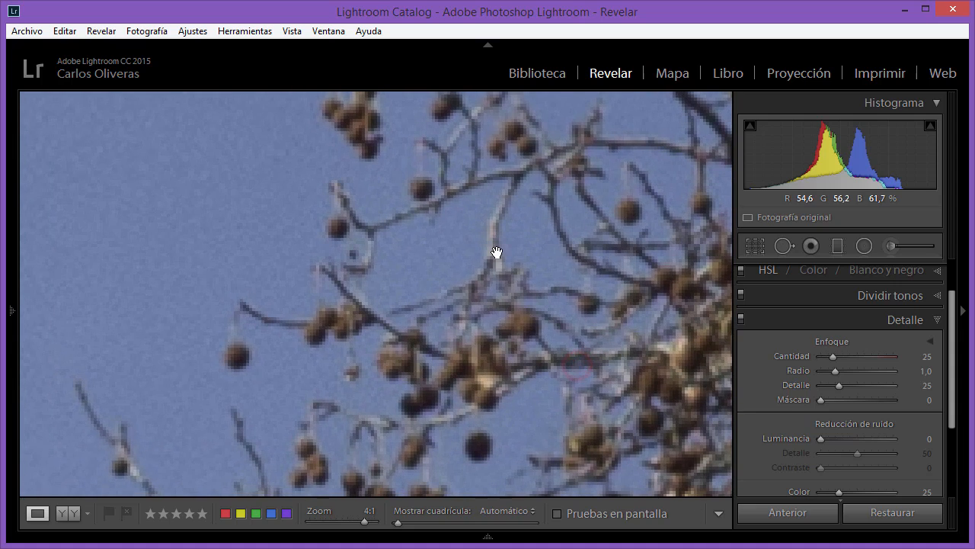
left_click_drag(864, 359, 898, 358)
left_click_drag(185, 230, 291, 277)
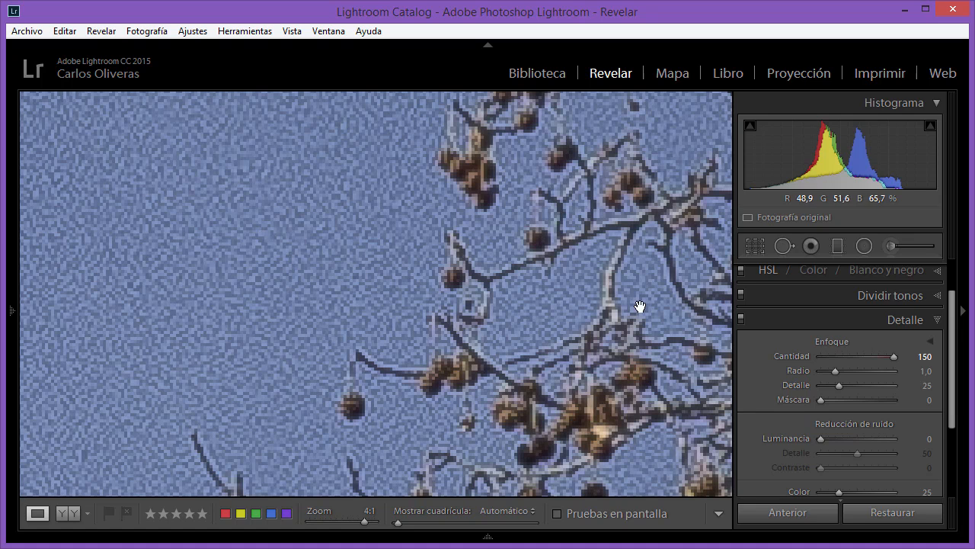
- Compare the tree photo with Detalle at 0 and 32, and set Detalle to 26
left_click_drag(837, 384, 654, 381)
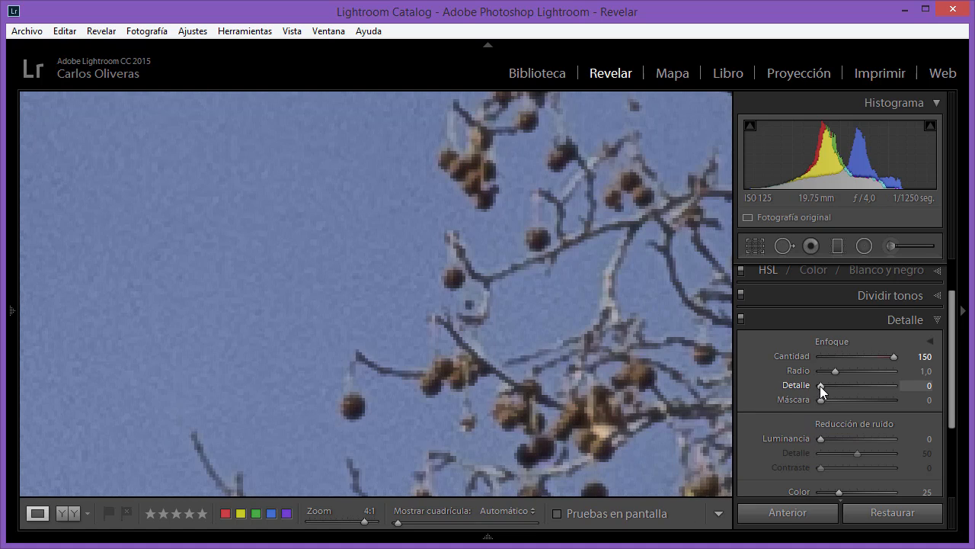
left_click_drag(819, 385, 844, 390)
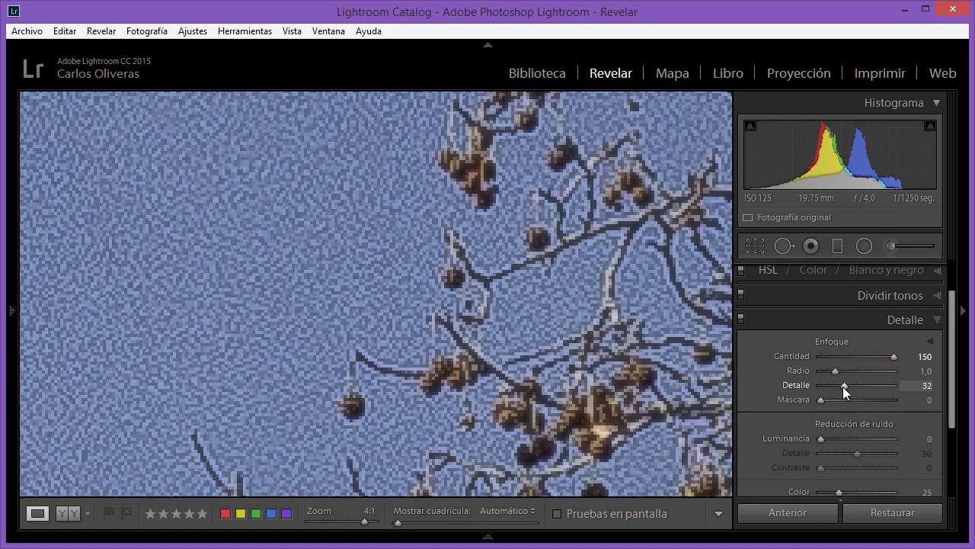
left_click_drag(845, 385, 840, 385)
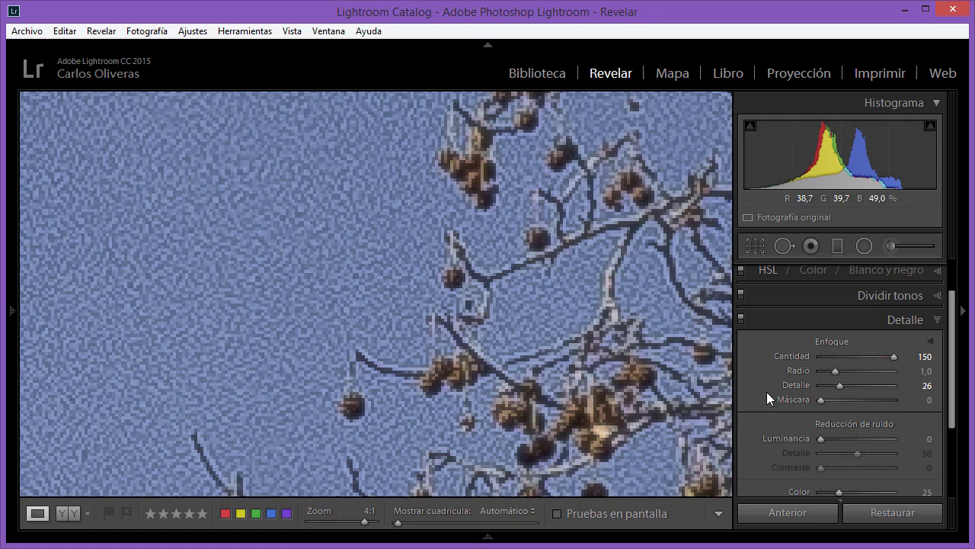
- Set the tree photo's Máscara to 29 and reduce its Radio to 0,6
left_click_drag(820, 400, 841, 401)
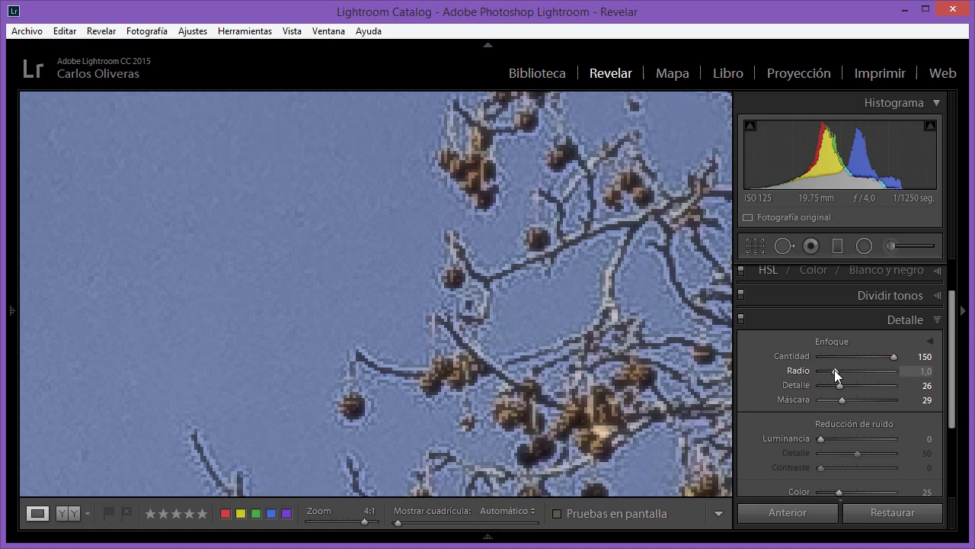
mouse_move(834, 370)
left_mouse_down()
mouse_move(877, 374)
mouse_move(827, 369)
left_mouse_up()
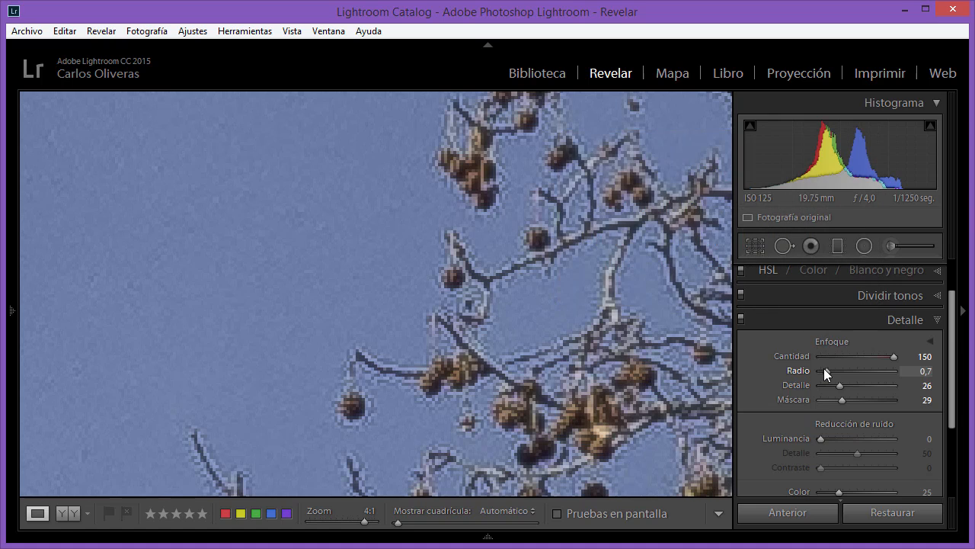
left_click_drag(827, 371, 824, 370)
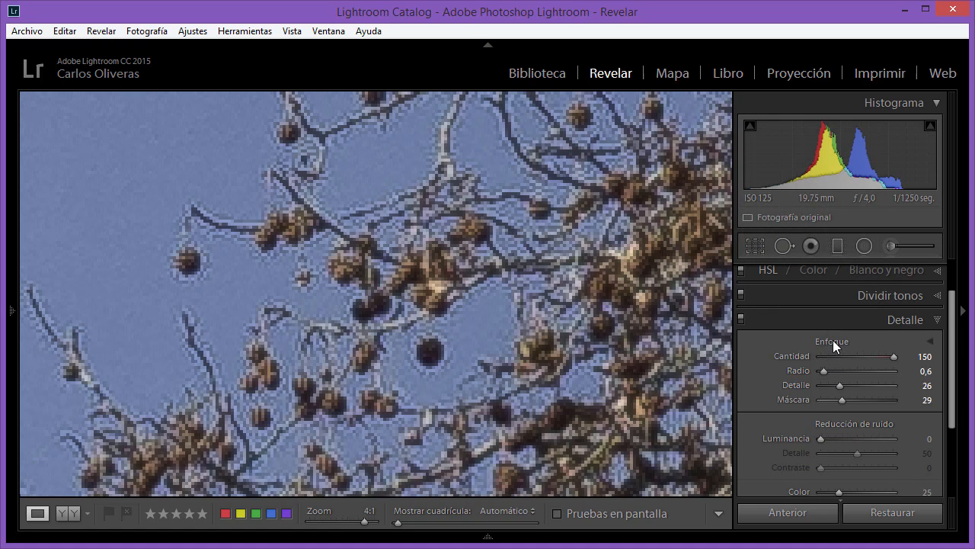
- Reset the tree photo's sharpening and rebuild it with Cantidad 58, Radio 0,9, Detalle 40 and Máscara 36
double_click(832, 340)
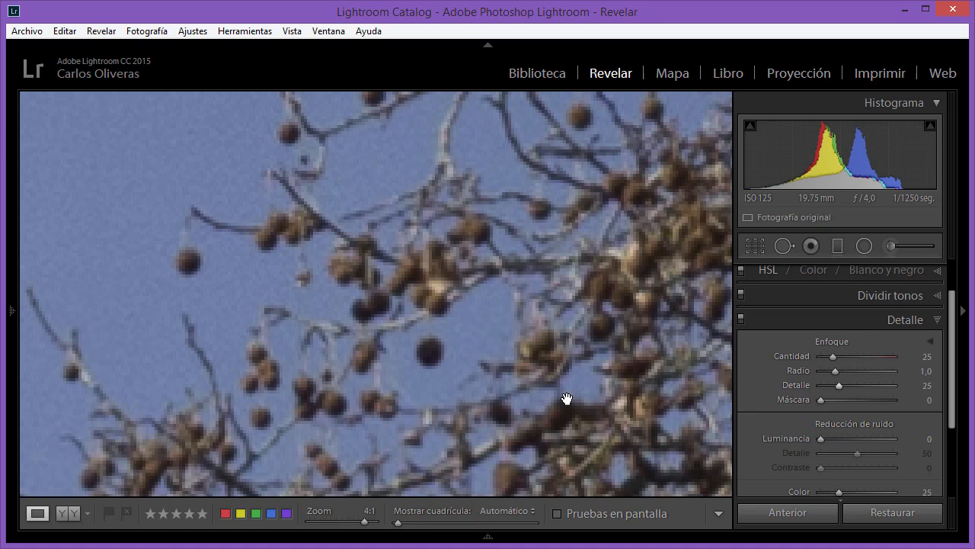
left_click_drag(833, 357, 849, 386)
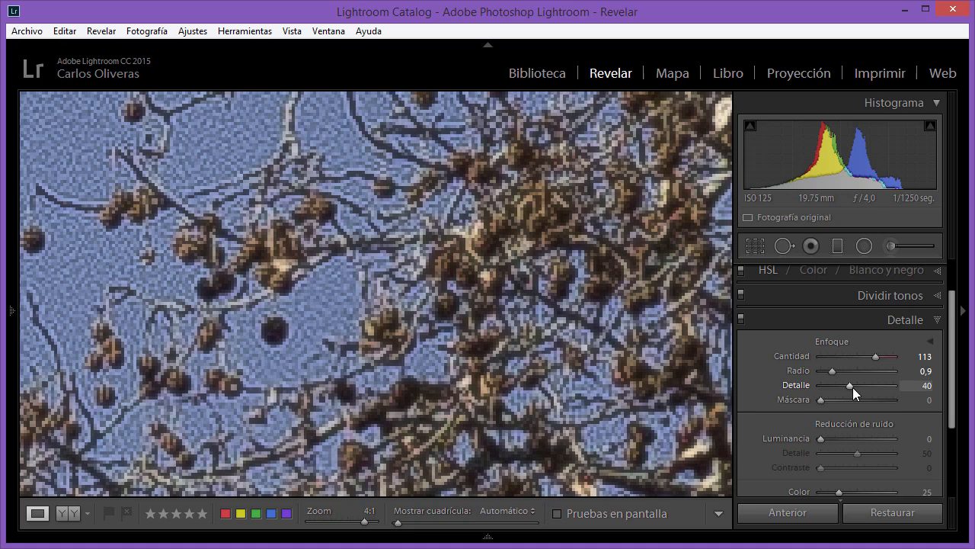
left_click_drag(354, 209, 411, 243)
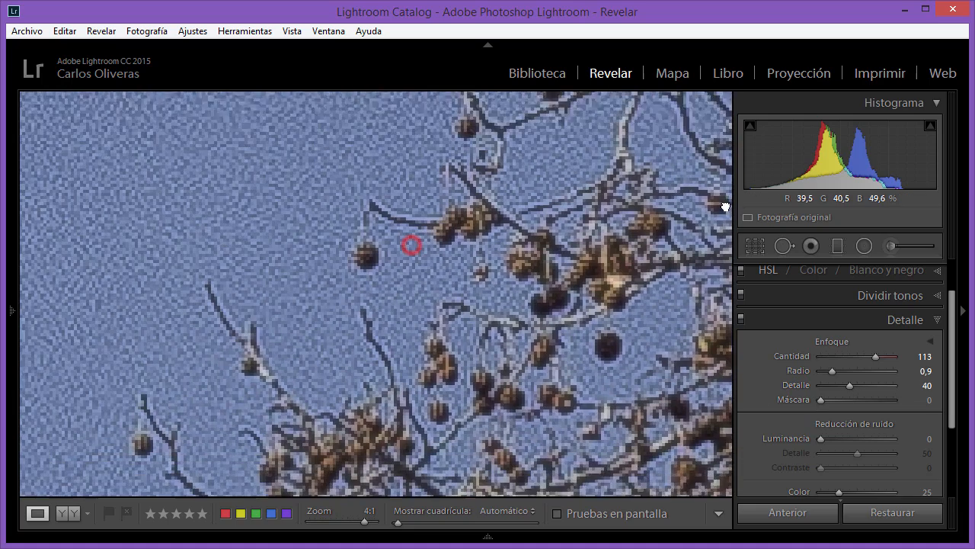
left_click_drag(821, 400, 848, 401)
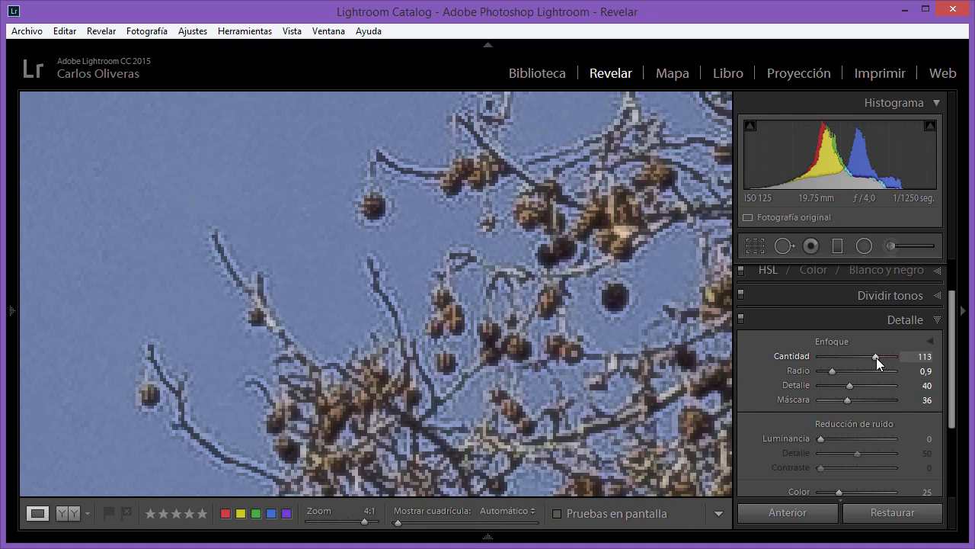
left_click_drag(875, 358, 848, 358)
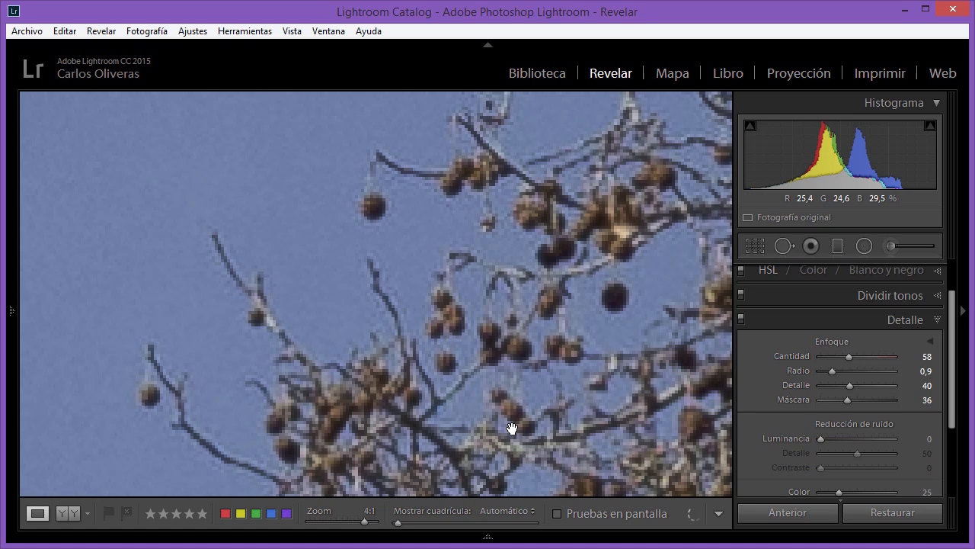
- Compare the dense branches at 4:1 with the Detalle adjustments repeatedly switched off and on
left_click_drag(512, 429, 604, 343)
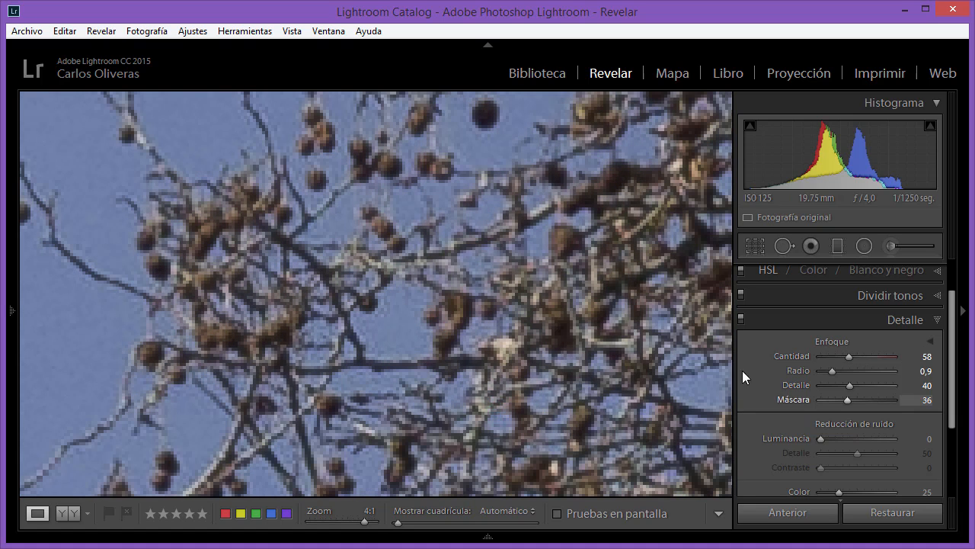
left_click_drag(591, 303, 544, 289)
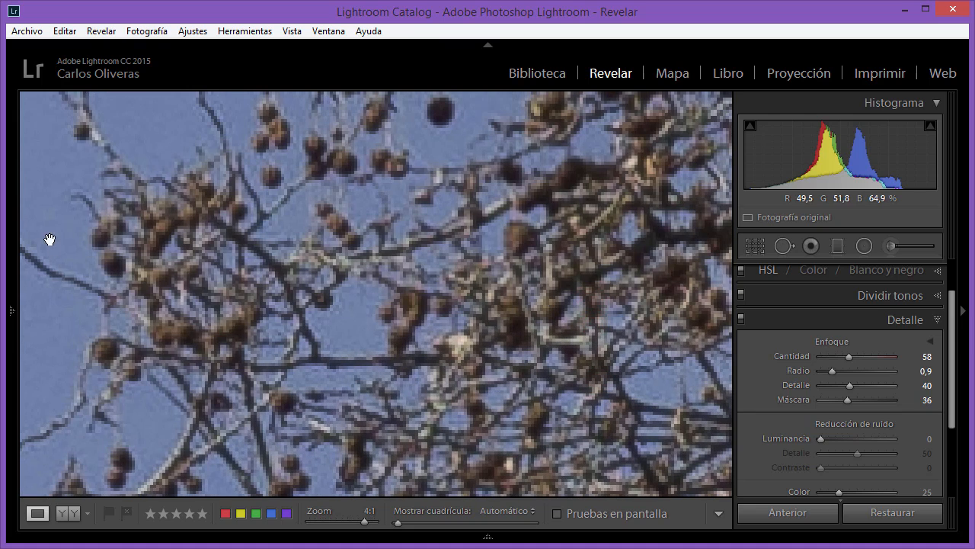
mouse_move(15, 195)
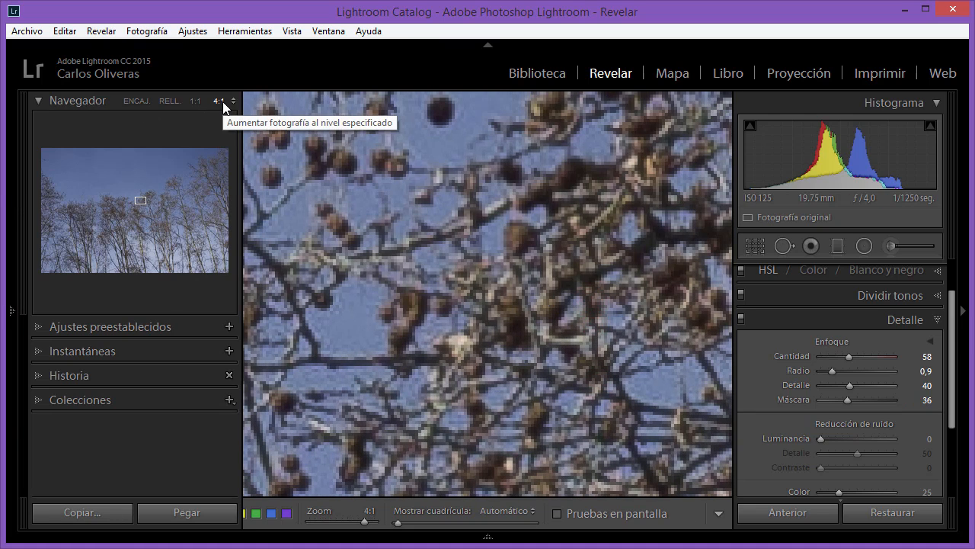
left_click(740, 317)
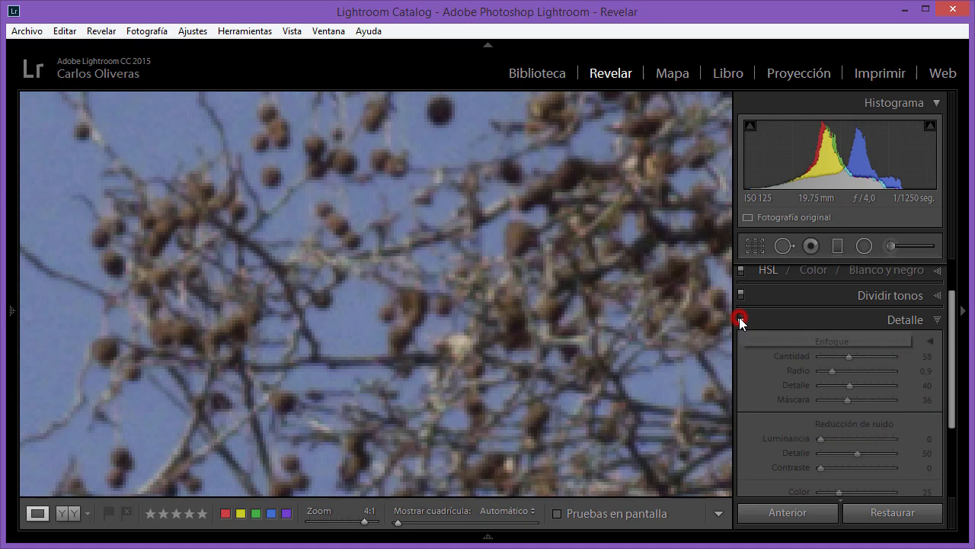
left_click(741, 317)
left_click(740, 316)
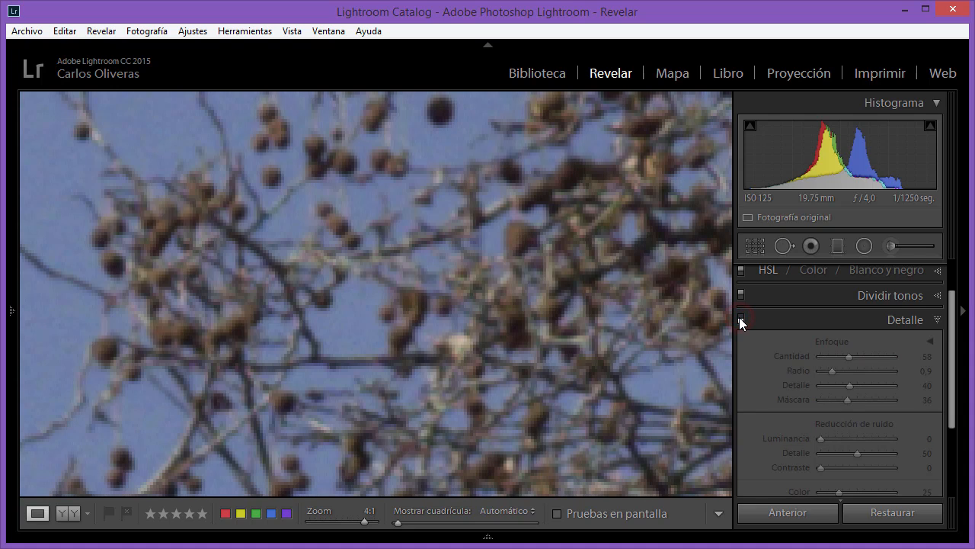
left_click(741, 317)
left_click(741, 317)
left_click(741, 317)
left_click(740, 316)
left_click(740, 317)
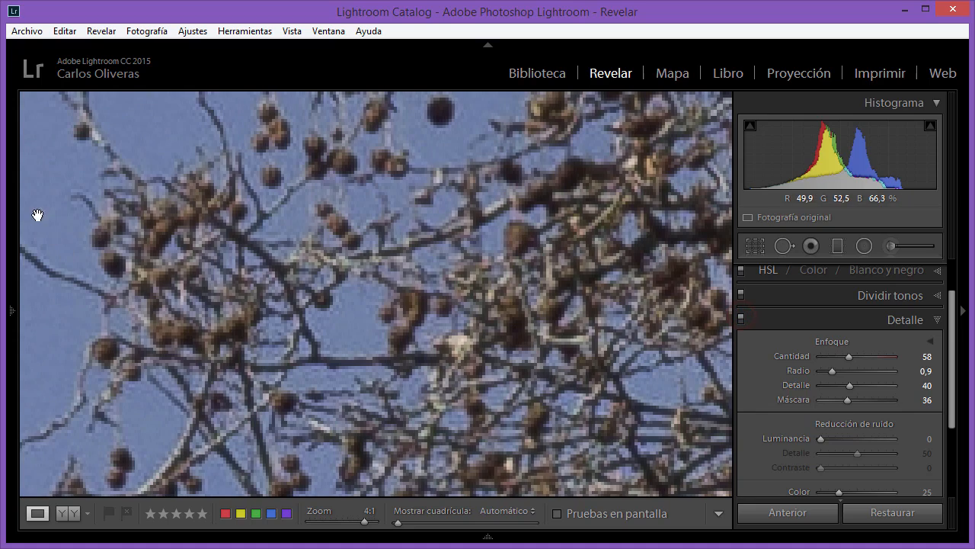
- View the tree photo at 1:1 and compare it with the Detalle adjustments off and on
mouse_move(12, 193)
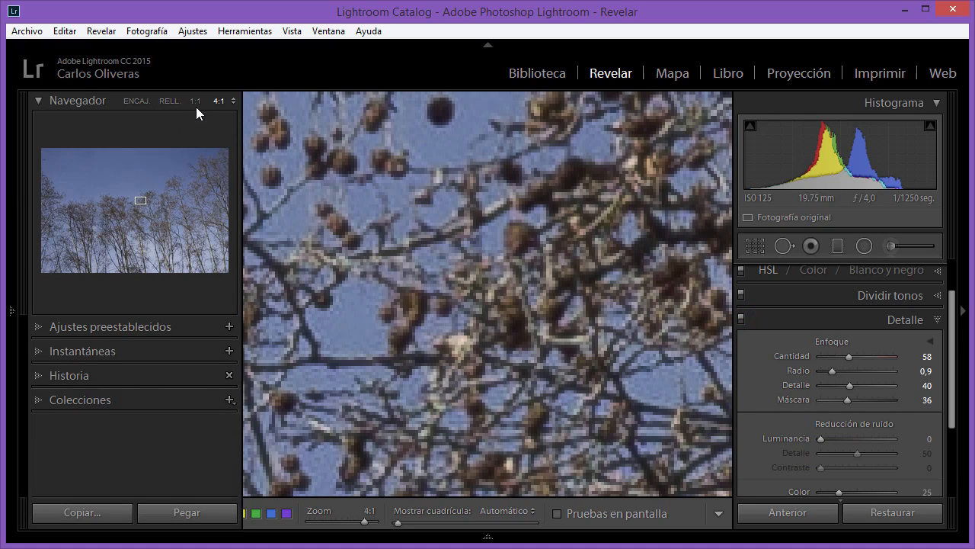
left_click(196, 102)
left_click(740, 317)
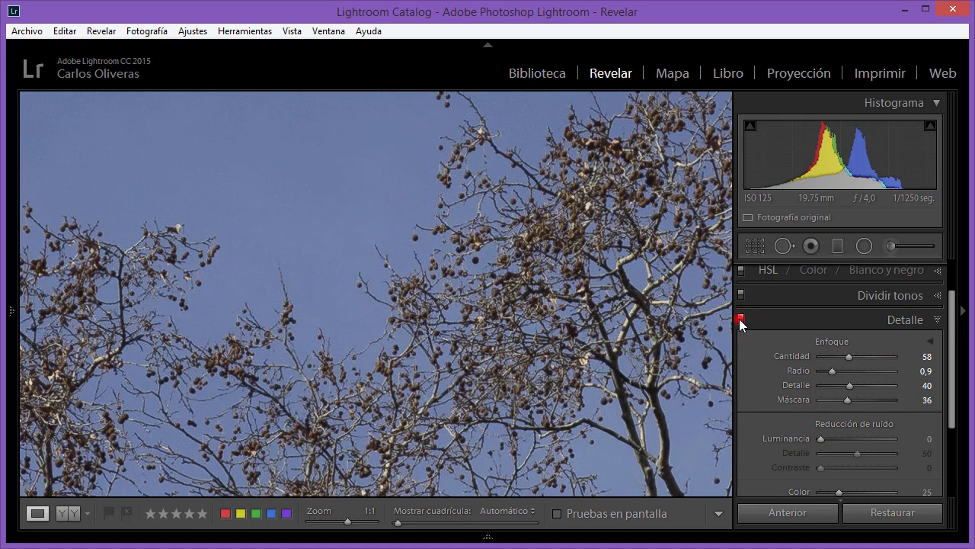
left_click(740, 319)
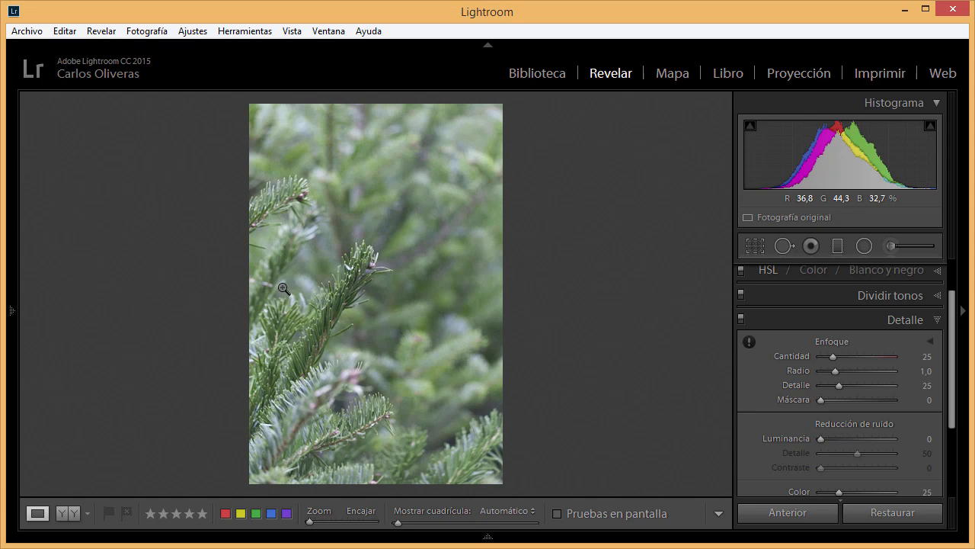
- Inspect the fir branch photo's needles at 1:1 and raise its Cantidad to 134
left_click(326, 289)
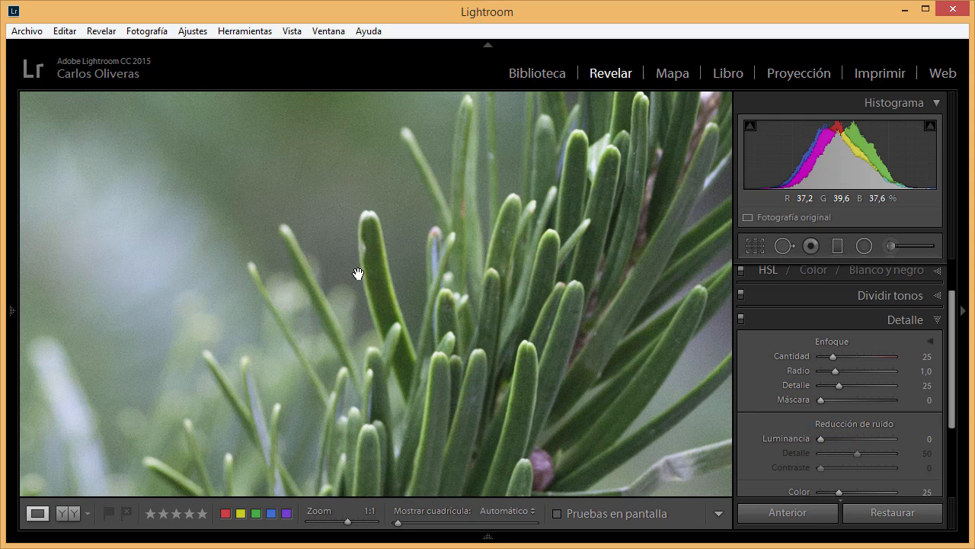
left_click(483, 372)
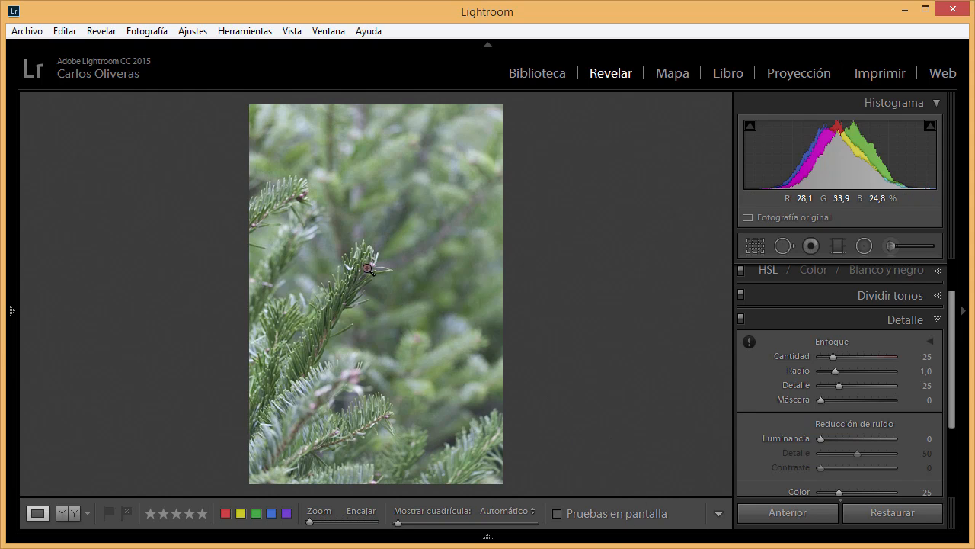
left_click(367, 269)
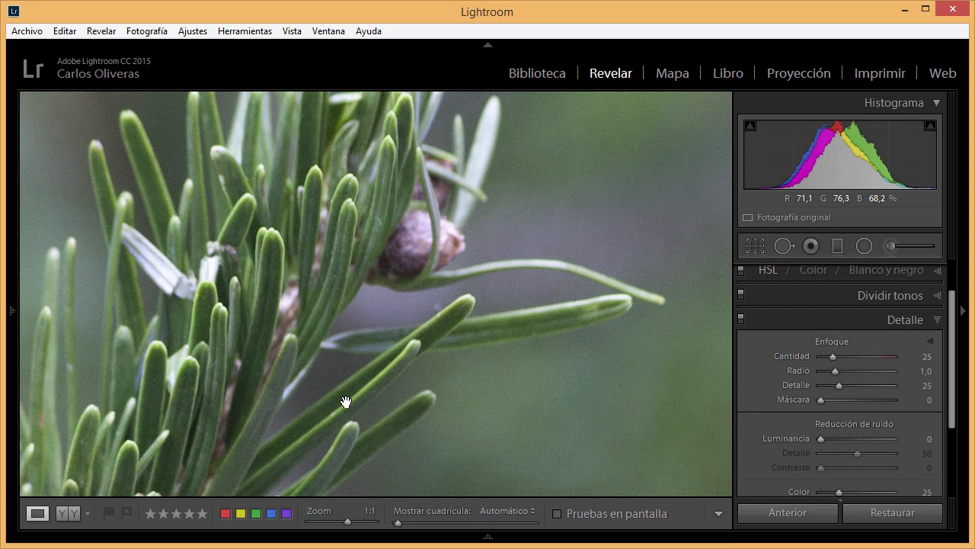
left_click_drag(411, 331, 490, 439)
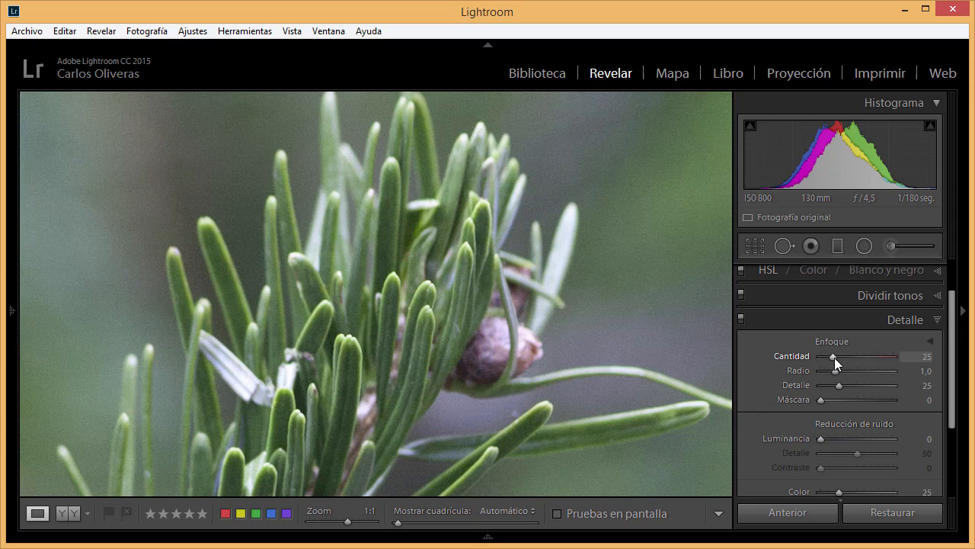
left_click_drag(834, 359, 887, 367)
left_click_drag(502, 427, 499, 358)
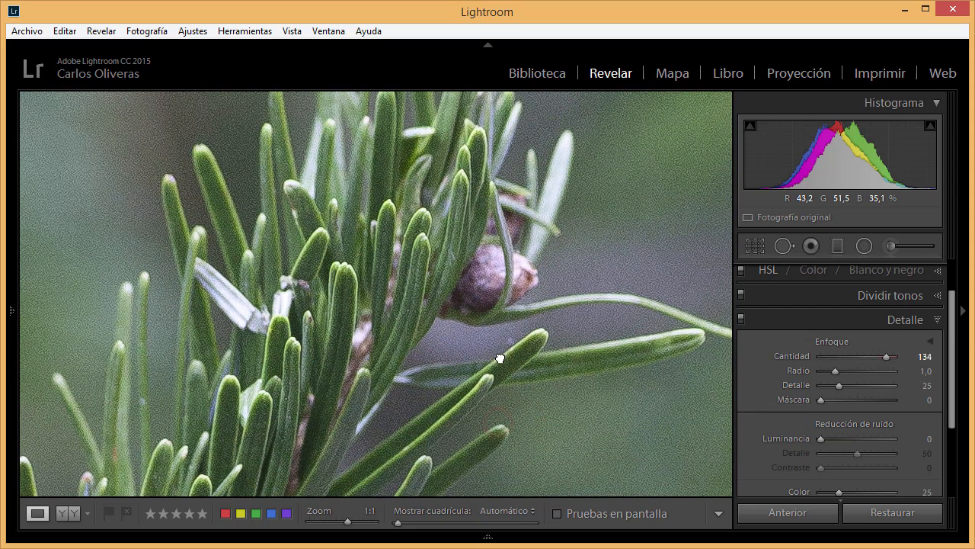
- Compare the fir photo's grayscale edge preview with Radio at 0,5 and 2,0, and set Radio to 2,0
left_click(834, 371, "alt")
left_click_drag(833, 371, 809, 374)
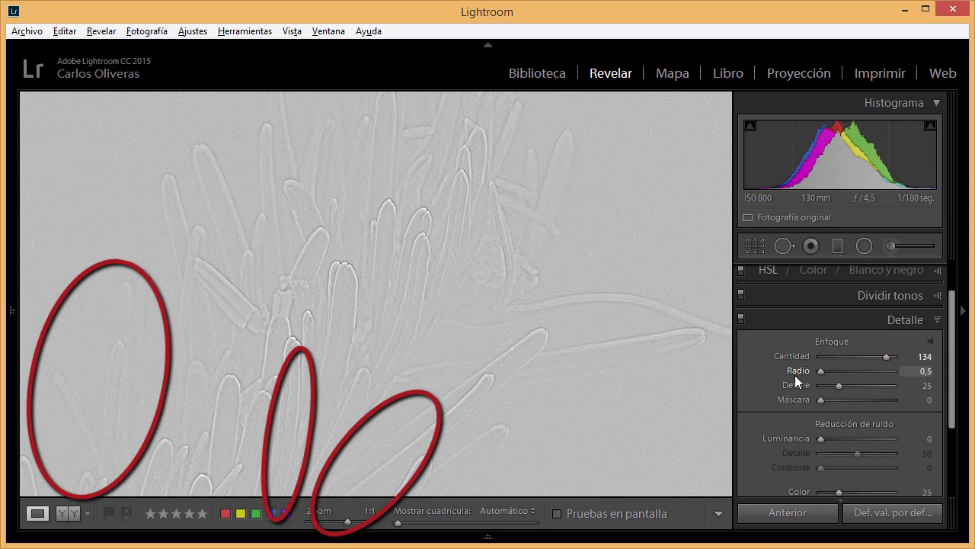
left_click_drag(795, 375, 806, 376)
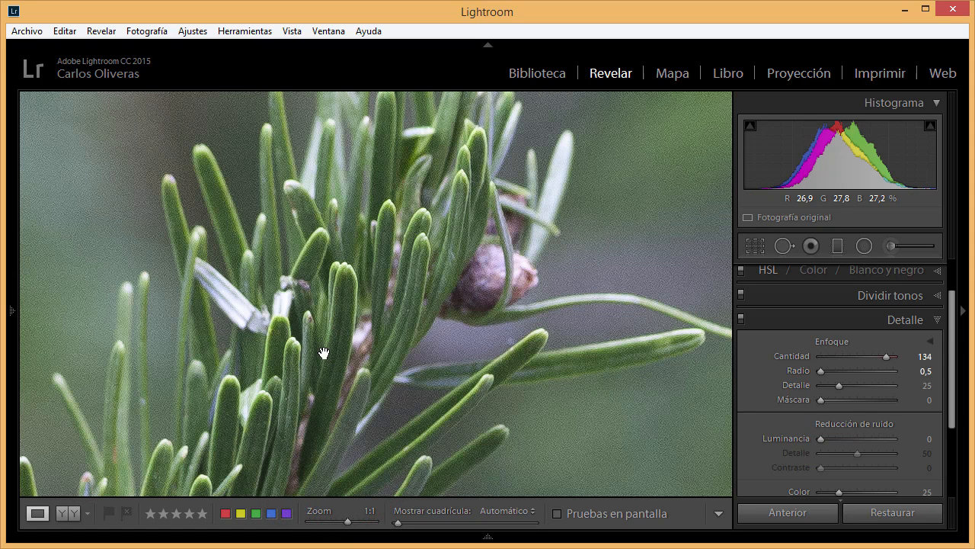
key("alt")
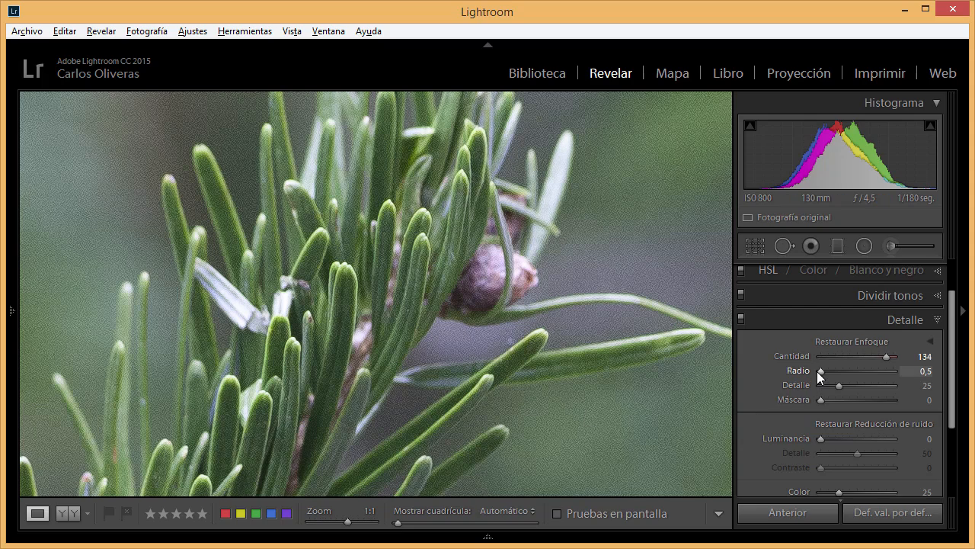
left_click_drag(821, 374, 864, 376)
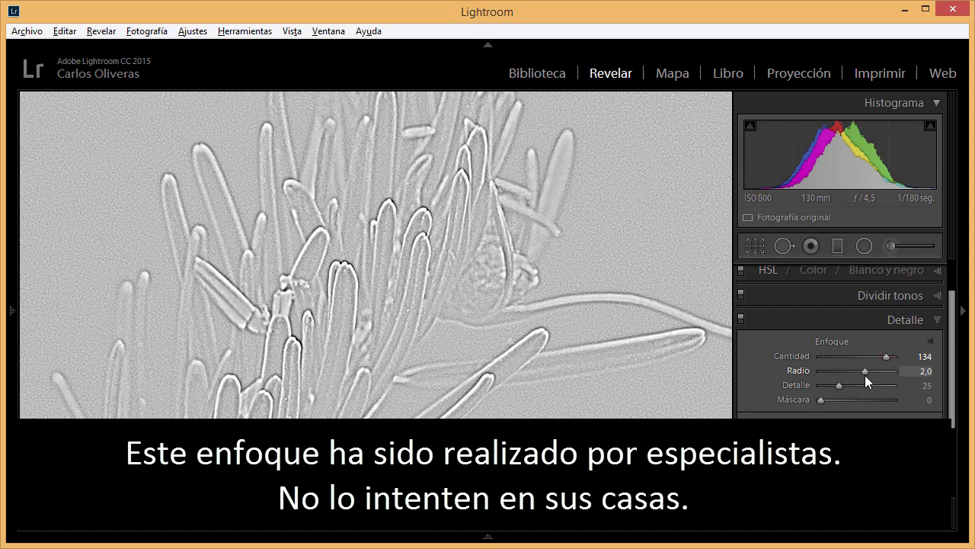
left_click_drag(865, 375, 865, 375)
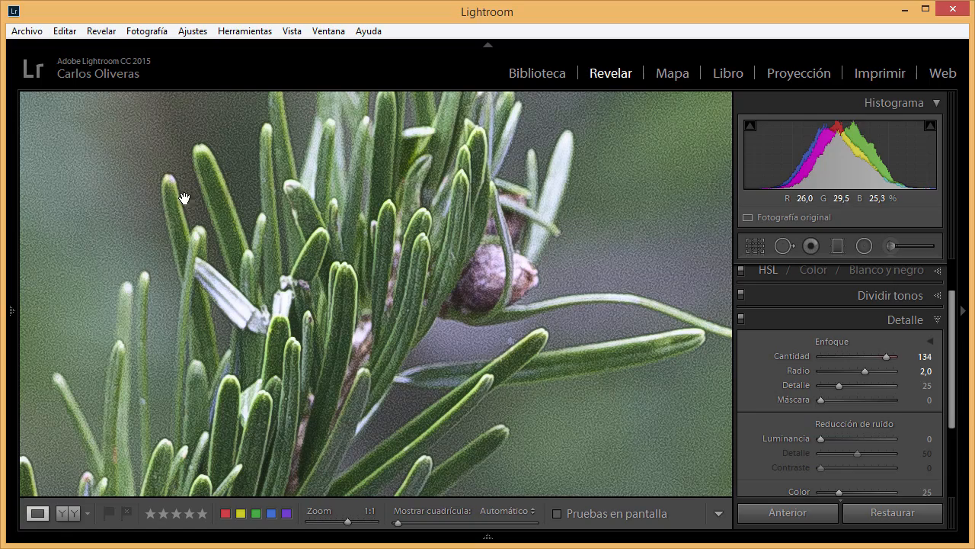
- Examine the needle edges and blurred background across the fir photo, and lower Detalle to 7
left_click(355, 427)
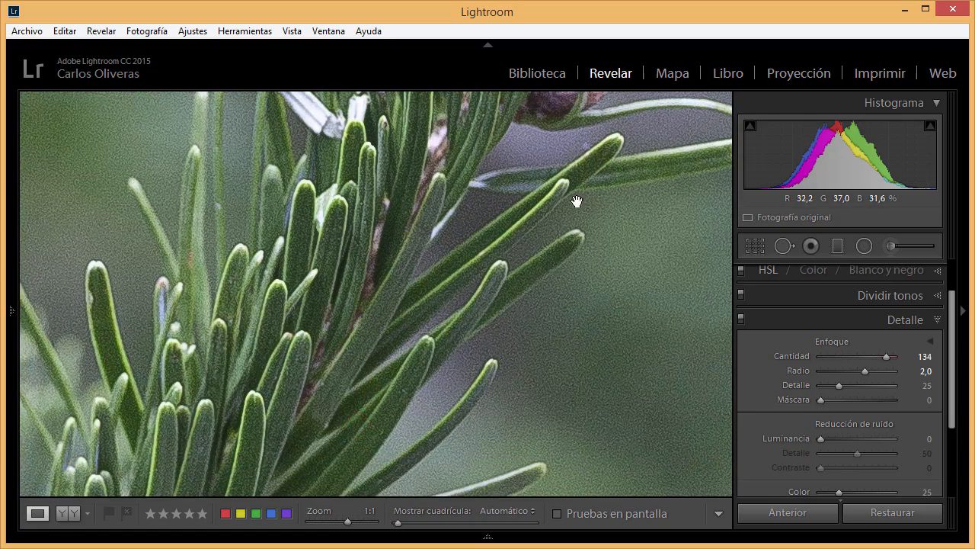
left_click(572, 219)
left_click_drag(462, 499, 526, 403)
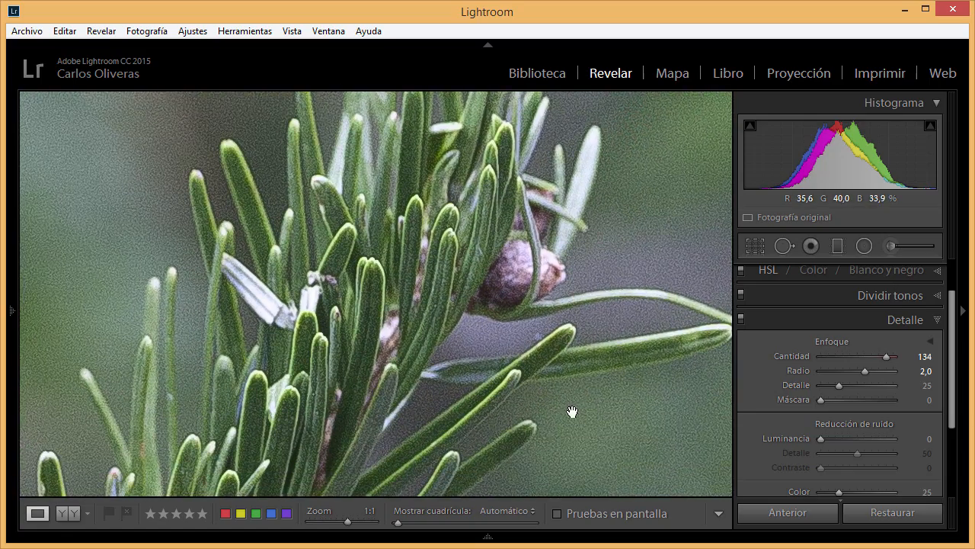
left_click_drag(561, 340, 429, 399)
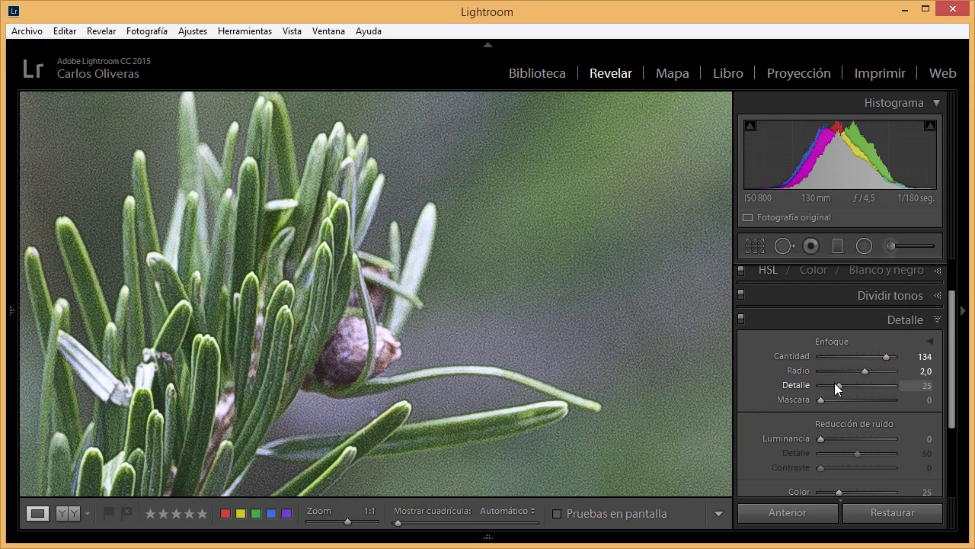
left_click_drag(518, 353, 555, 305)
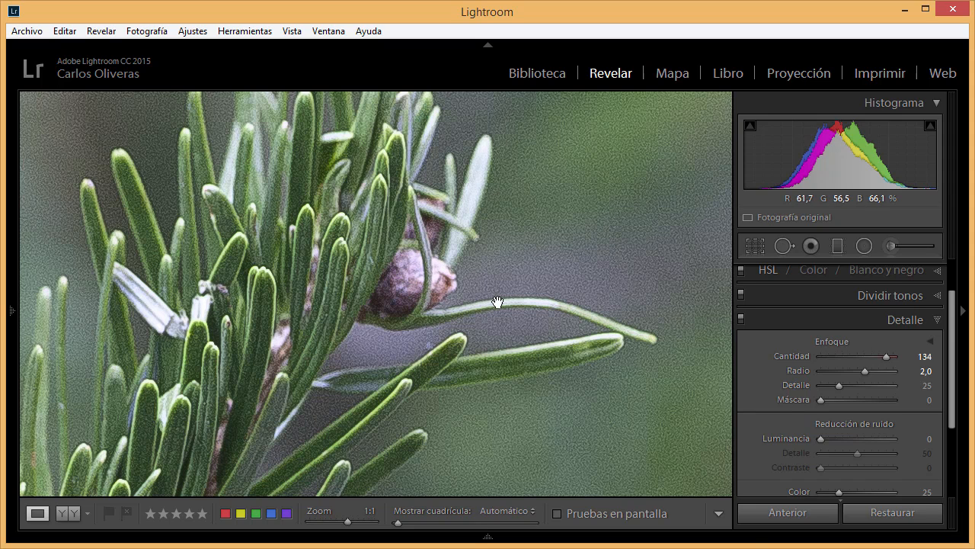
left_click(279, 425)
left_click(288, 353)
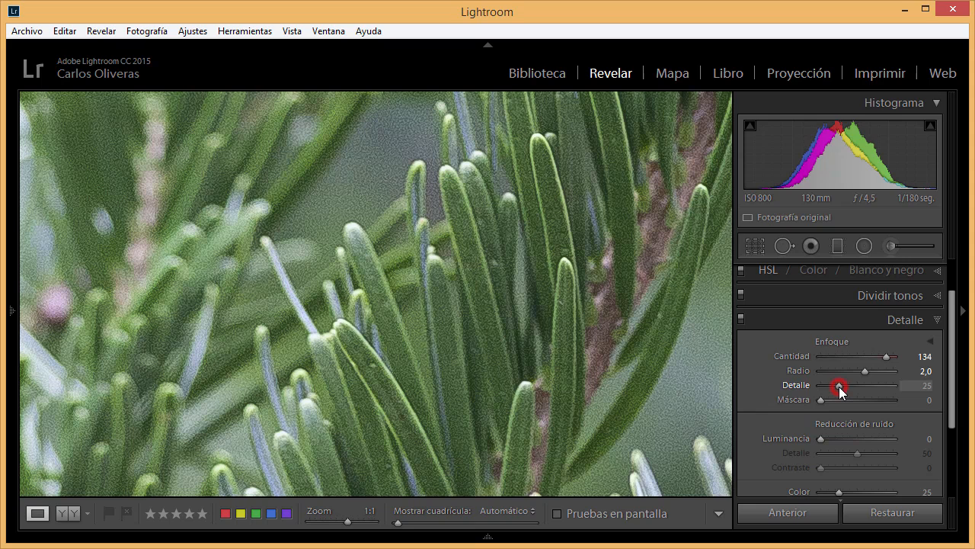
left_click_drag(838, 386, 826, 389)
- Compare noise in the fir photo's blurred background at 1:1 with the Detalle adjustments off and on
left_click(649, 268)
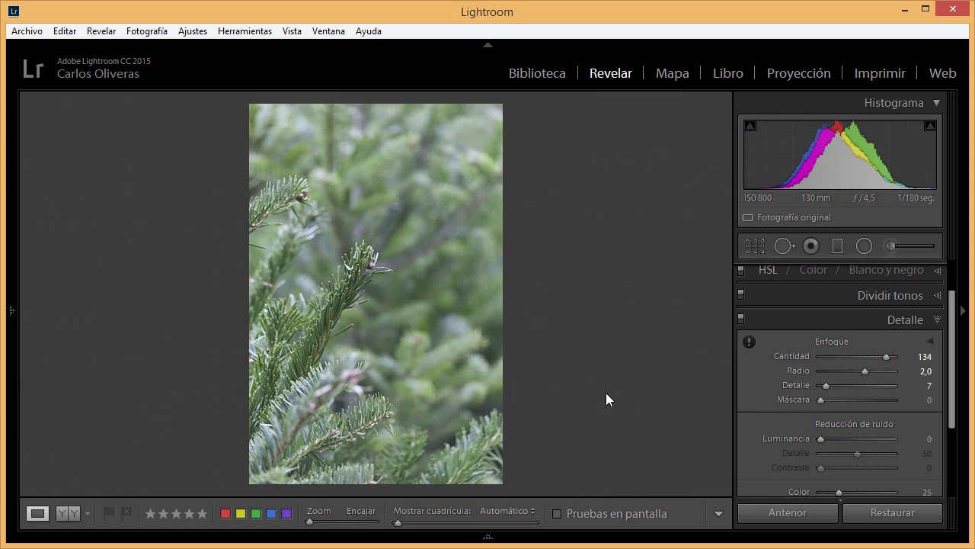
left_click(397, 238)
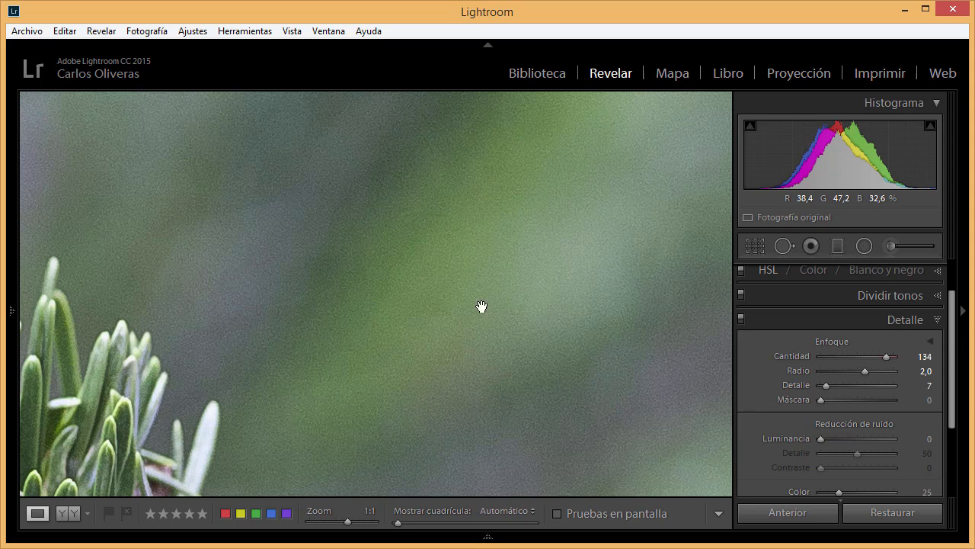
left_click(741, 318)
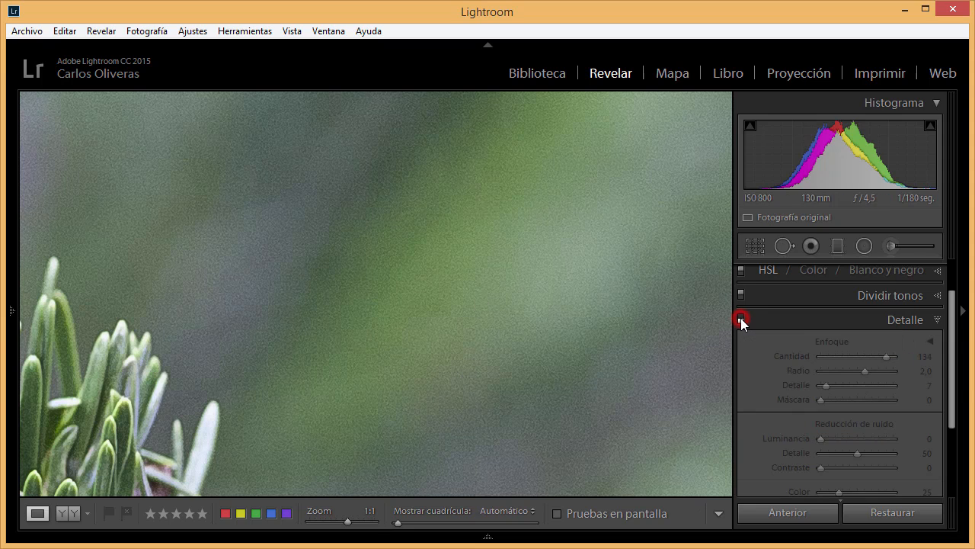
left_click(741, 318)
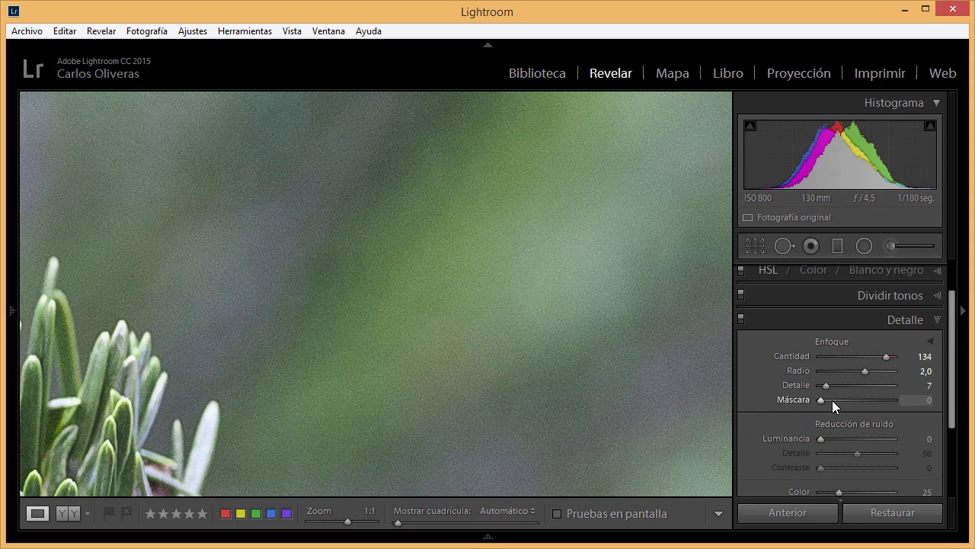
- Display the whole fir photo and raise Máscara to 55 using its black-and-white mask preview
left_click(506, 337)
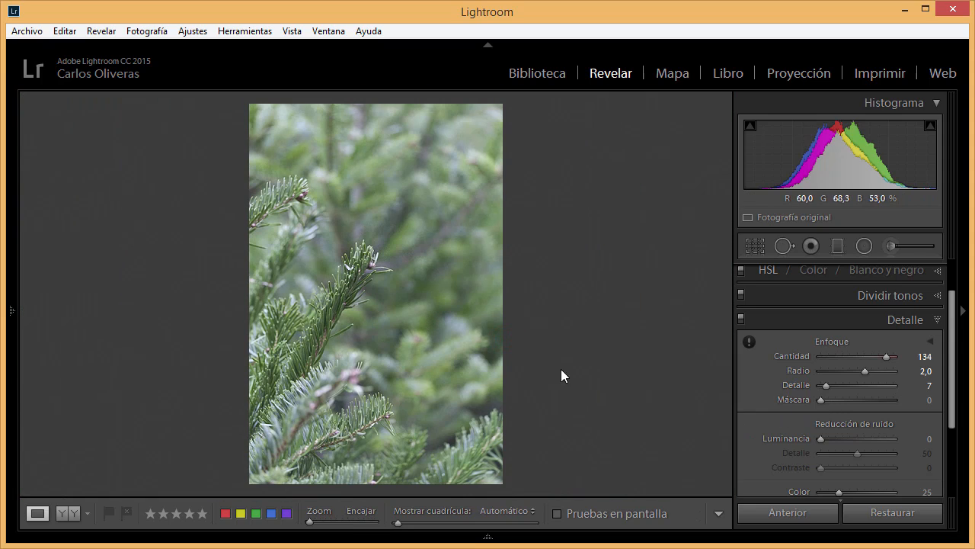
key("alt")
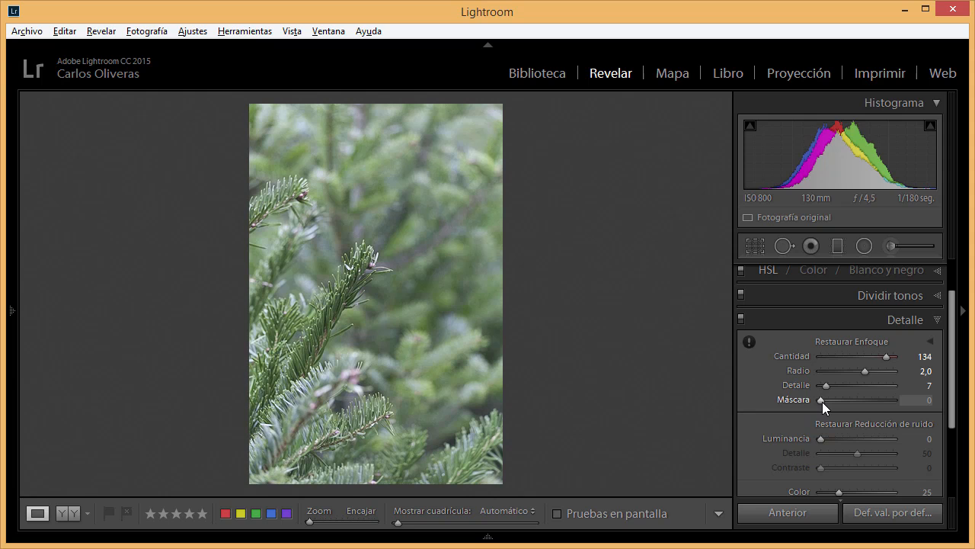
left_click_drag(822, 401, 863, 406)
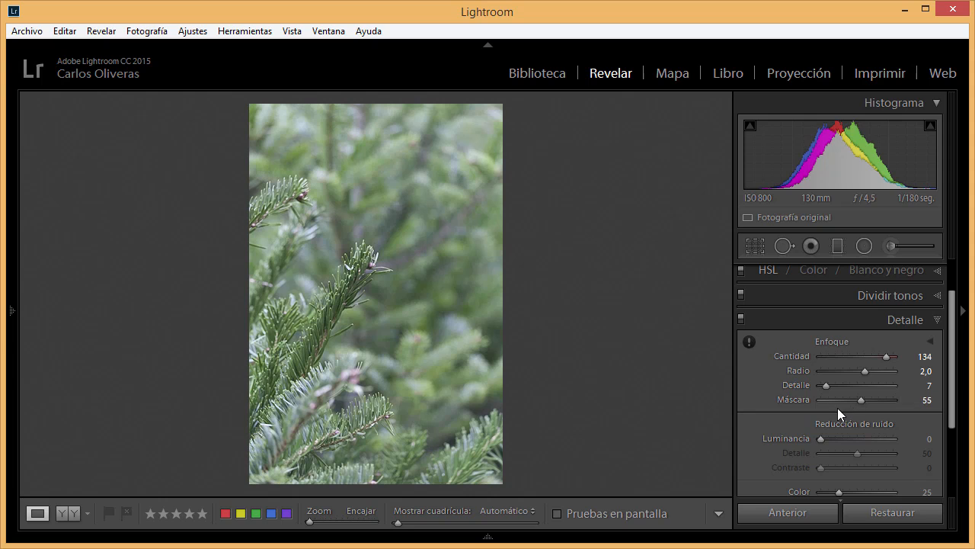
- Compare noise in the fir photo's blurred upper background at 1:1 with the masked Detalle adjustments off and on
left_click(378, 215)
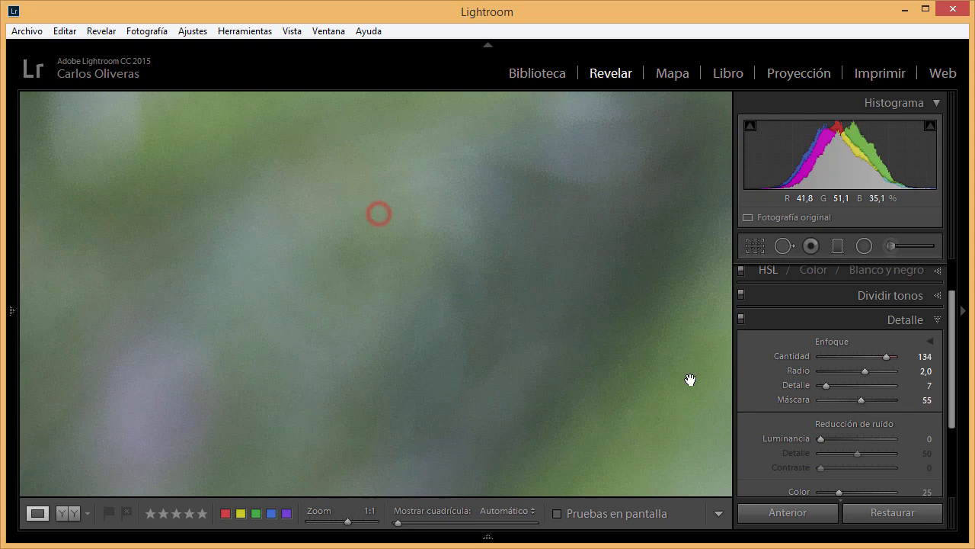
left_click(742, 318)
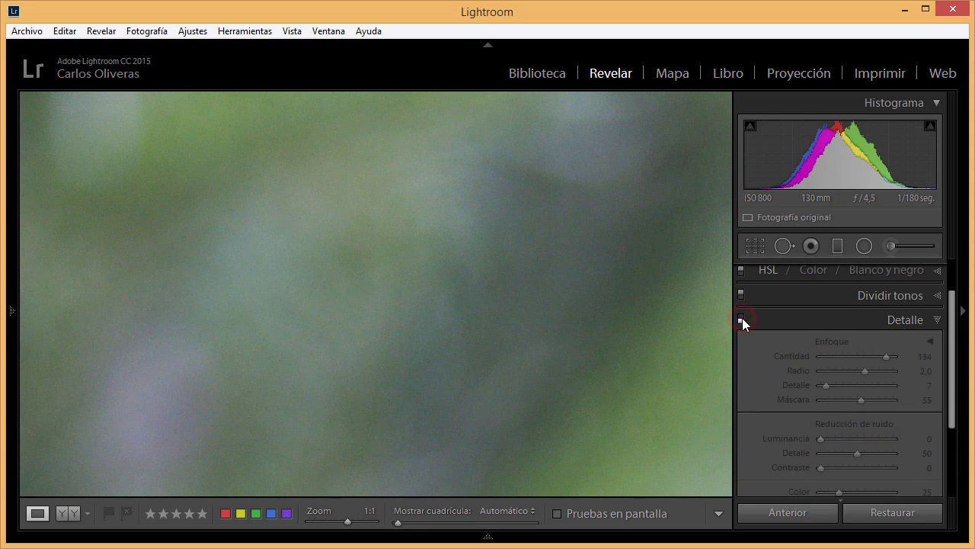
left_click(742, 317)
left_click(583, 411)
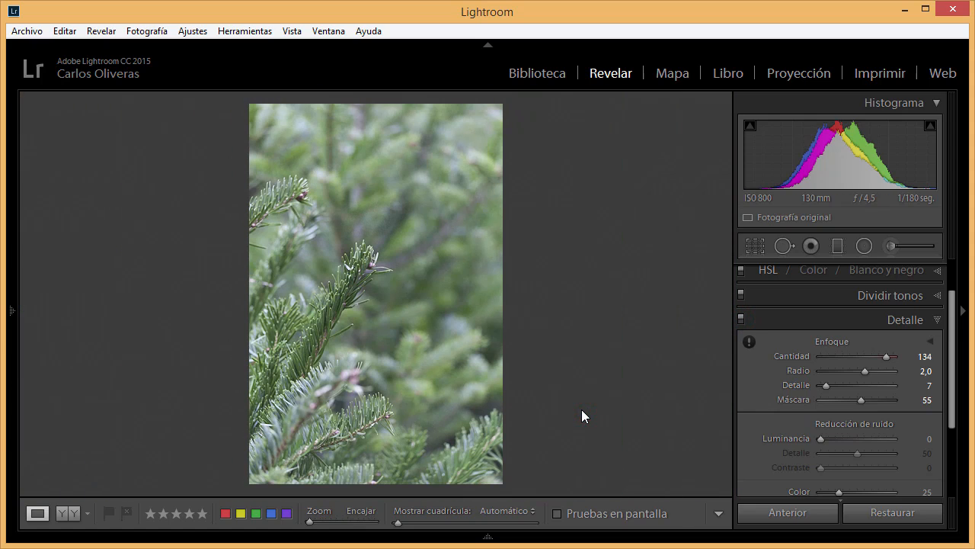
- Compare the sharpness of the central branch's needles at 1:1 with the Detalle adjustments repeatedly off and on
left_click(394, 268)
left_click_drag(176, 402, 600, 378)
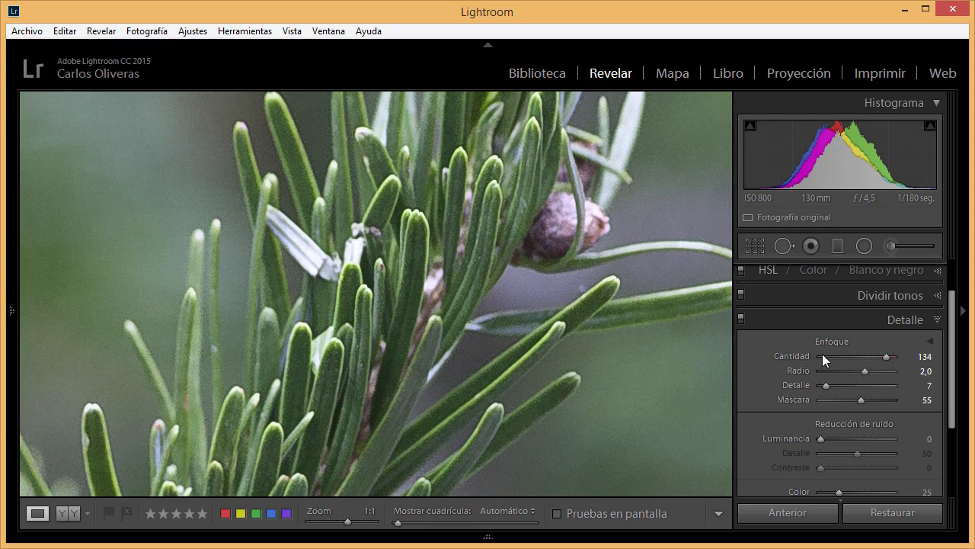
left_click(741, 319)
left_click(741, 320)
left_click(741, 320)
left_click(741, 319)
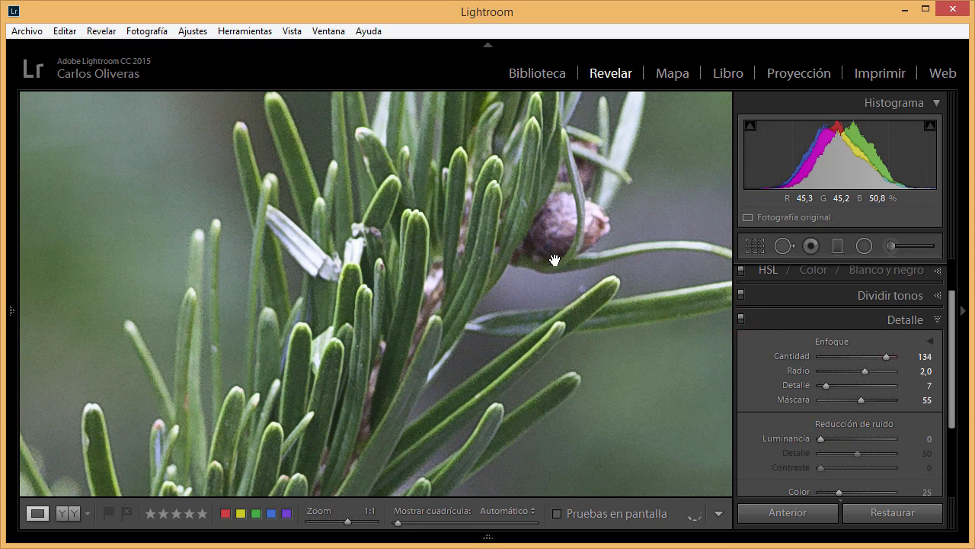
left_click(742, 320)
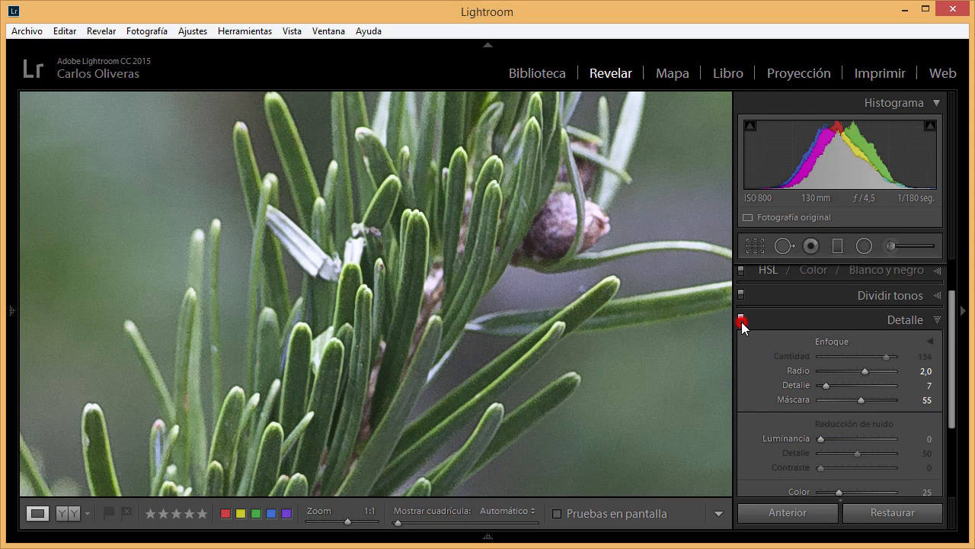
left_click(741, 320)
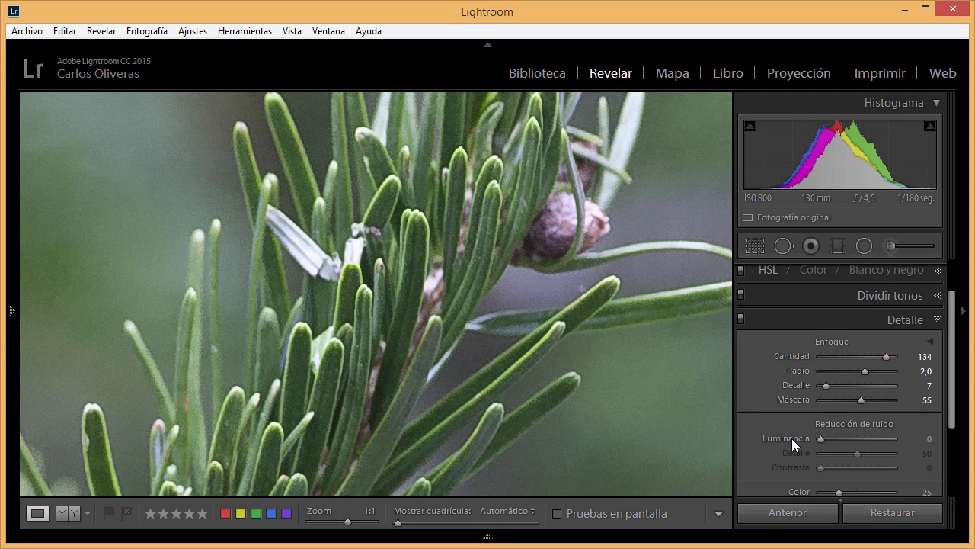
- Bring the branch tip and its blurred background into view and set noise reduction Luminancia to 30
left_click_drag(581, 365, 465, 468)
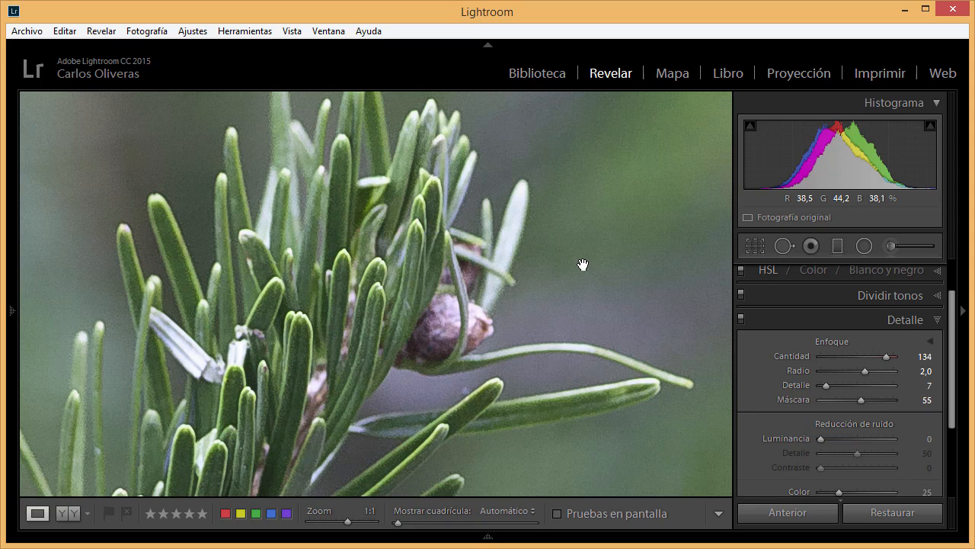
left_click(923, 440)
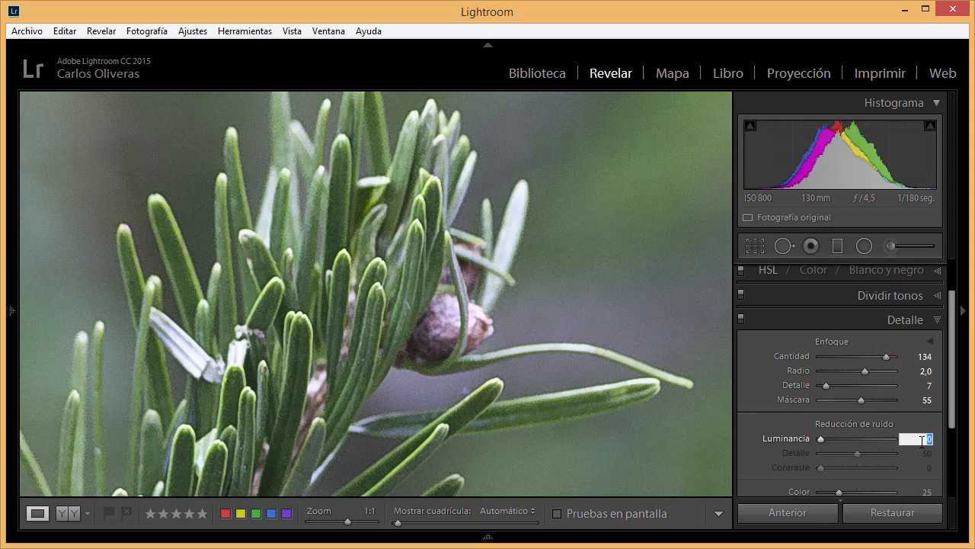
type("30")
key("Return")
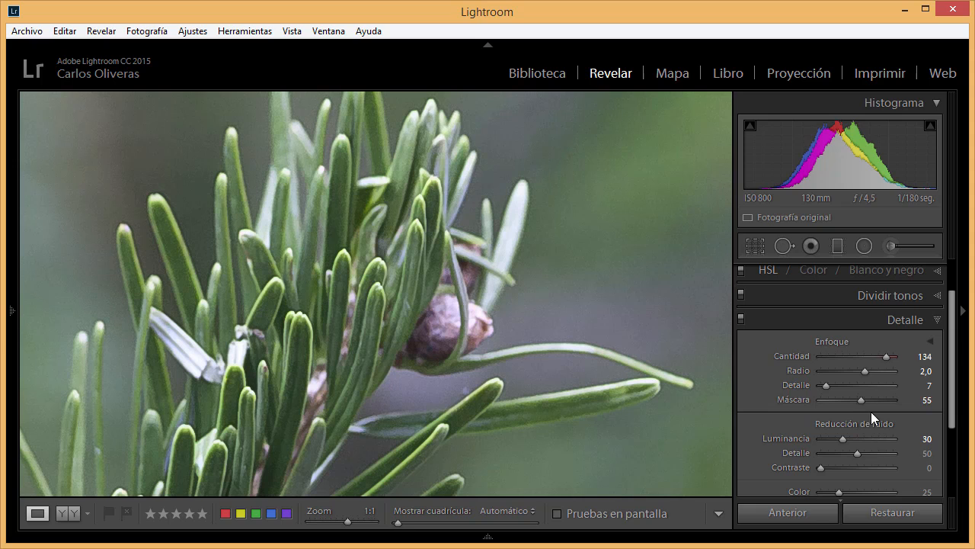
- Check the noise-reduced branch tip against its unadjusted version and return to the whole fir photo
left_click(741, 319)
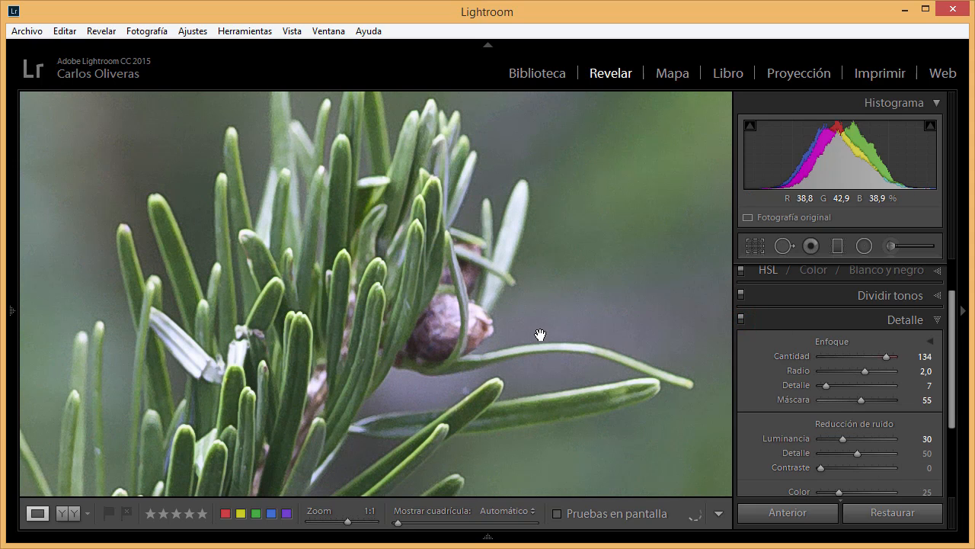
left_click(420, 315)
left_click(419, 315)
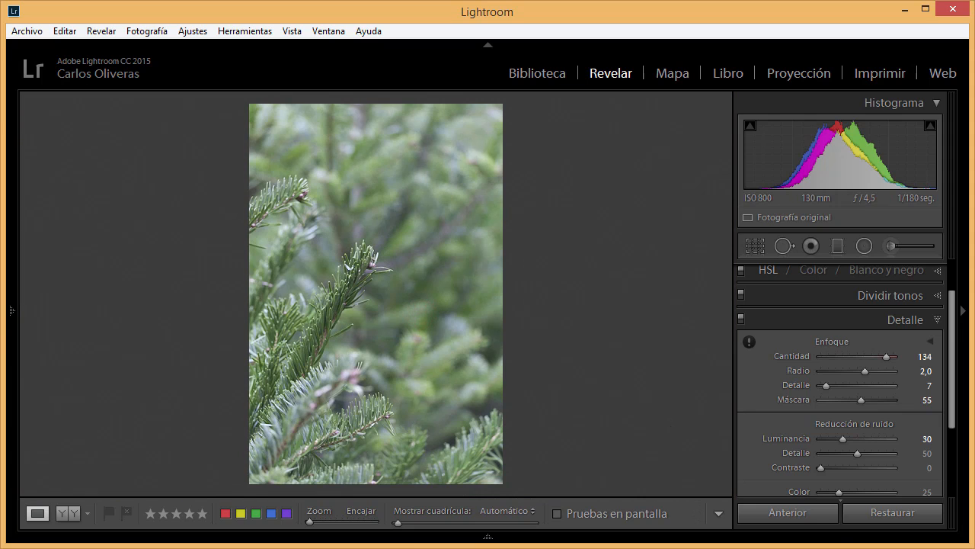